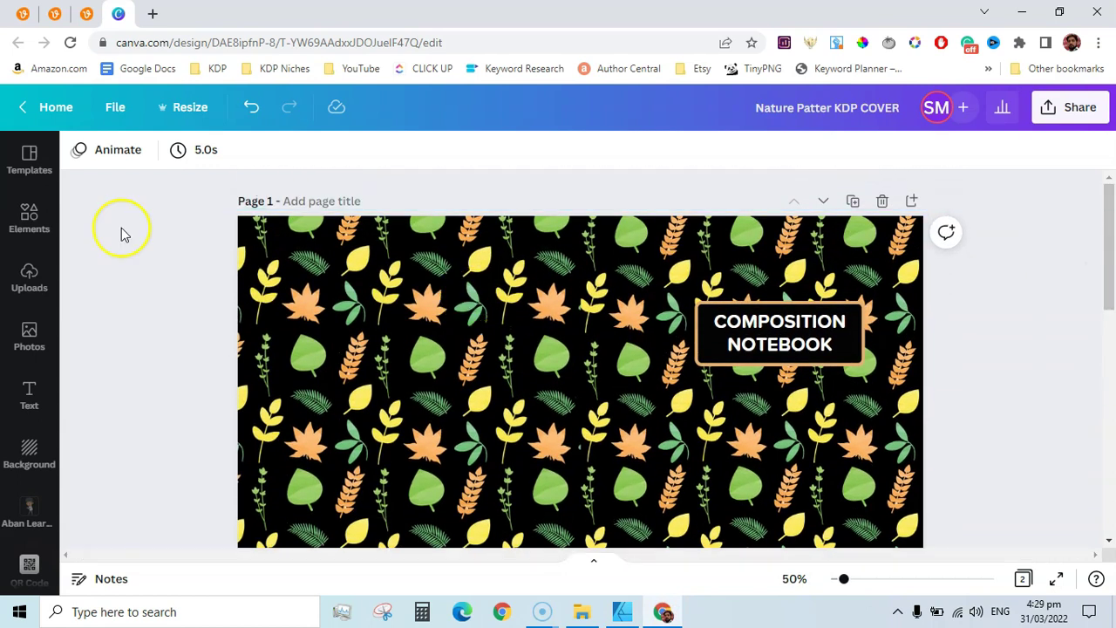
Look at the finished composition notebook cover in Canva and its source leaves pattern in Affinity Designer
left_click(431, 414)
left_click(622, 611)
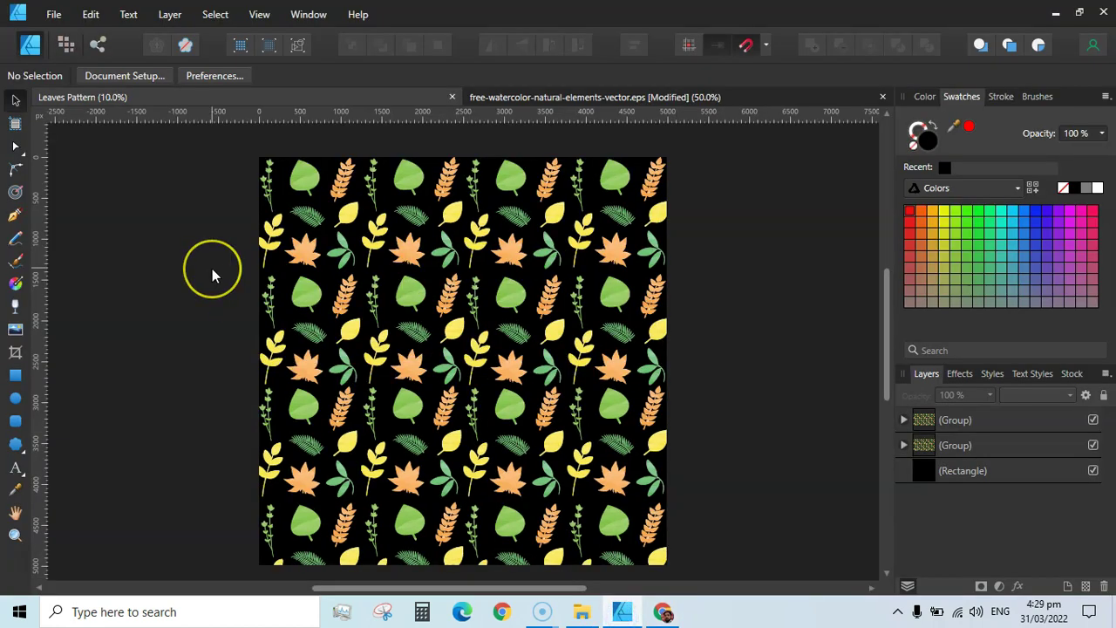
left_click(526, 532)
left_click(664, 613)
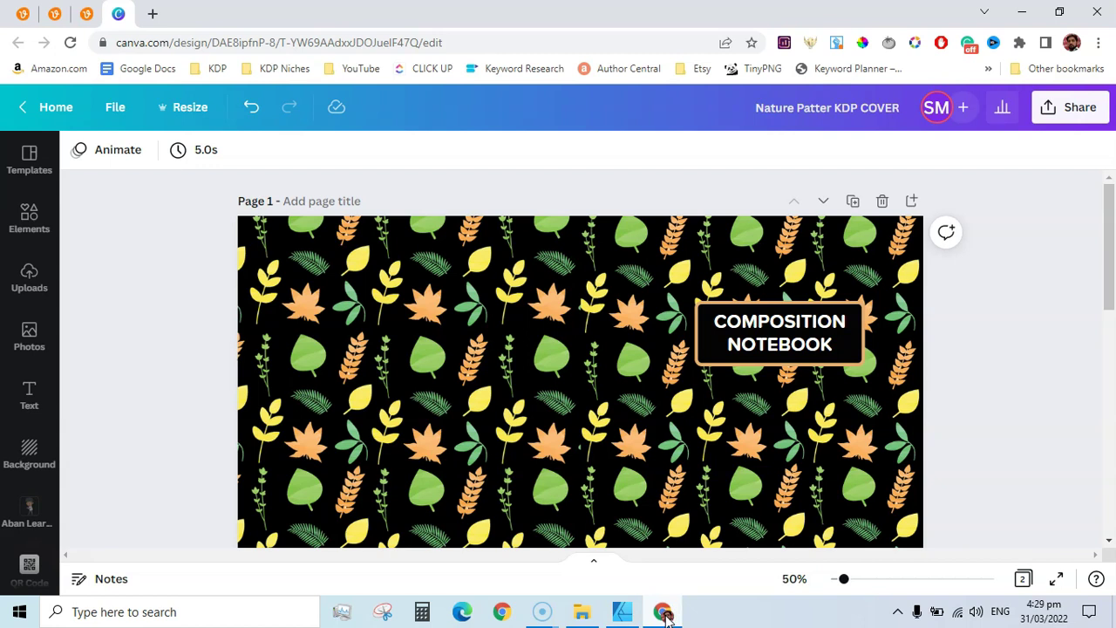
left_click(337, 324)
Look through Vecteezy's nature vector results, including the license type filters and the licensing agreement link in the footer
key("ctrl+Tab")
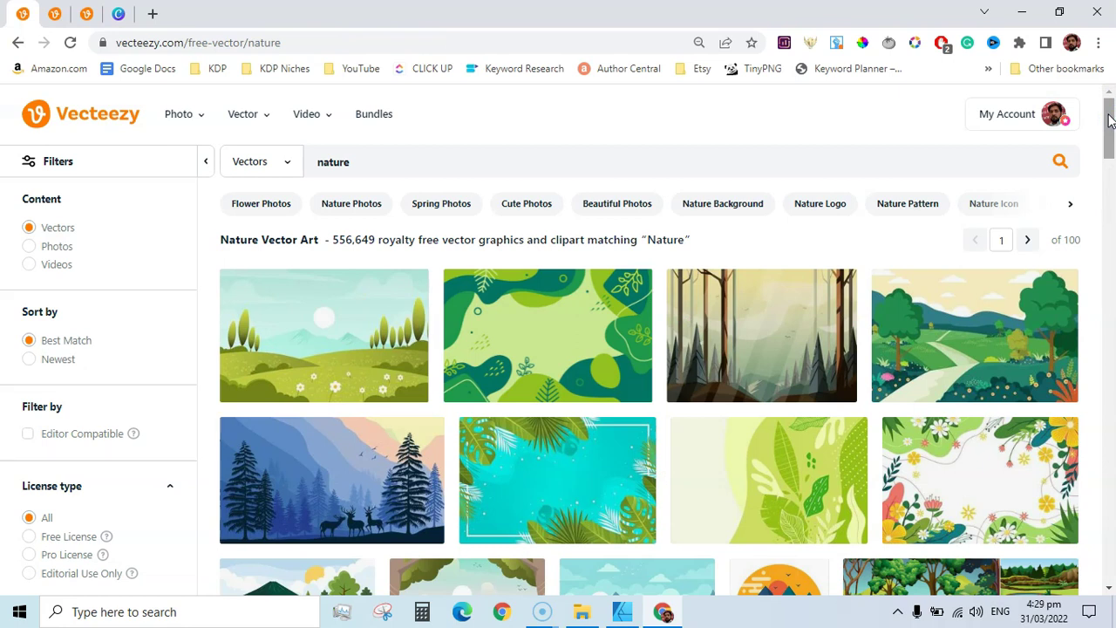
left_click_drag(1110, 122, 1100, 77)
left_click_drag(1111, 130, 1111, 155)
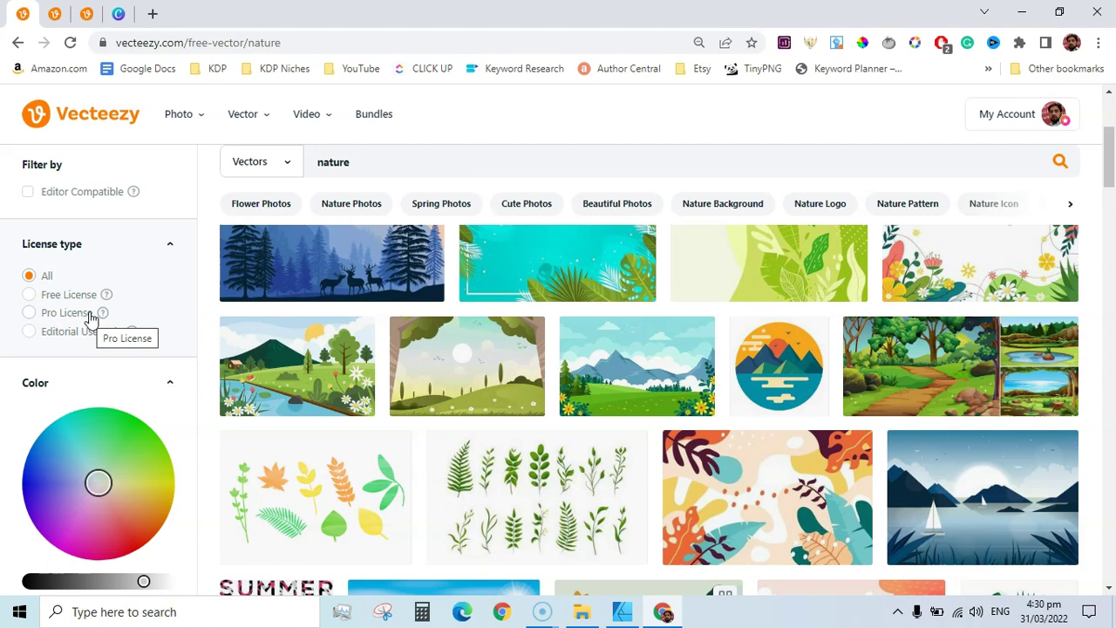
left_click_drag(1109, 139, 1112, 495)
scroll(1112, 496, "down", 4)
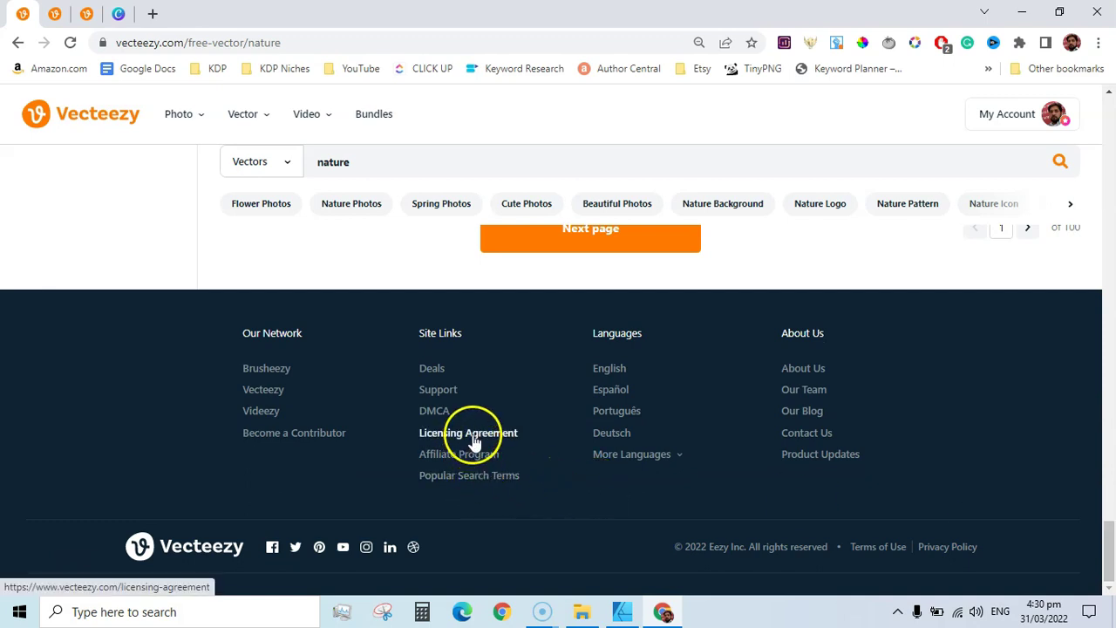
left_click_drag(1104, 535, 1103, 54)
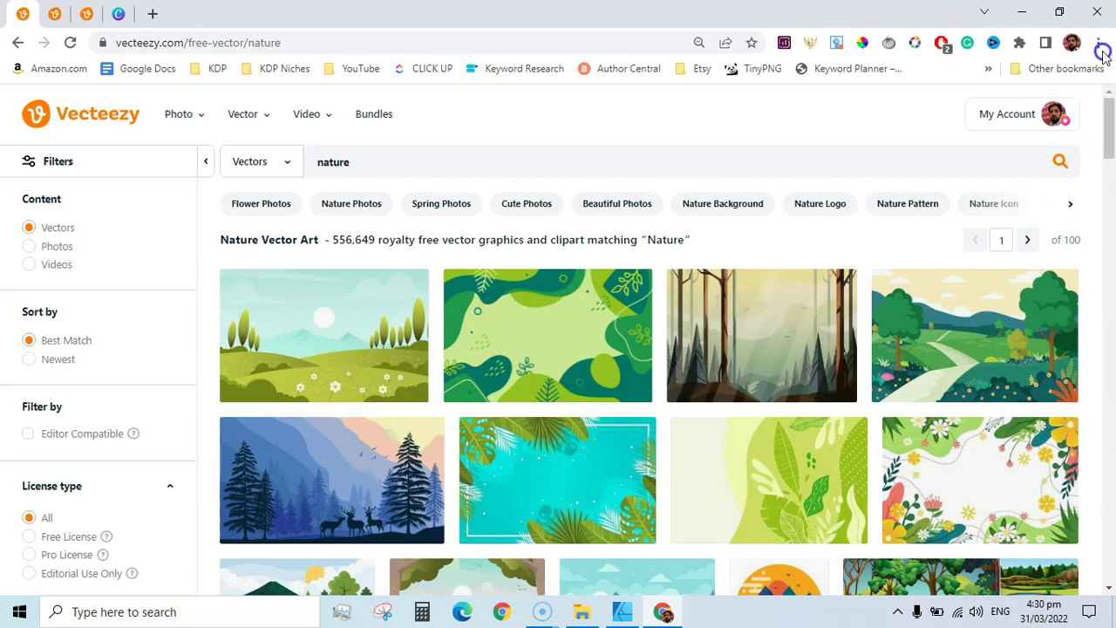
Read the Vecteezy article on editing stock vectors for merchandise, including its required modifications and its correct and incorrect usage examples
left_click(87, 13)
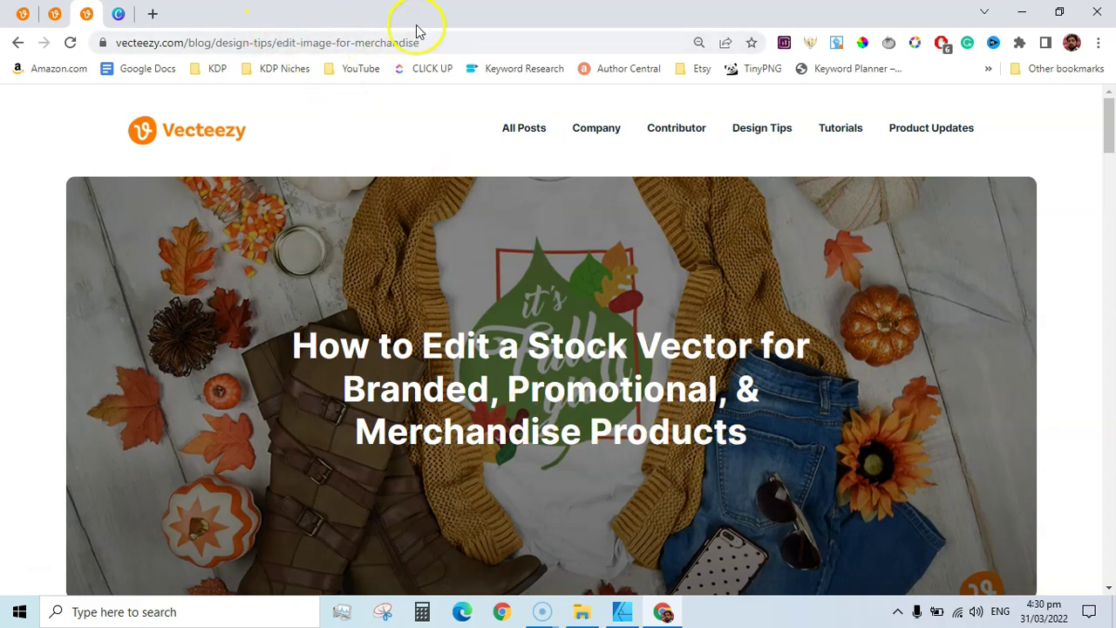
left_click_drag(1107, 142, 1110, 246)
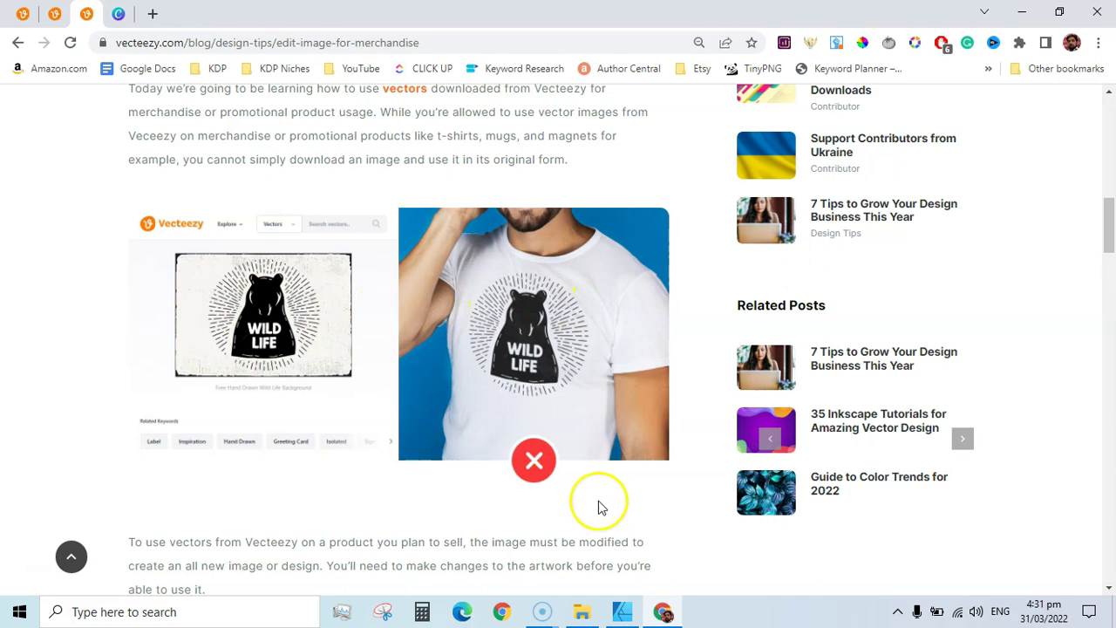
left_click_drag(1109, 247, 1109, 310)
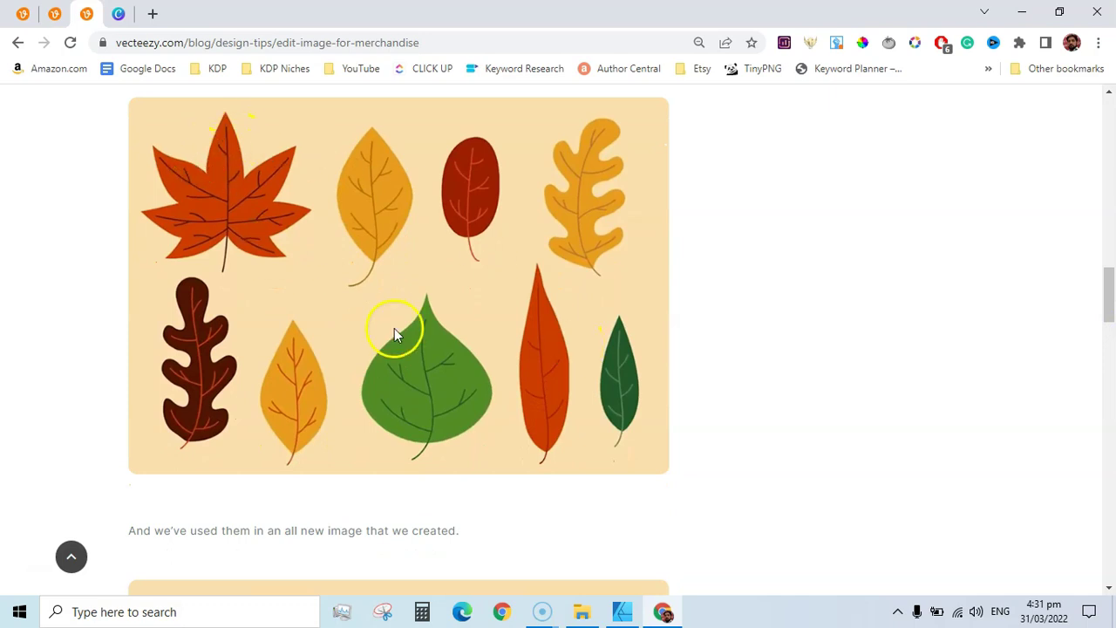
left_click_drag(1104, 300, 1111, 377)
scroll(441, 312, "down", 5)
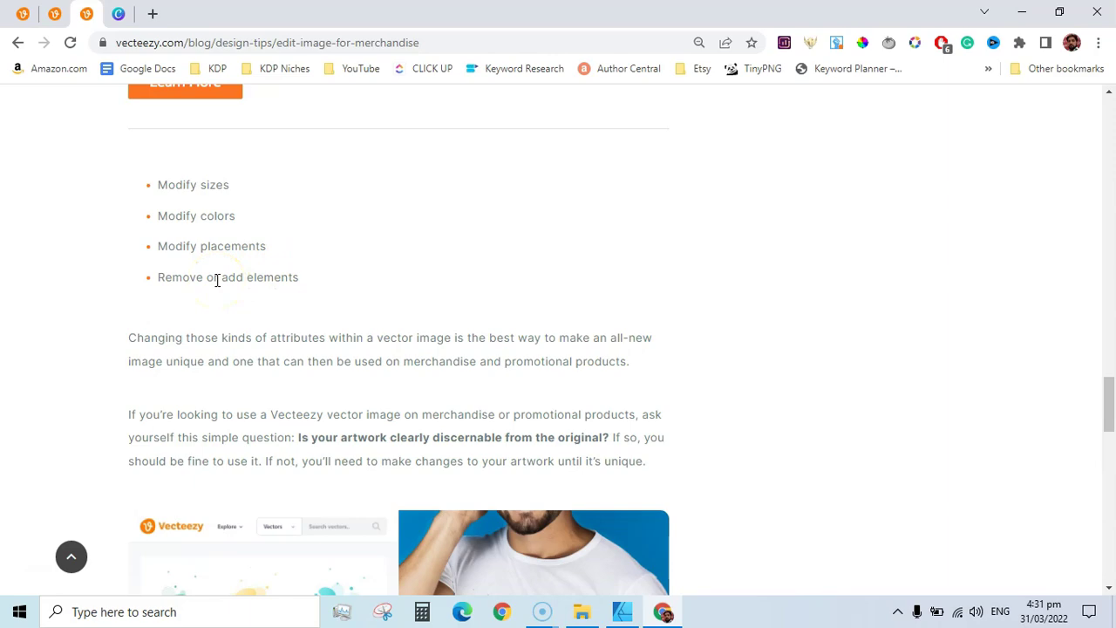
left_click_drag(1106, 406, 1111, 441)
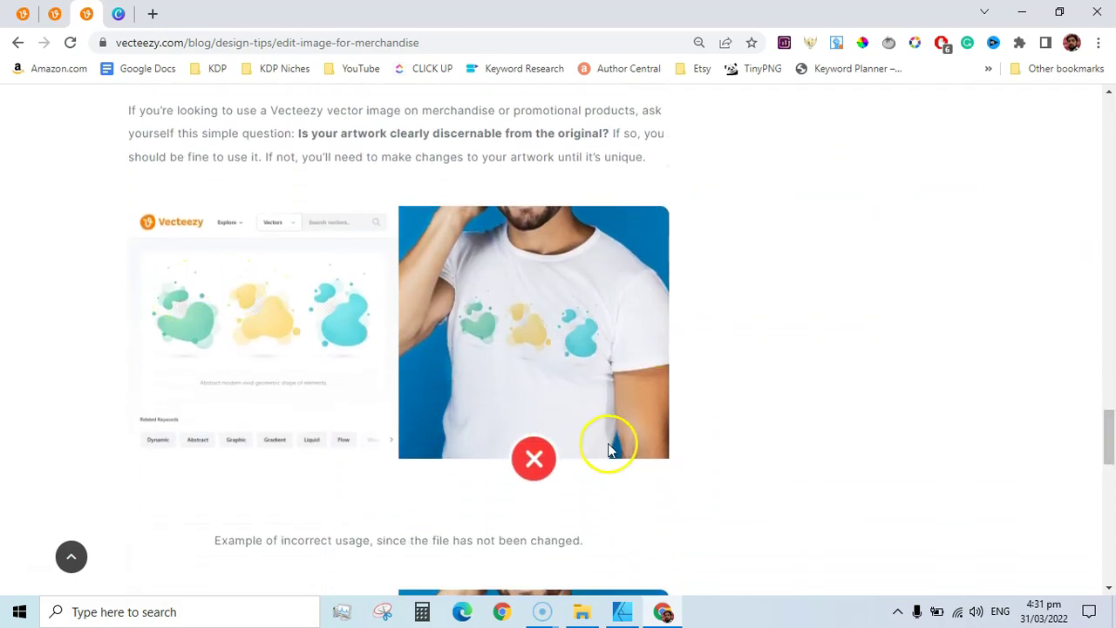
scroll(416, 418, "down", 3)
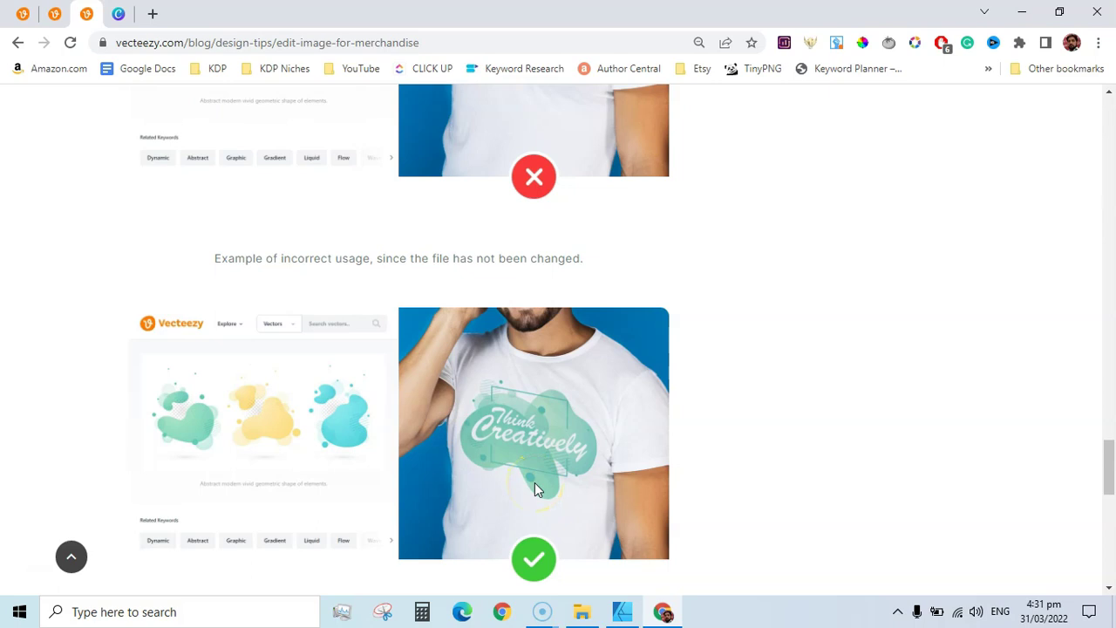
left_click_drag(1101, 460, 1112, 108)
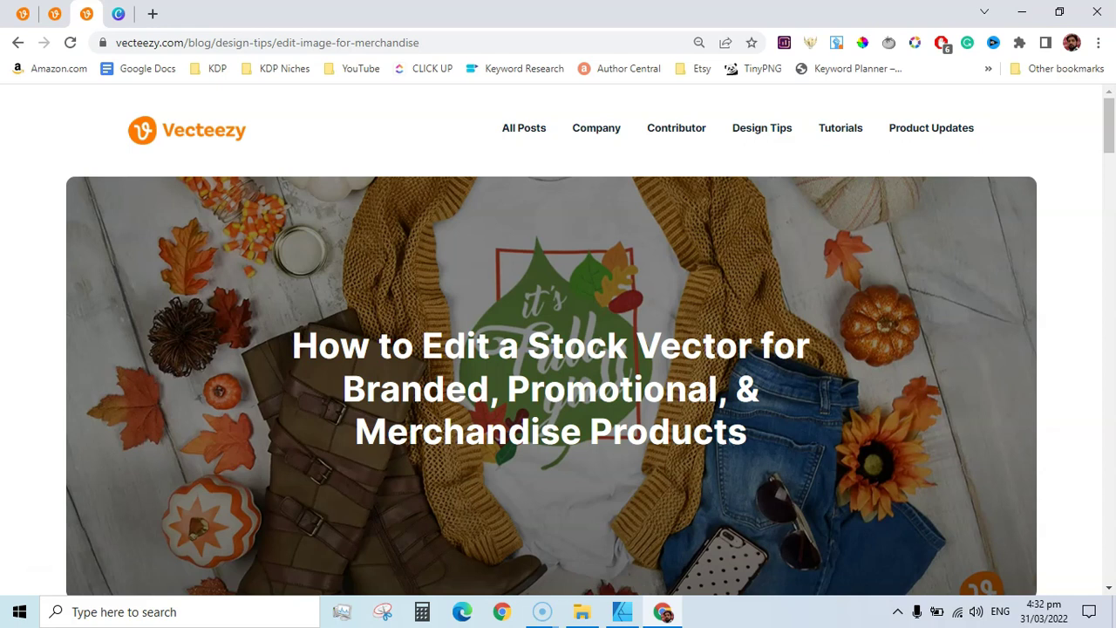
Find the watercolor leaves among the nature vector results and view the Free Watercolor Natural Elements download page
left_click(55, 14)
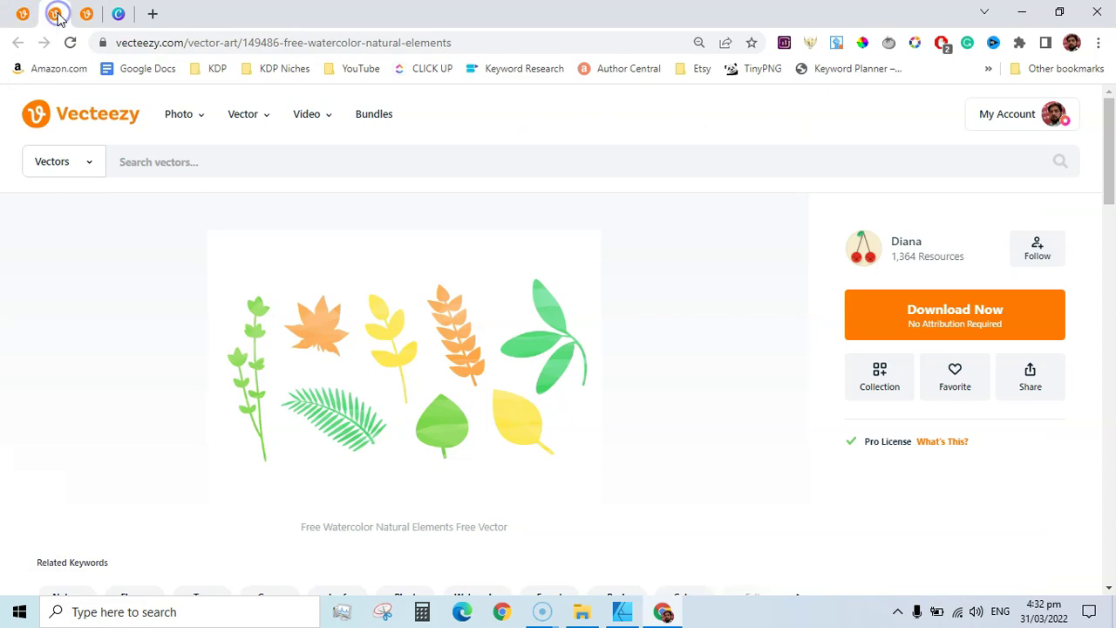
left_click(22, 14)
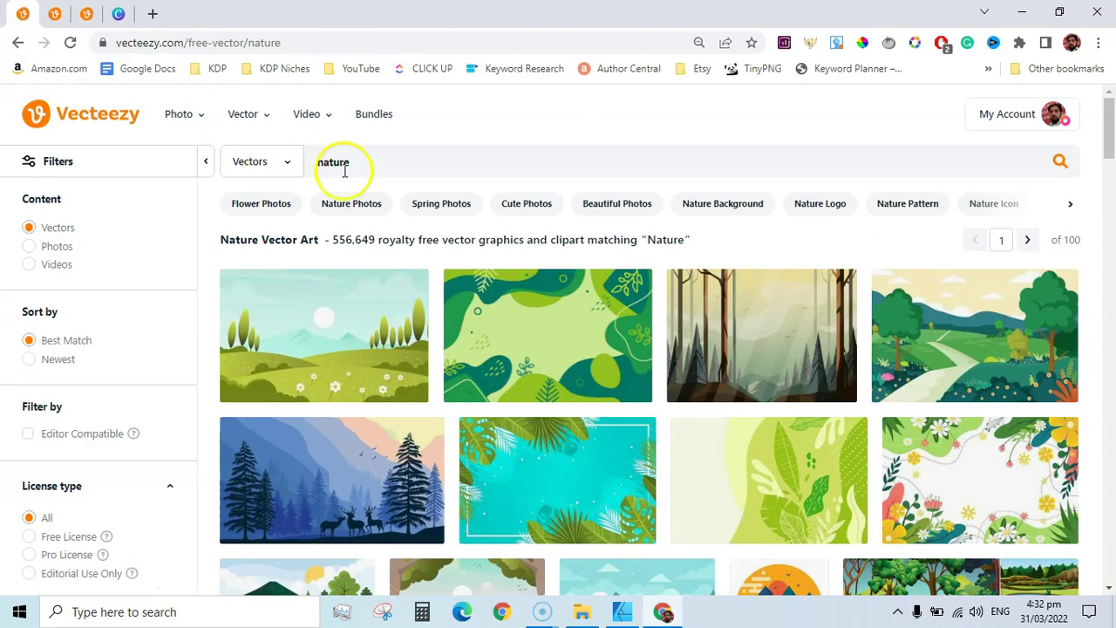
left_click_drag(1108, 131, 1112, 170)
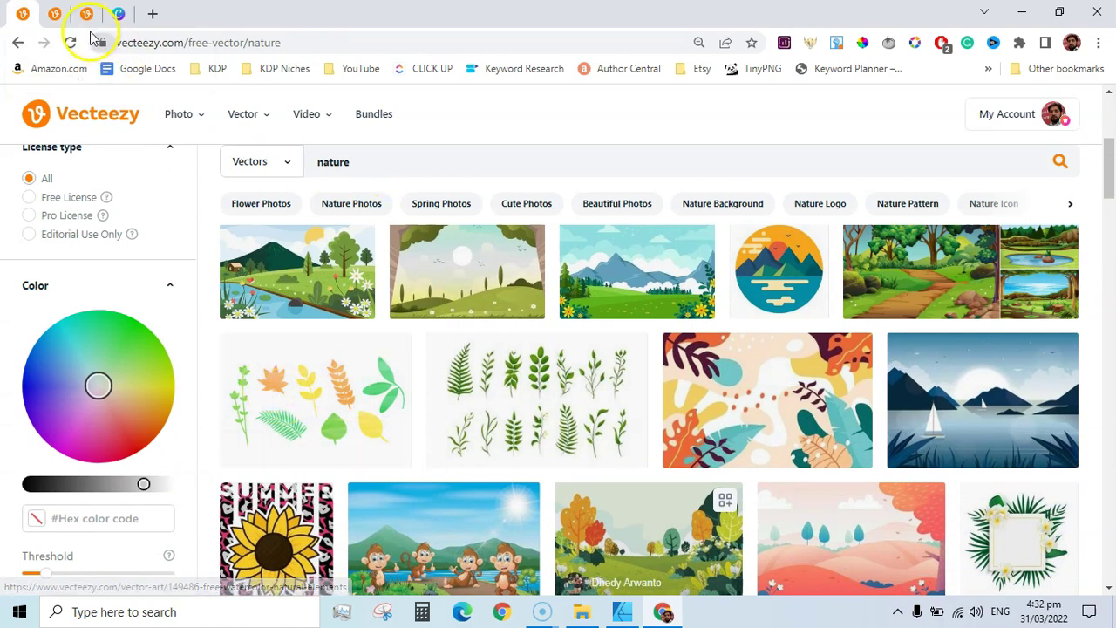
left_click(55, 15)
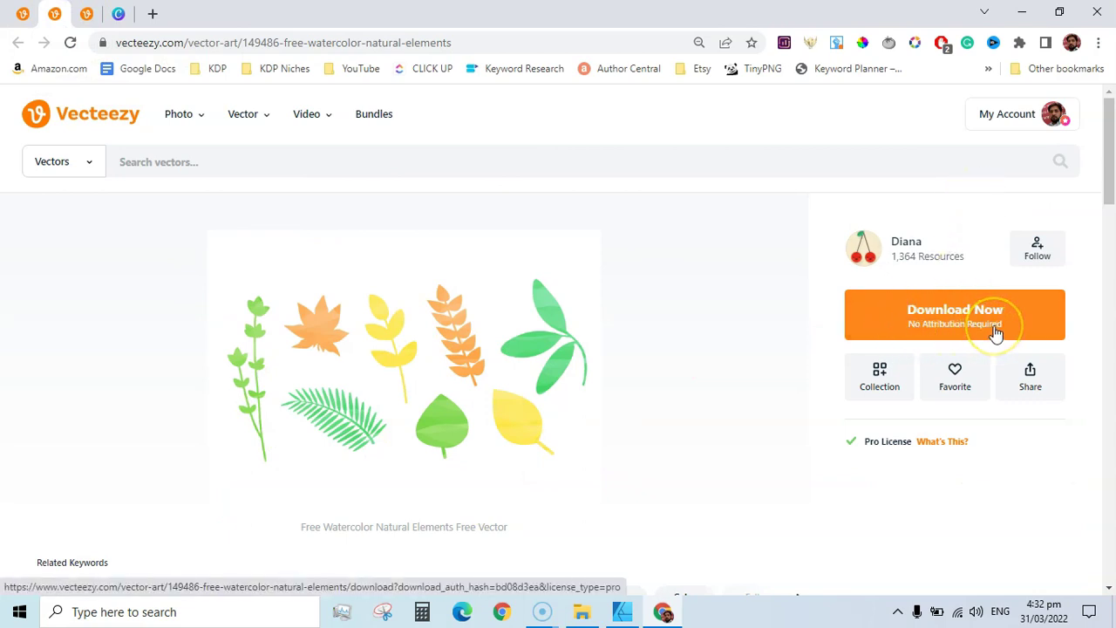
Review Vecteezy's free and Pro plan features and subscription pricing in an incognito window, then close that window
left_click(1098, 43)
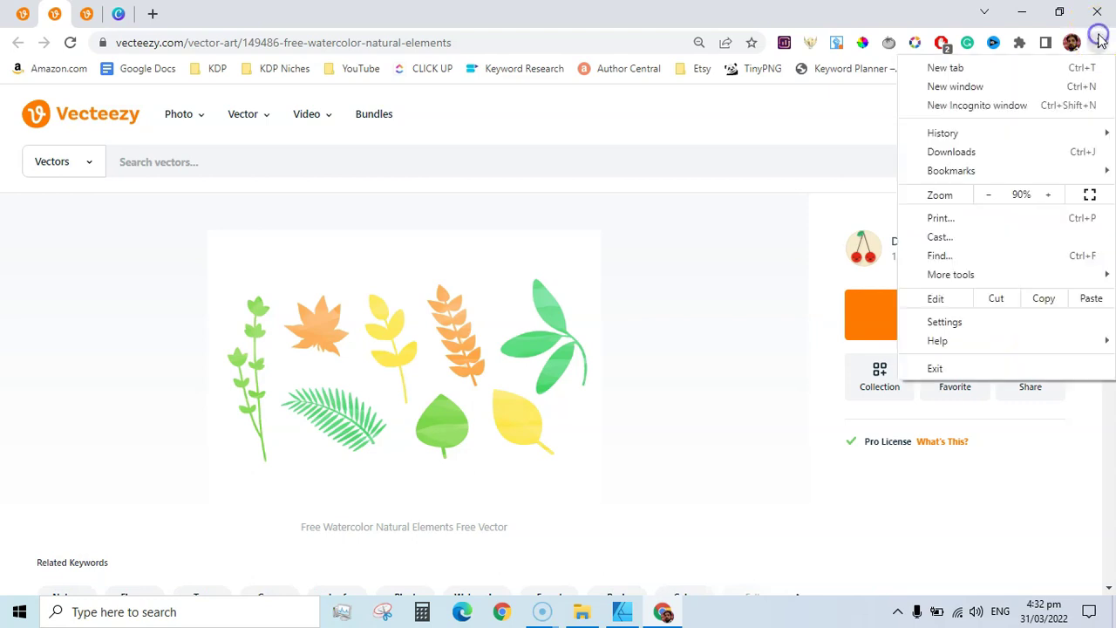
left_click(999, 108)
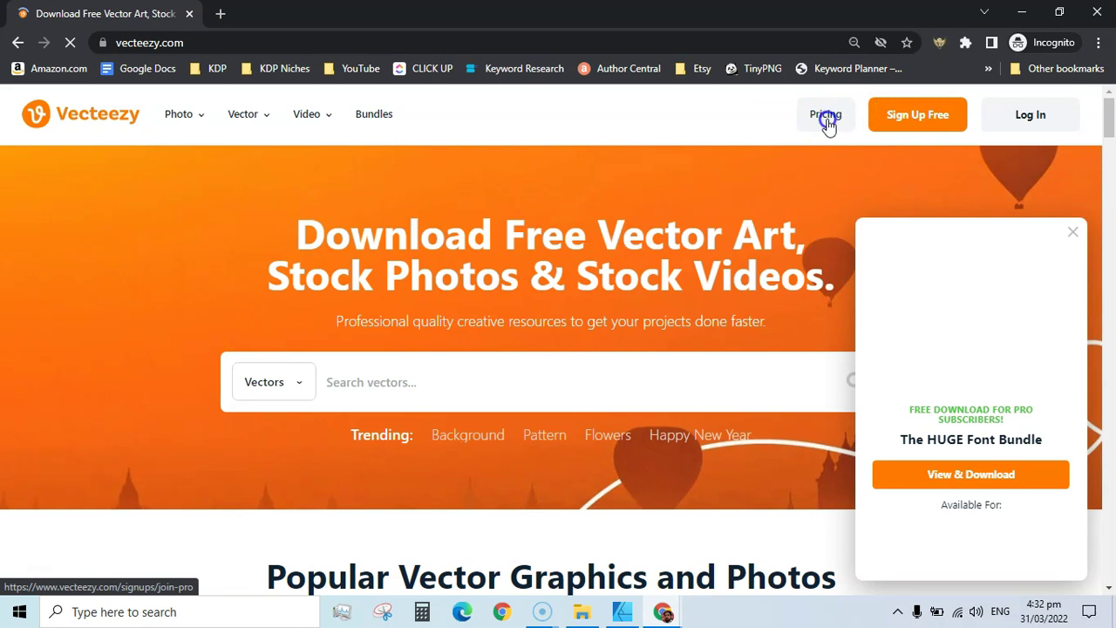
left_click(826, 116)
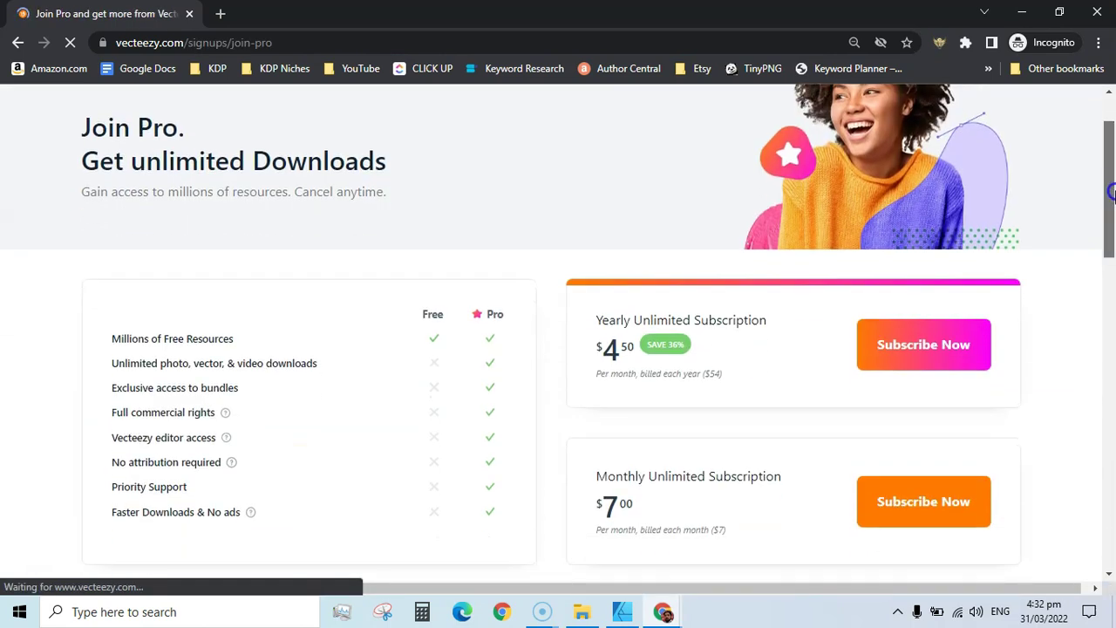
left_click_drag(1112, 174, 1112, 214)
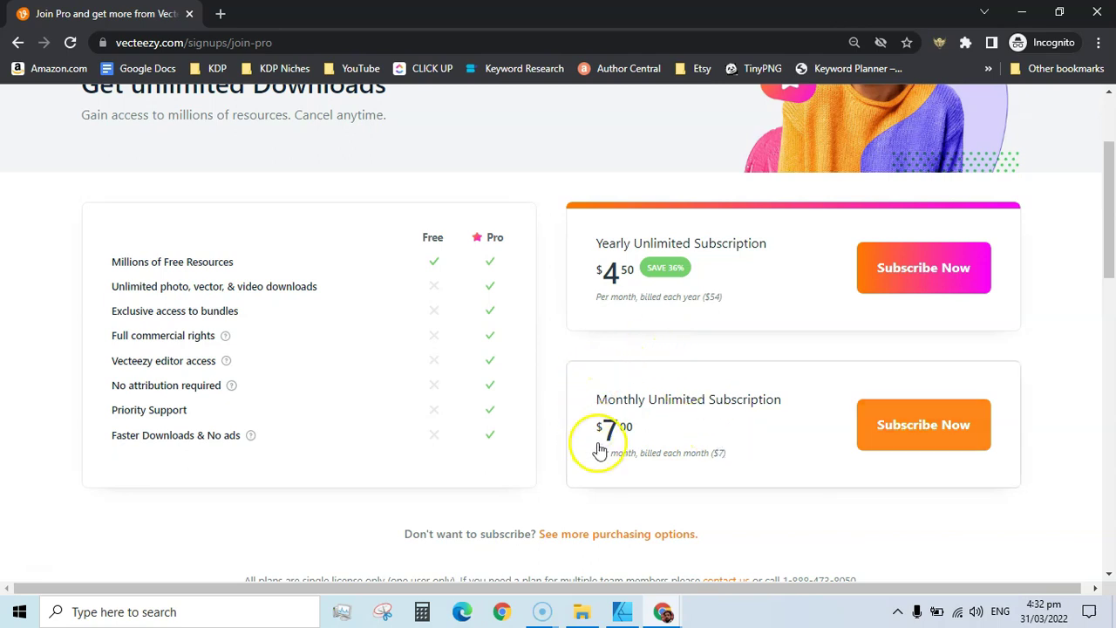
left_click_drag(1105, 270, 1102, 189)
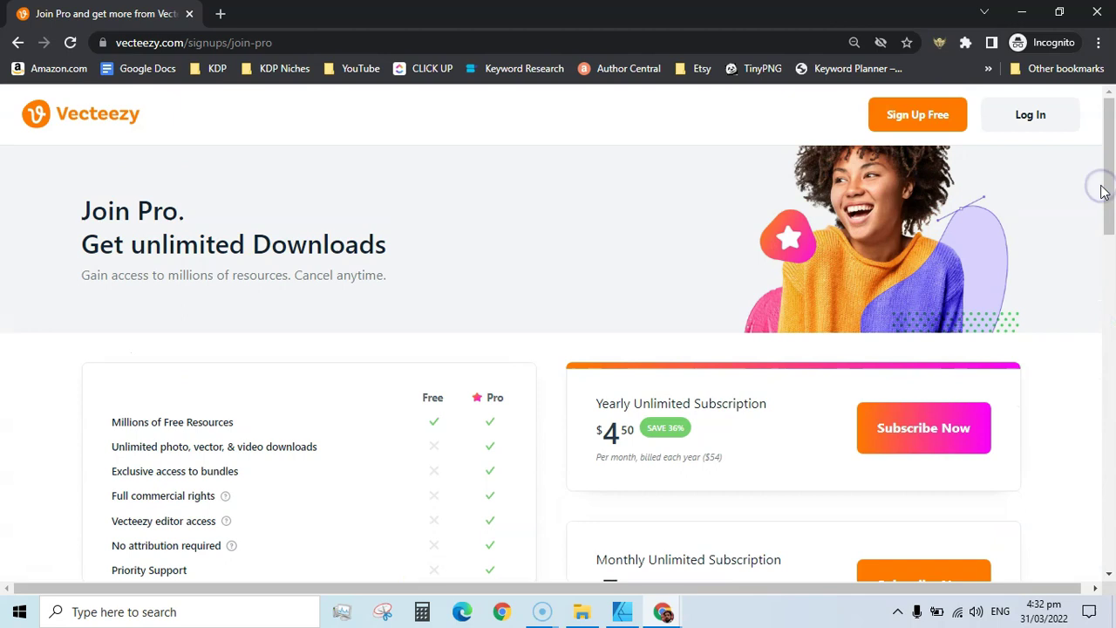
left_click(1112, 133)
left_click_drag(1112, 132, 1112, 174)
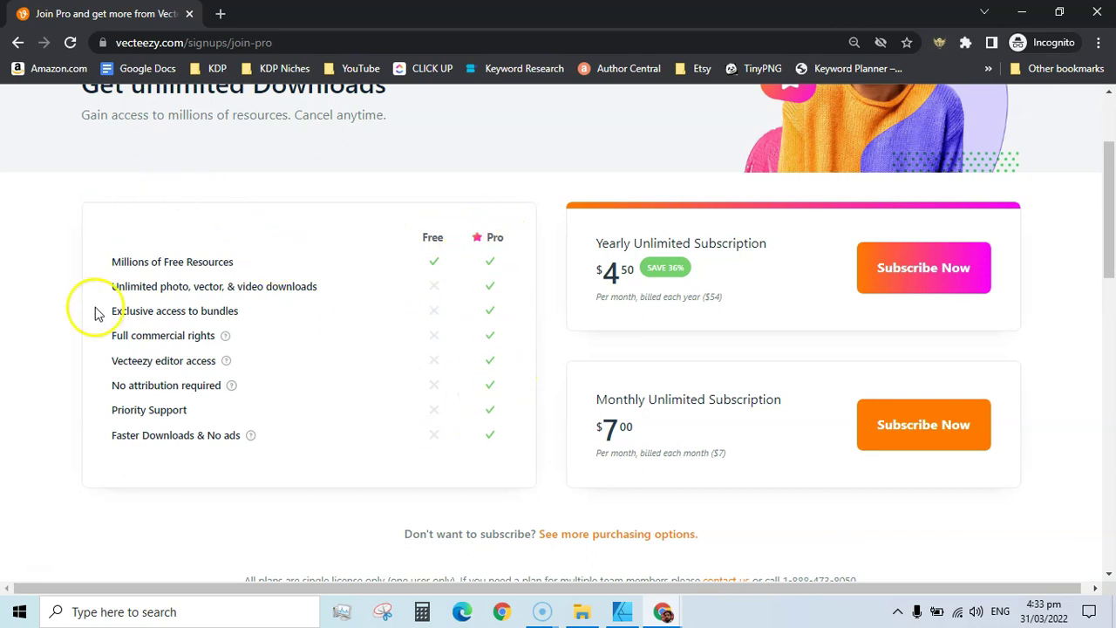
left_click(1092, 12)
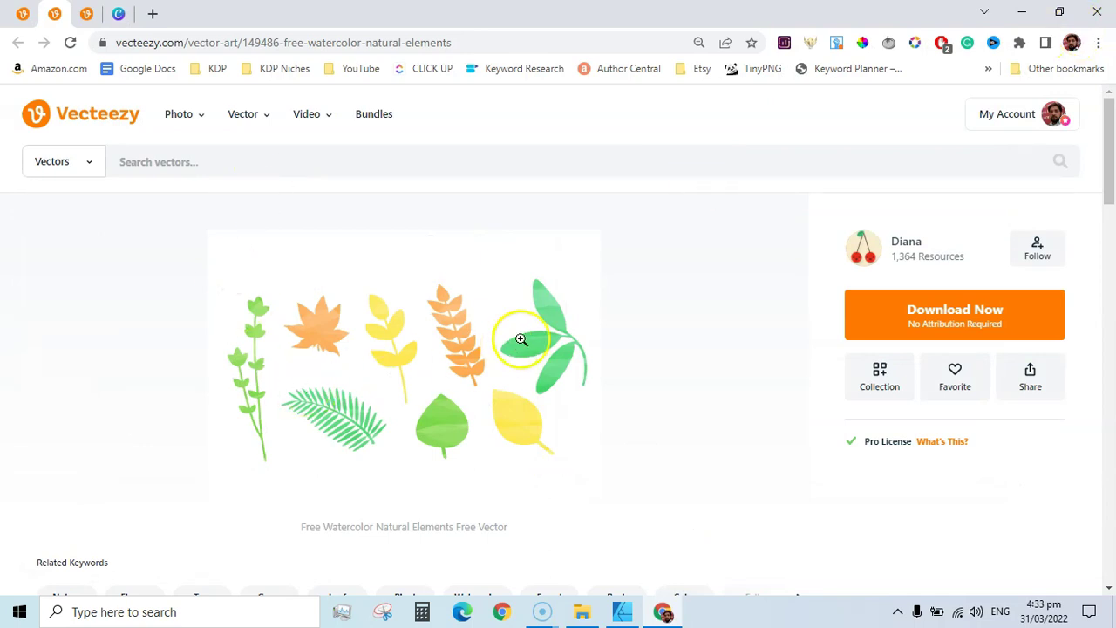
Locate the downloaded free-watercolor-natural-elements-vector.eps in File Explorer, then switch to Affinity Designer and show that document
left_click(595, 616)
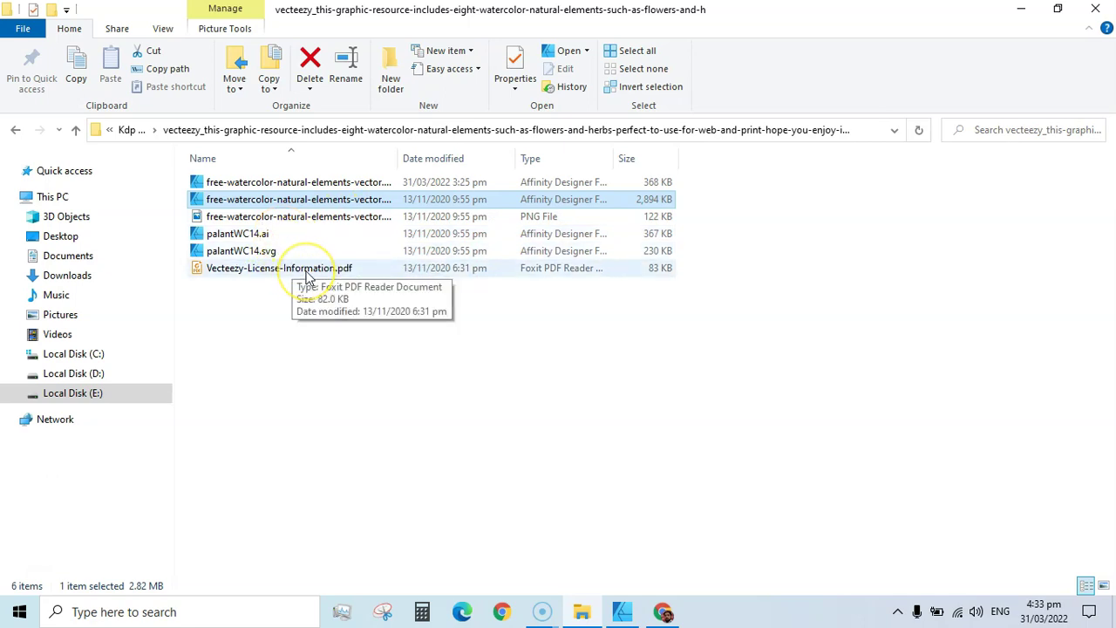
left_click(378, 205)
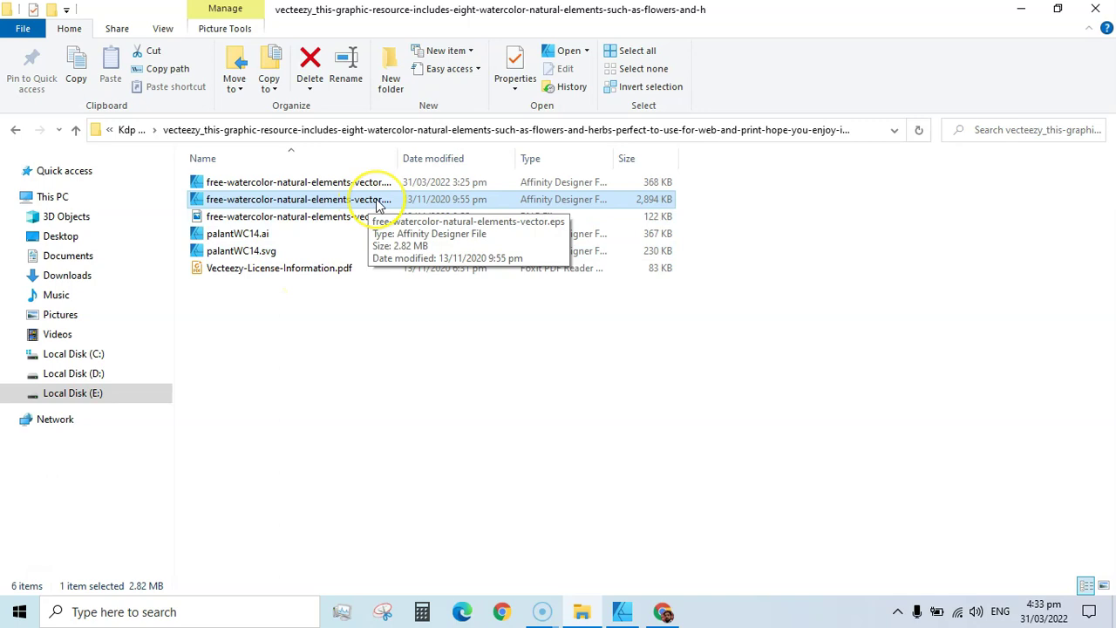
left_click(622, 613)
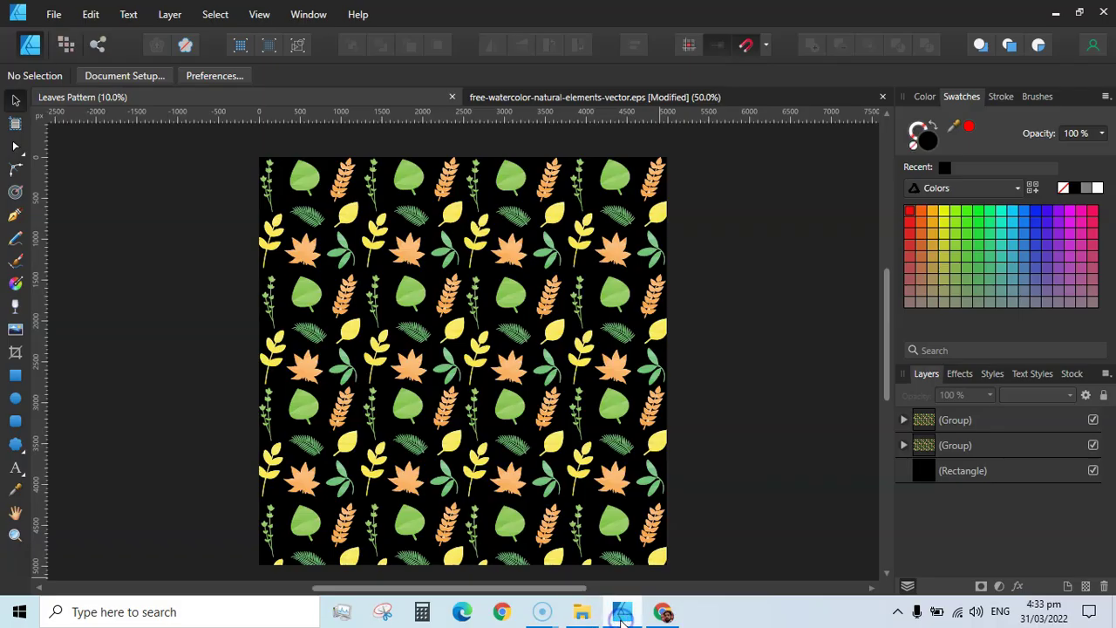
left_click(507, 99)
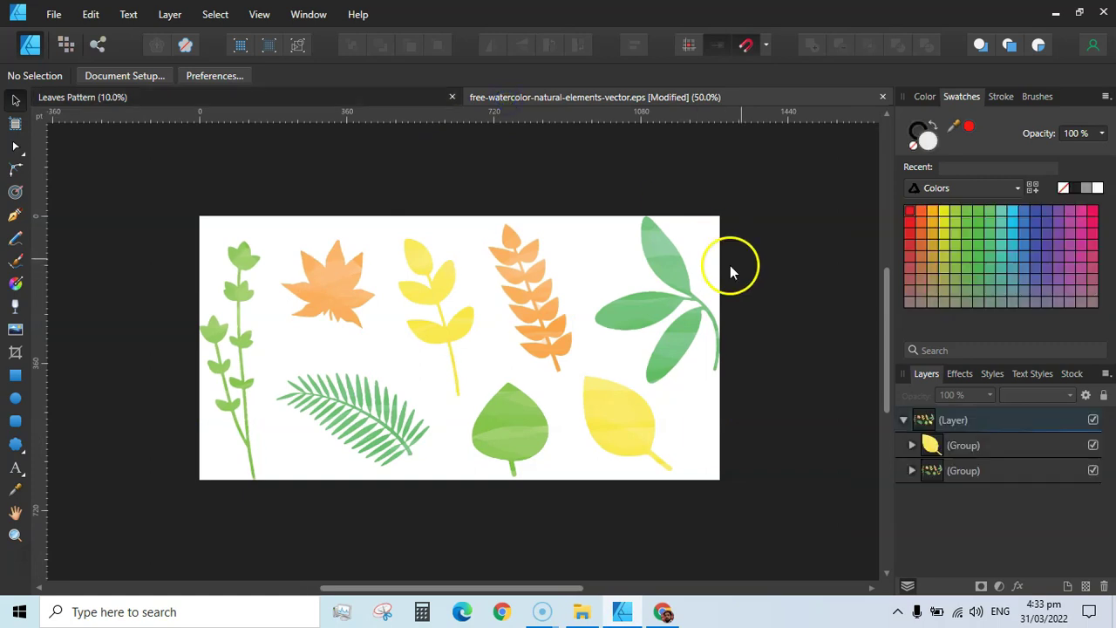
Release both leaf groups from their parent layer in the watercolor elements document
left_click(931, 449)
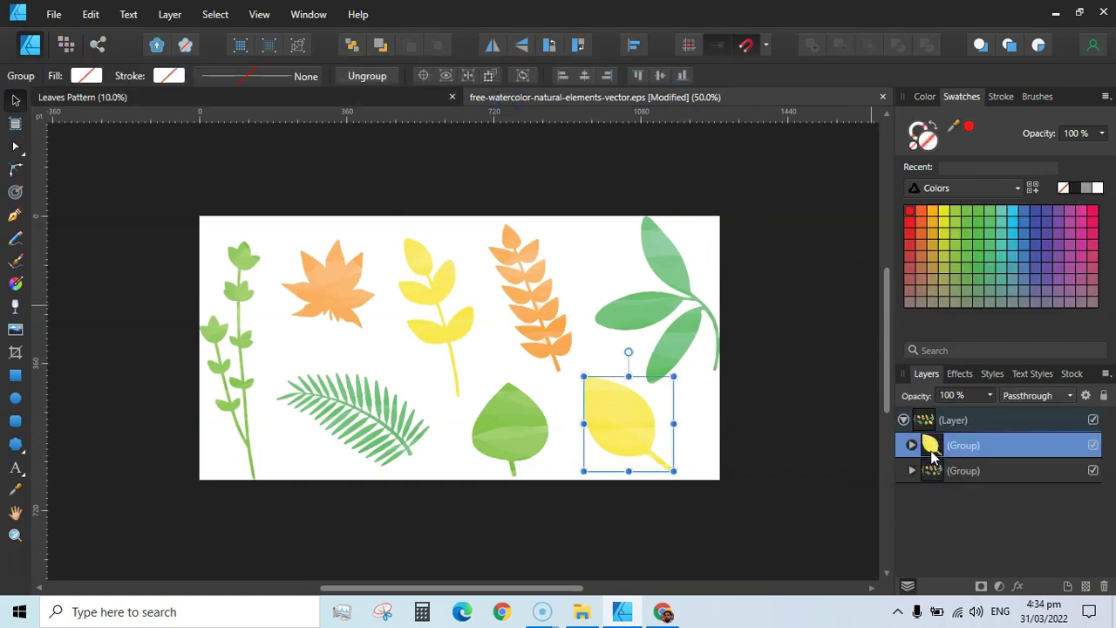
left_click(904, 420)
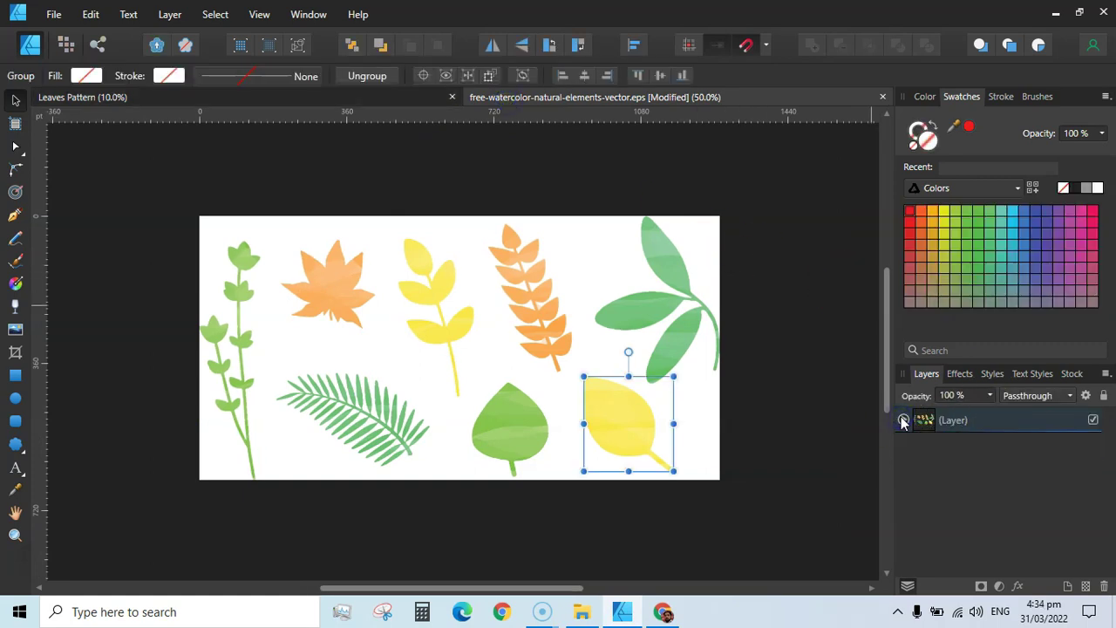
left_click(904, 420)
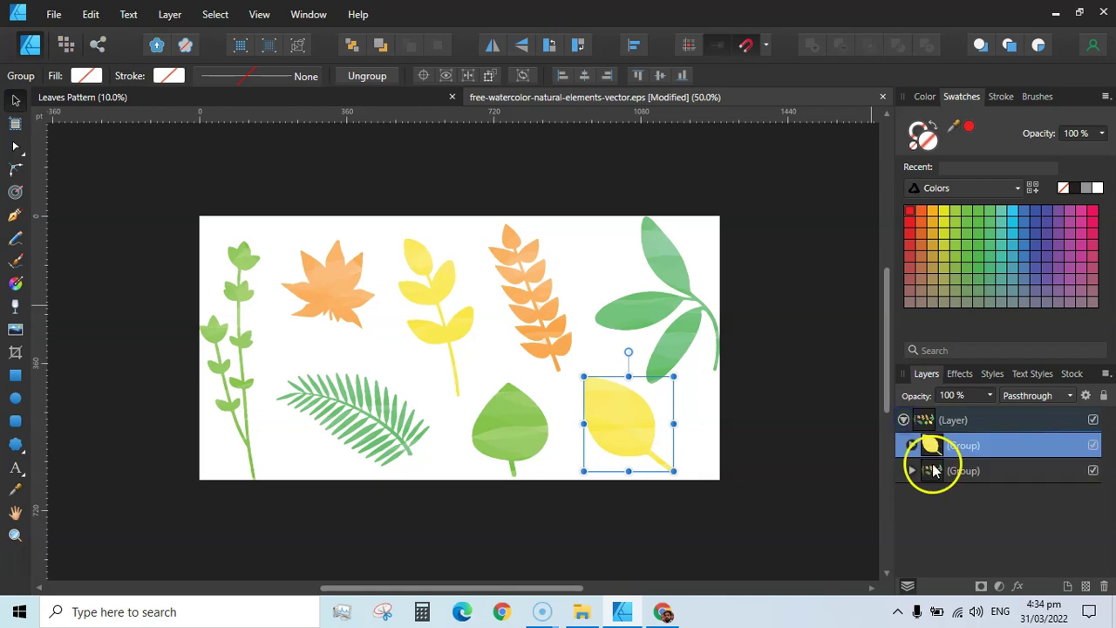
left_click(934, 472, "shift")
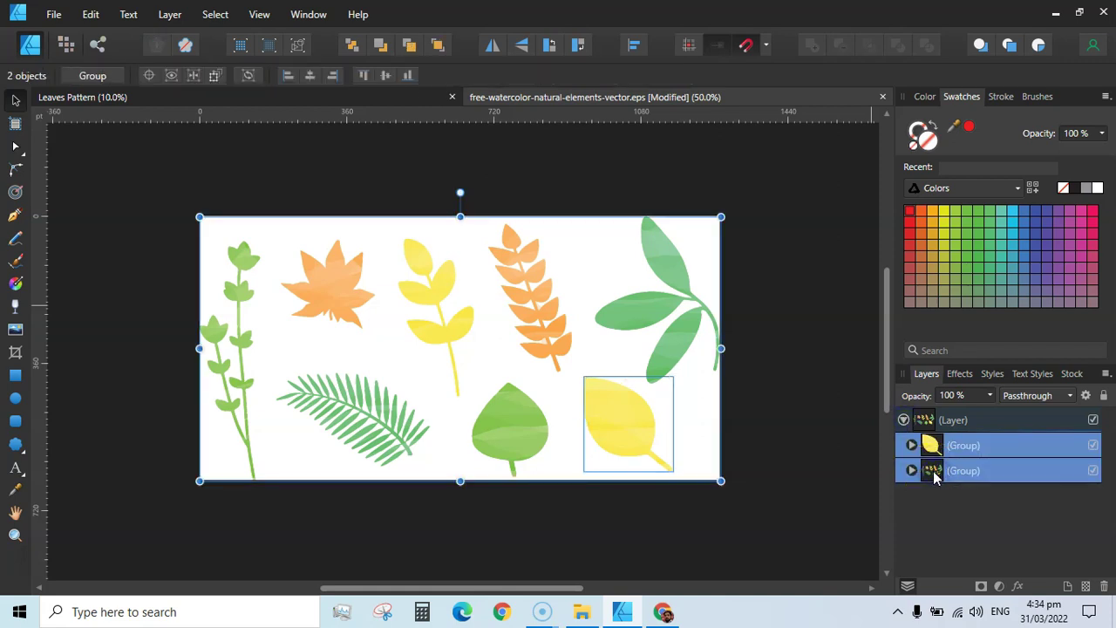
right_click(934, 472)
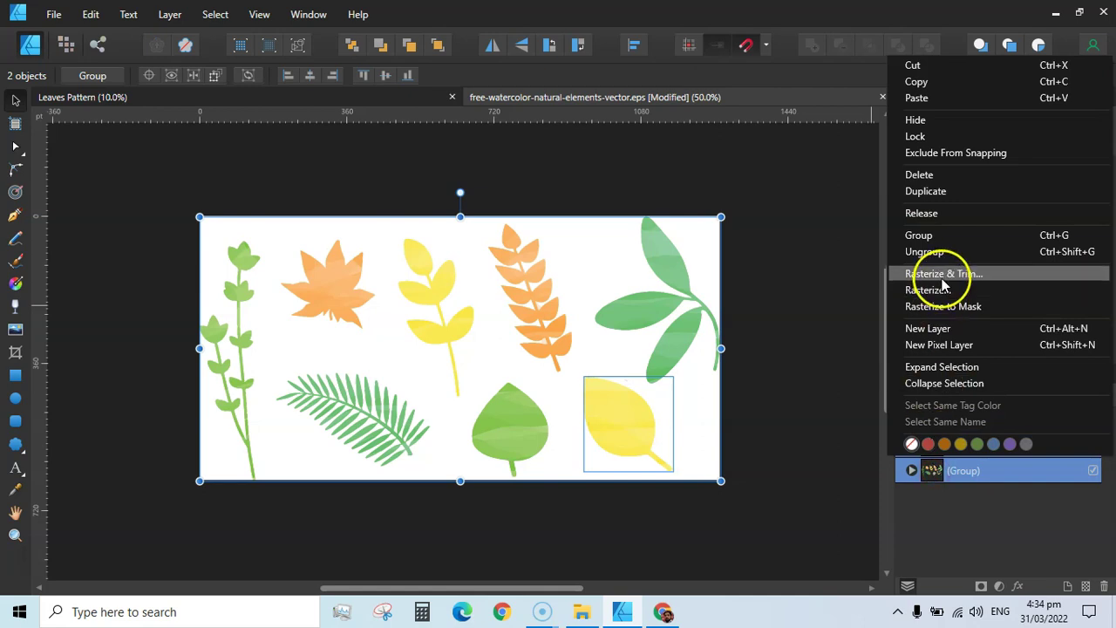
left_click(935, 216)
Ungroup both leaf groups into separate curves
left_click(930, 422)
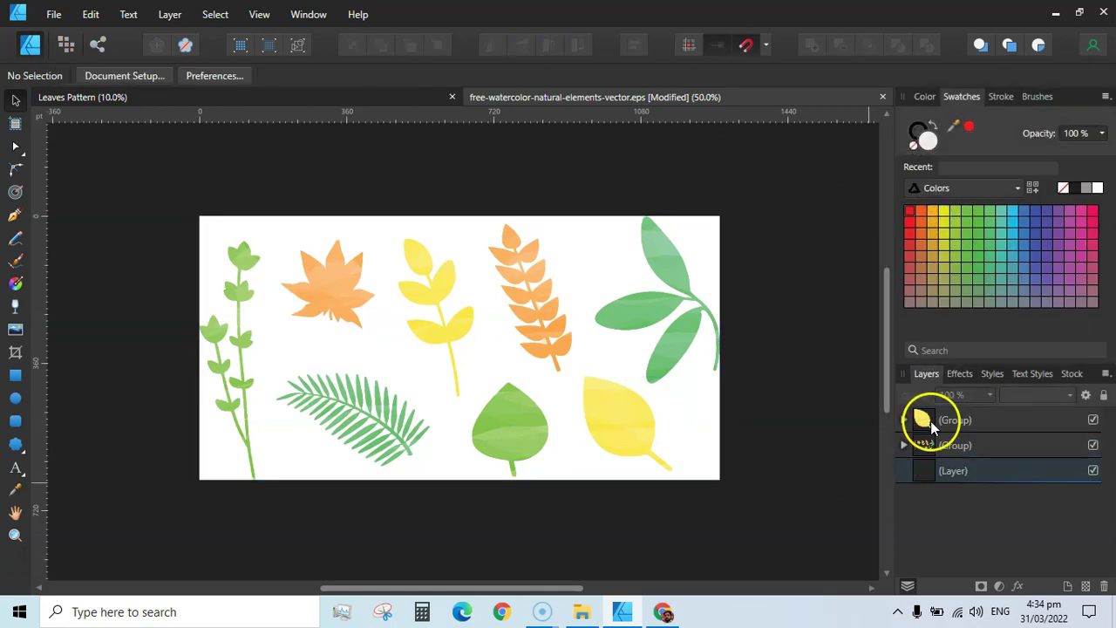
left_click(924, 444, "shift")
right_click(927, 445)
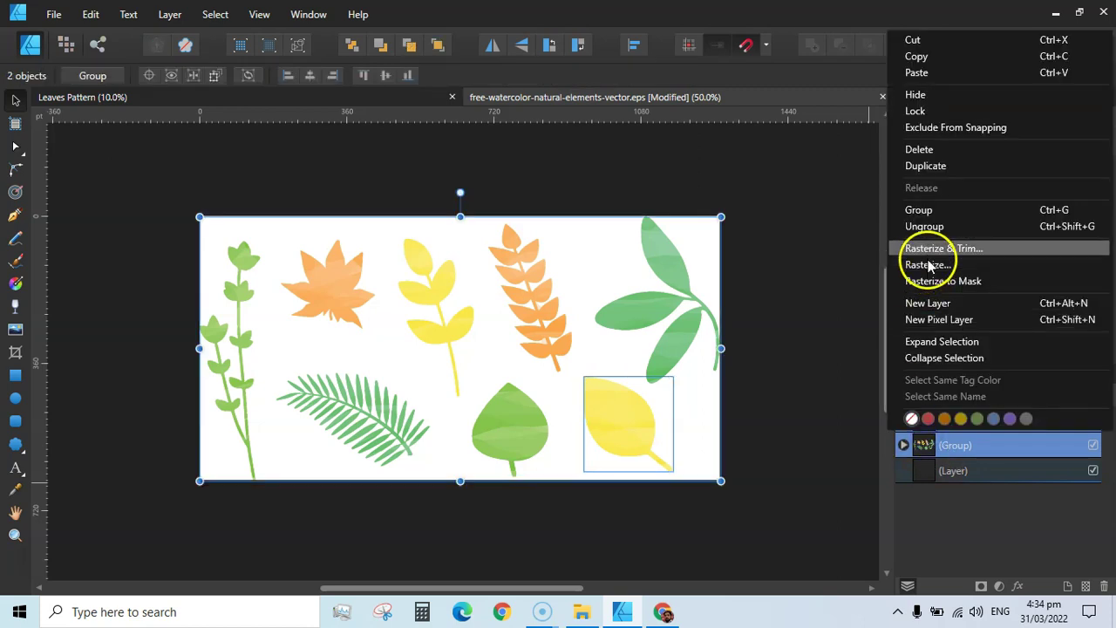
left_click(926, 226)
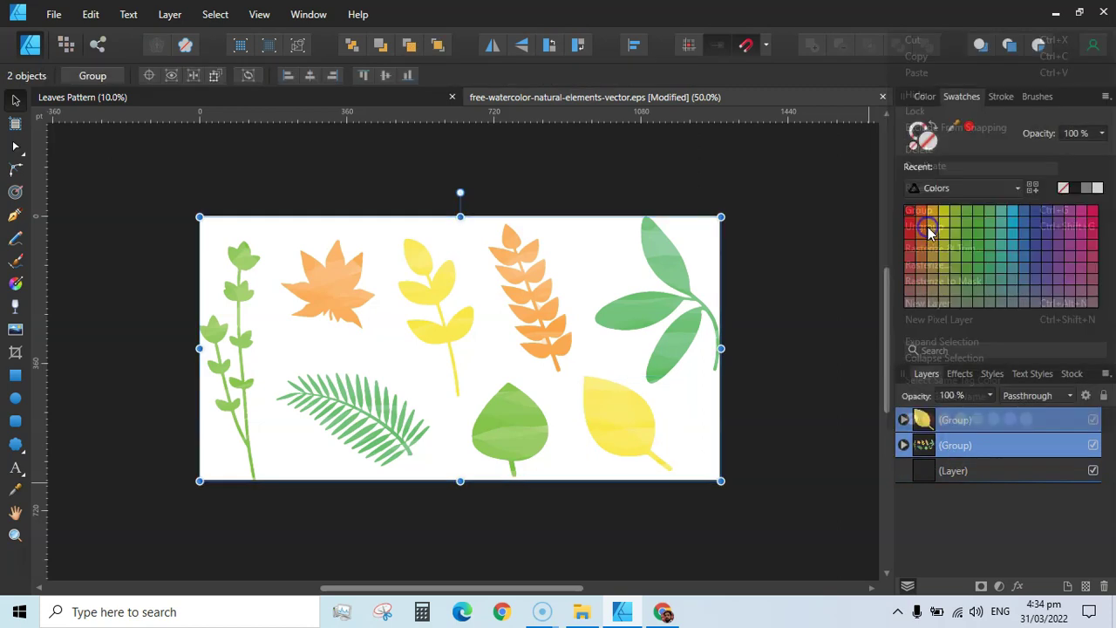
left_click(824, 326)
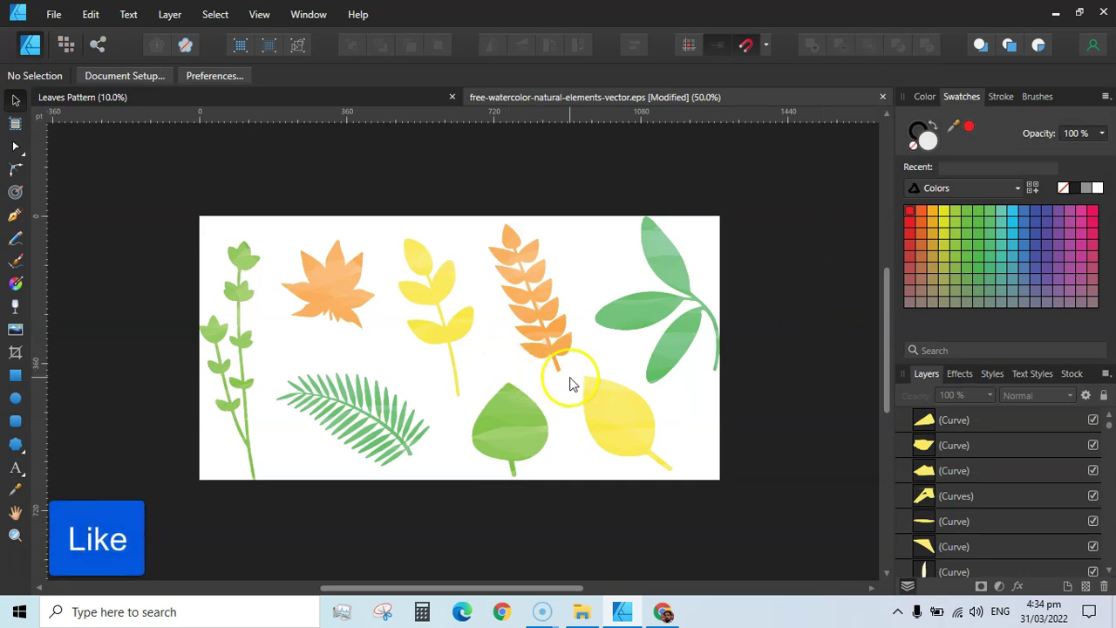
left_click_drag(275, 211, 381, 346)
left_click_drag(168, 225, 275, 502)
left_click(341, 166)
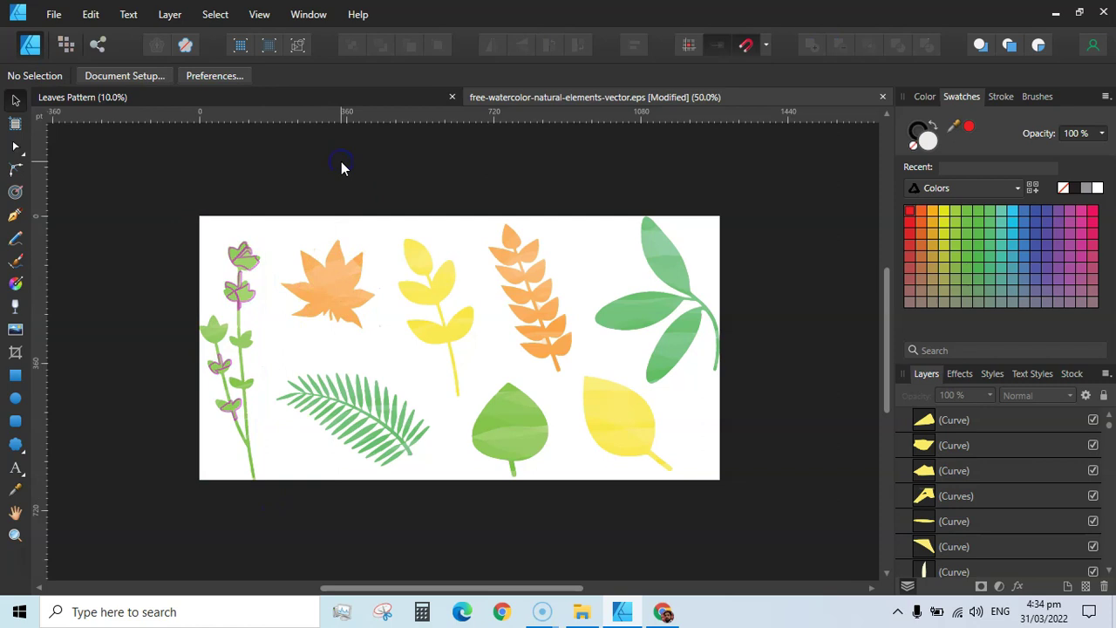
Create a 5000 × 5000 px document at 300 DPI and add horizontal and vertical guides through its centre at 2500 px
left_click(52, 15)
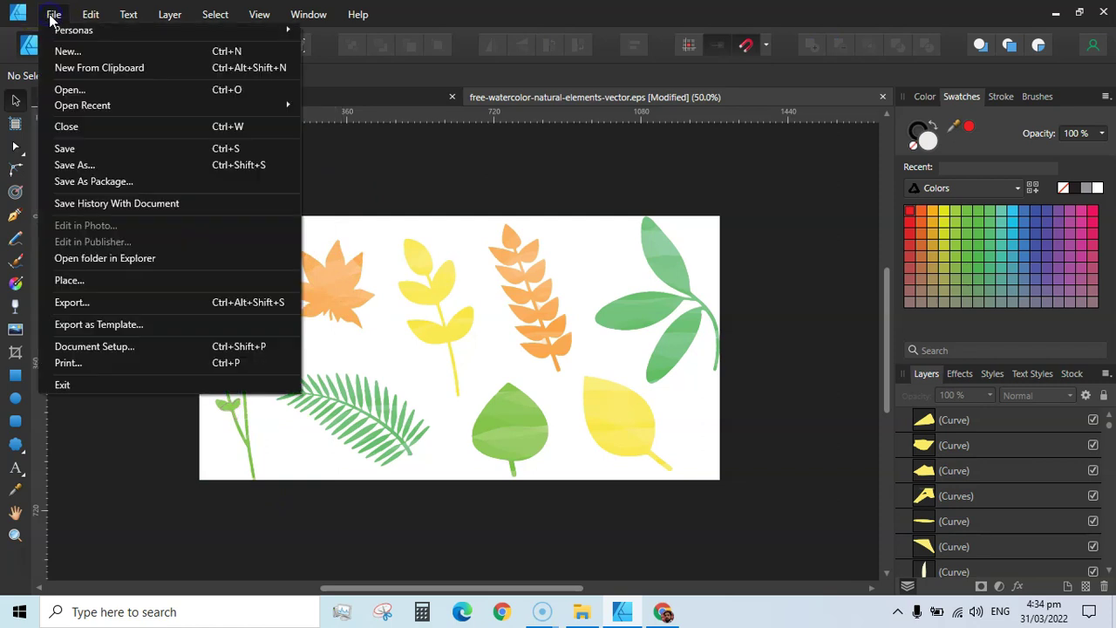
left_click(73, 53)
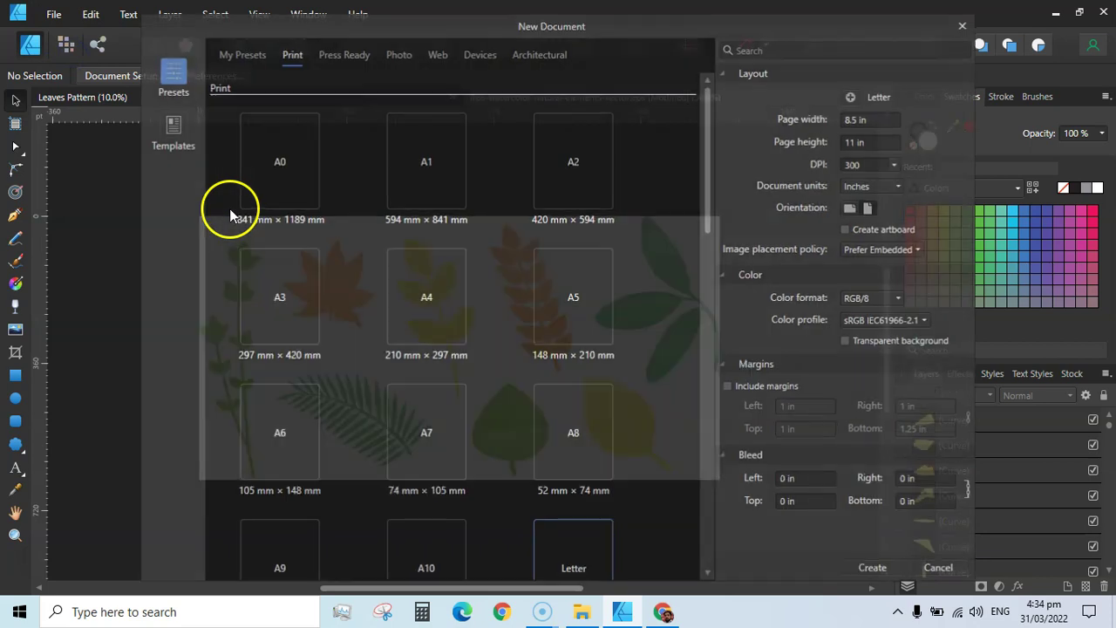
left_click(875, 119)
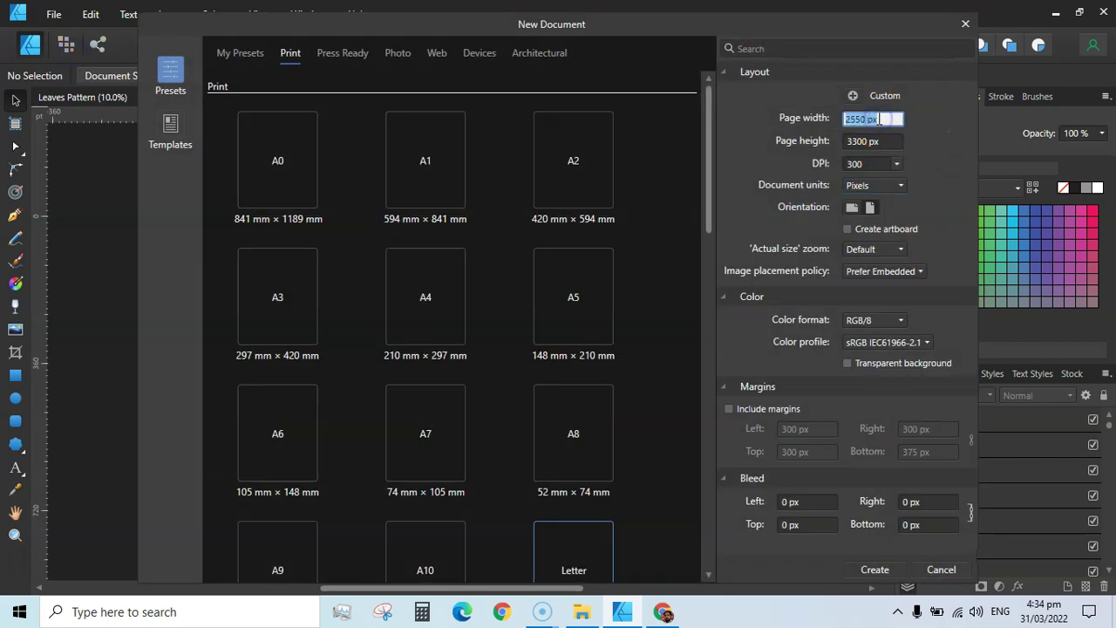
type("5000")
left_click(883, 140)
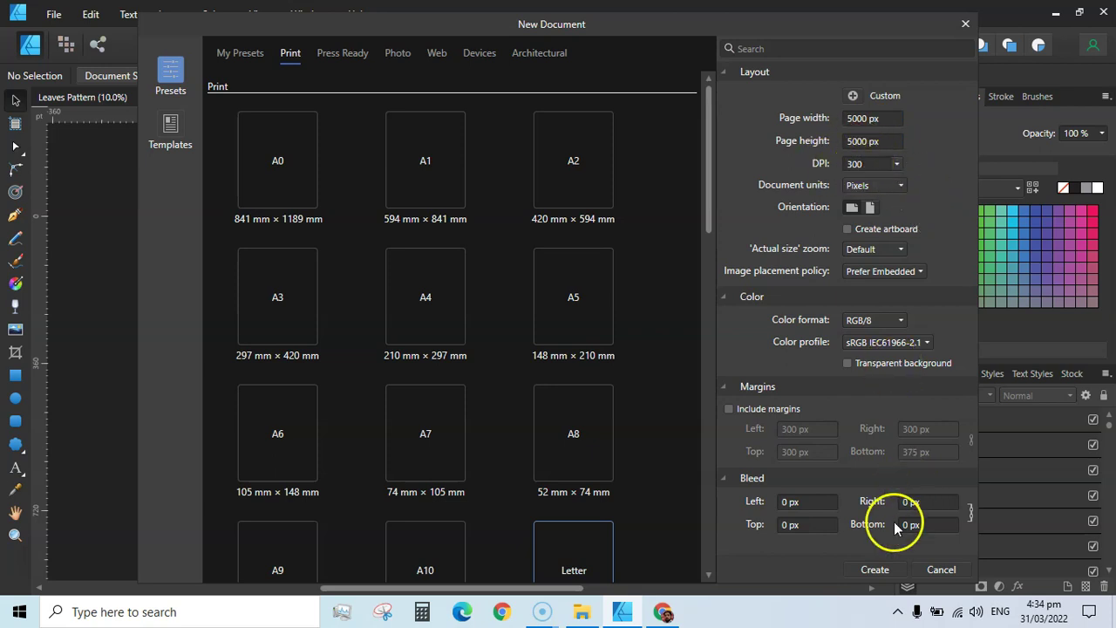
left_click(875, 569)
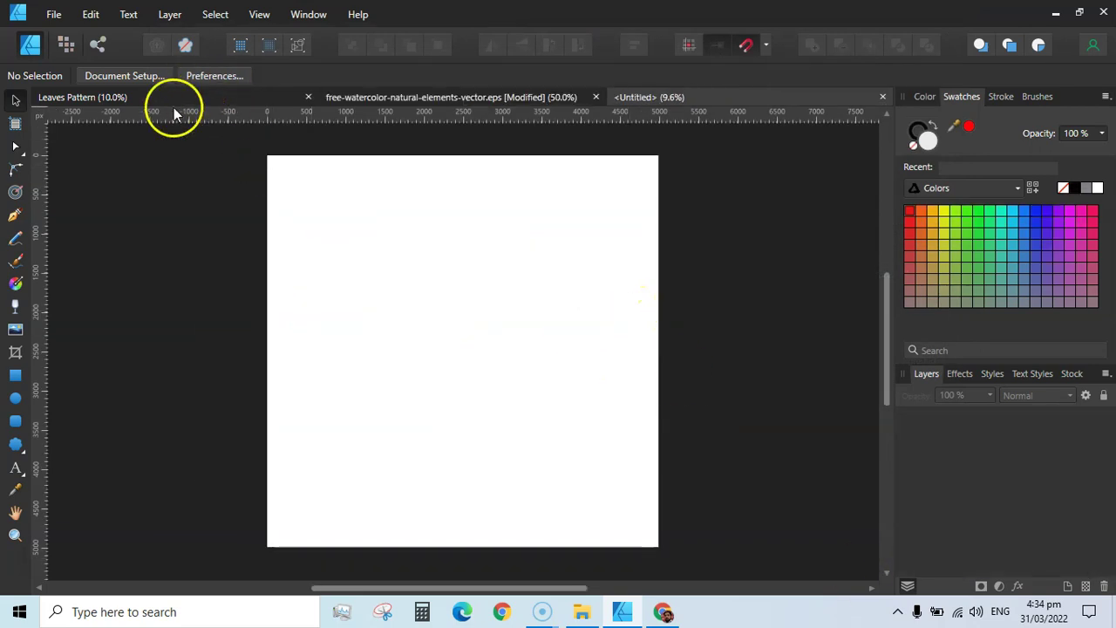
left_click_drag(176, 119, 187, 354)
left_click_drag(46, 321, 464, 385)
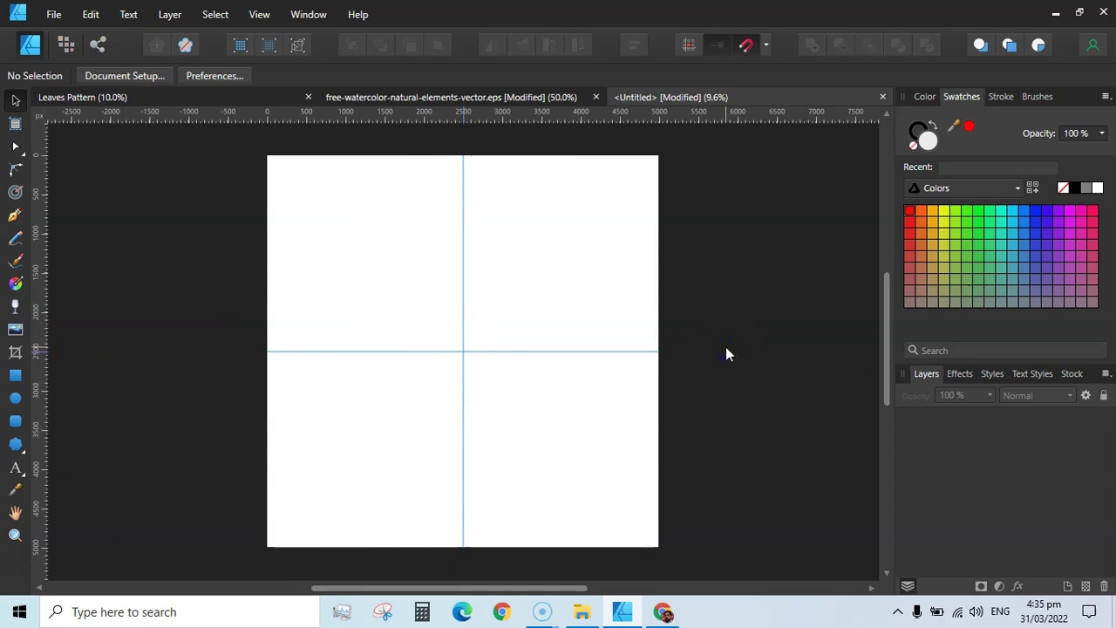
Return to the watercolor natural elements document and group all curves of the tall green sprig
left_click(444, 105)
key("ctrl+w")
left_click(625, 321)
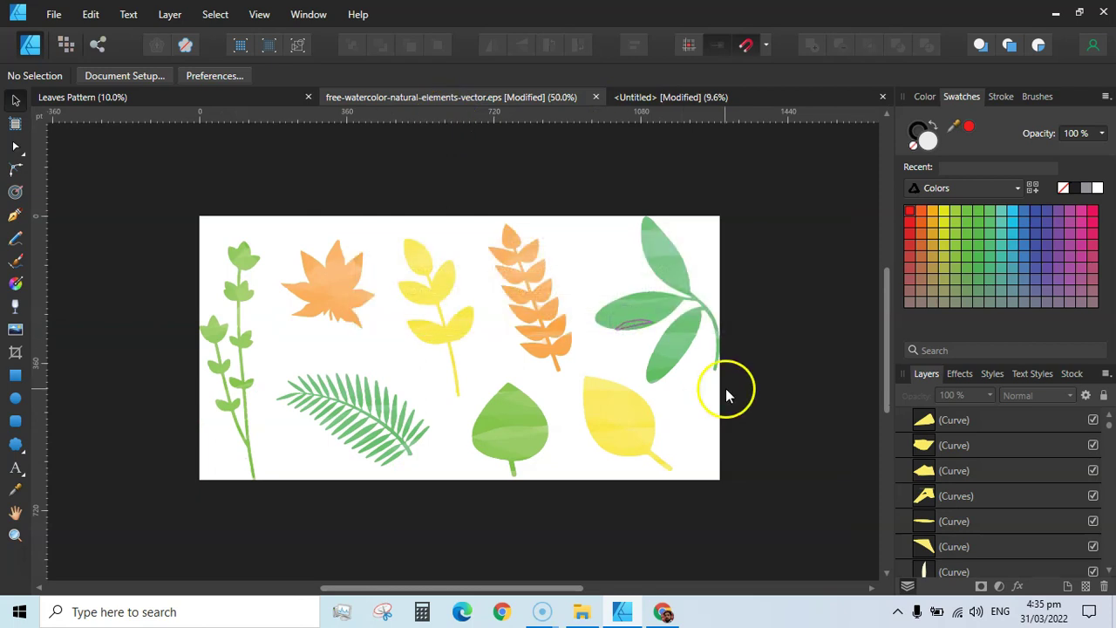
left_click_drag(152, 219, 272, 504)
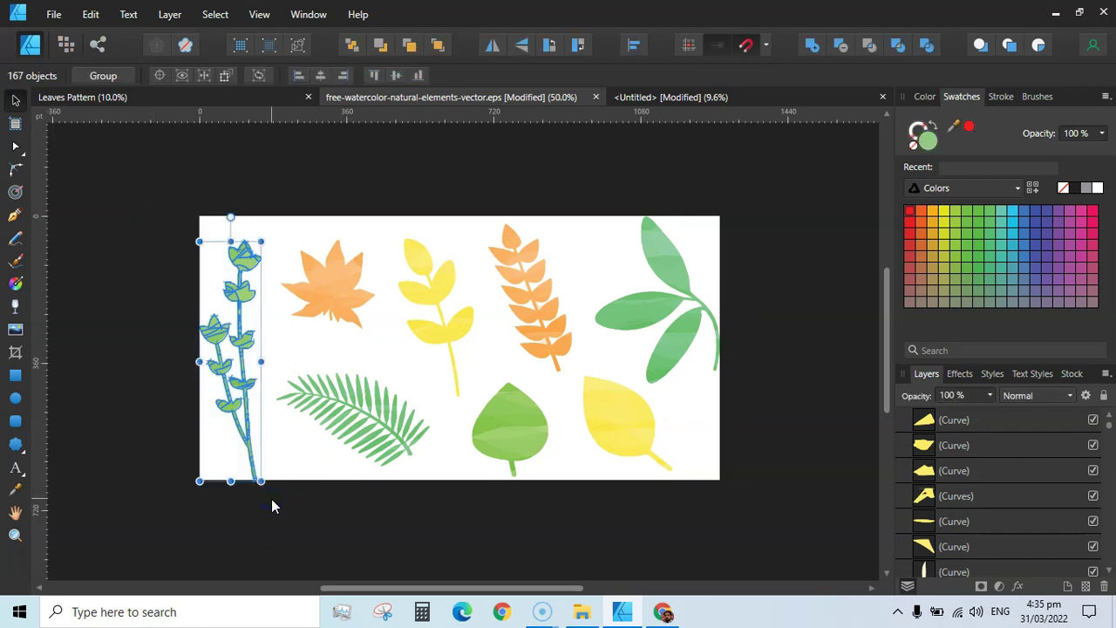
key("ctrl+g")
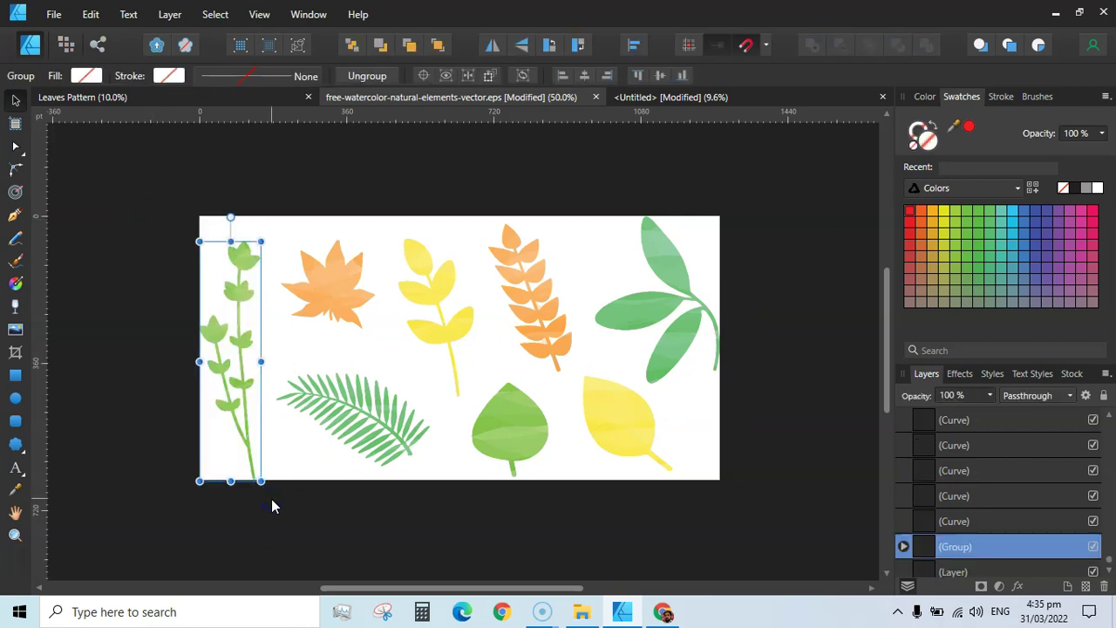
left_click(270, 197)
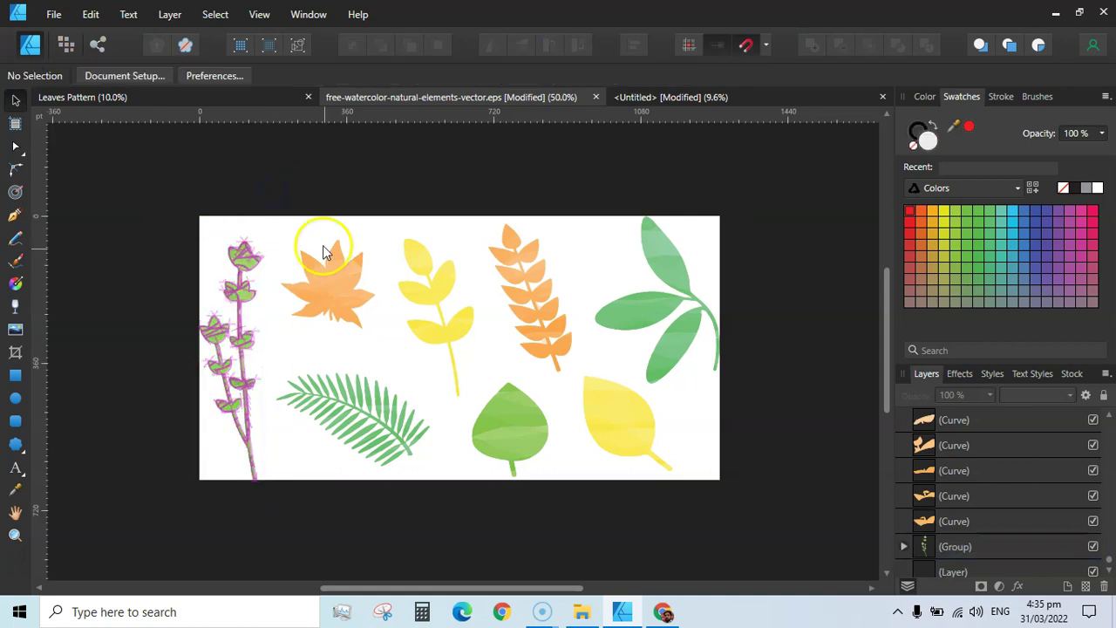
Group the orange maple leaf's curves and try selecting the curves of the green fern below it
left_click_drag(273, 181, 388, 358)
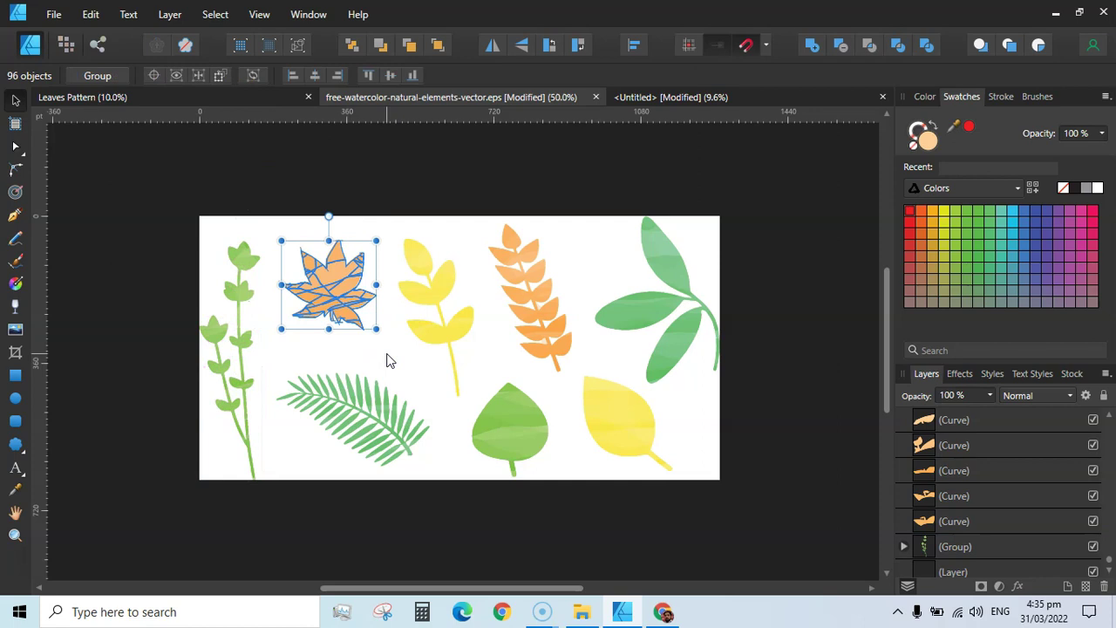
key("ctrl+g")
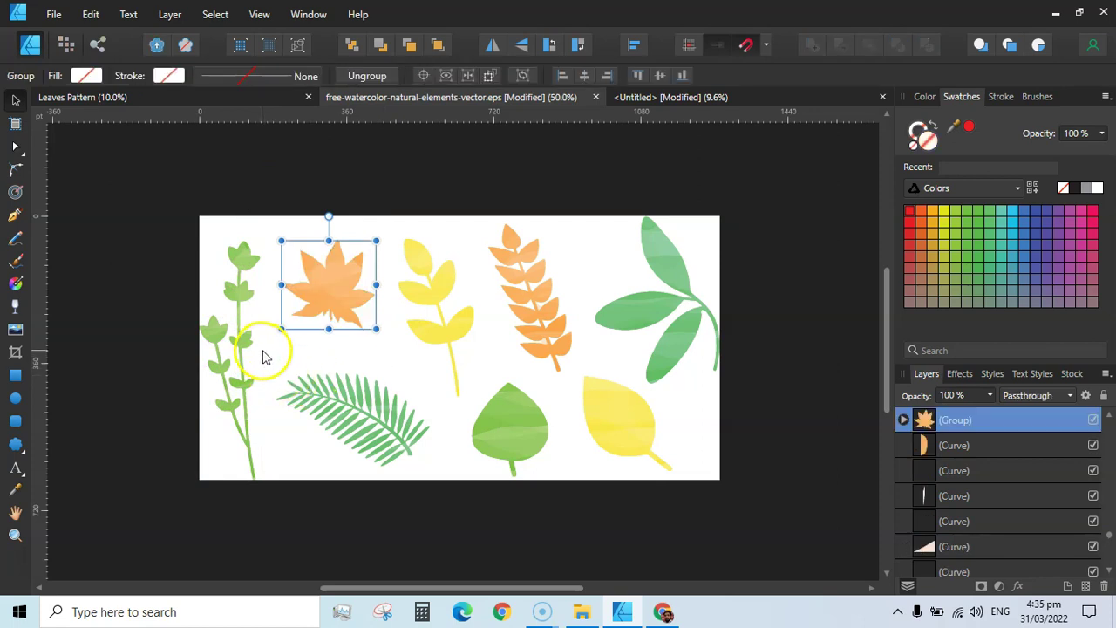
left_click(266, 357)
left_click_drag(268, 346, 442, 493)
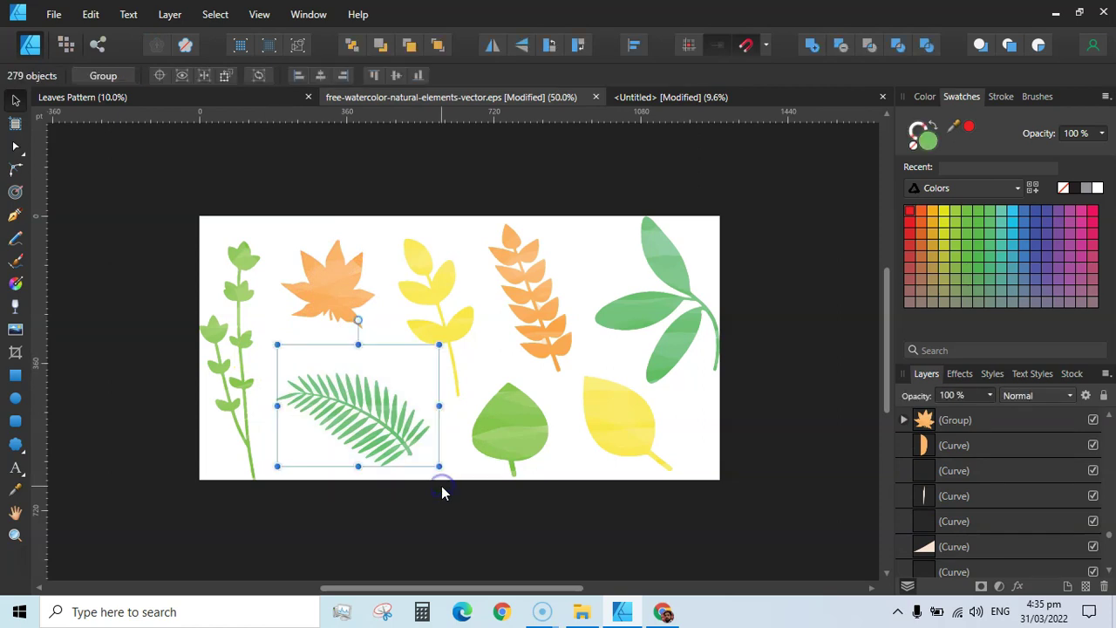
key("ctrl+z")
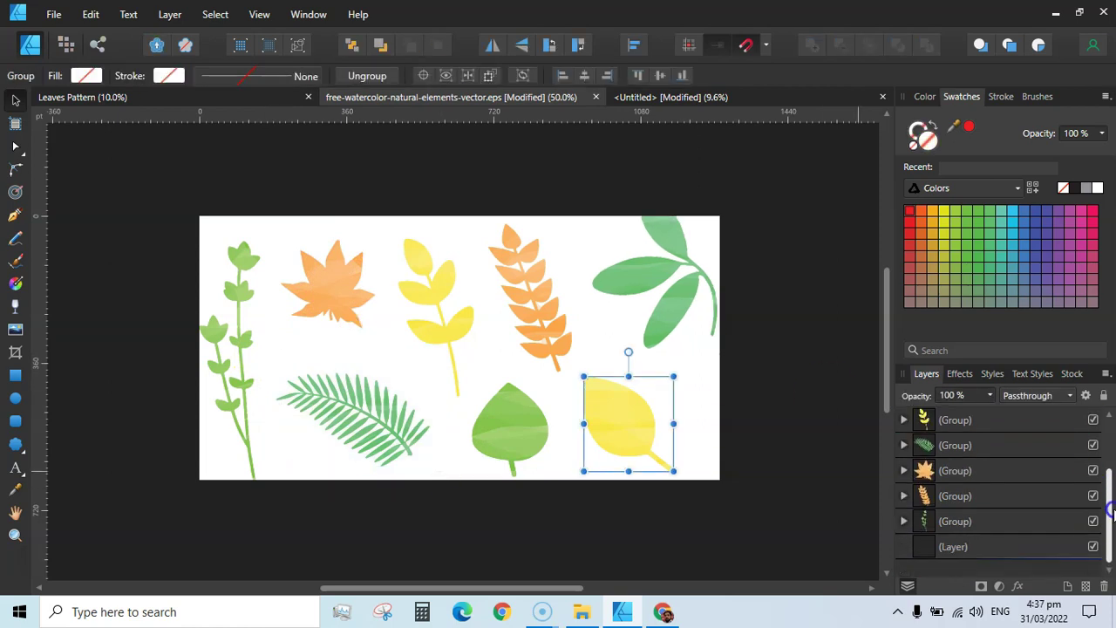
Copy all eight leaf groups into the untitled 5000 px document and move them to the page's lower half
left_click_drag(1110, 434, 1111, 488)
left_click(983, 521, "shift")
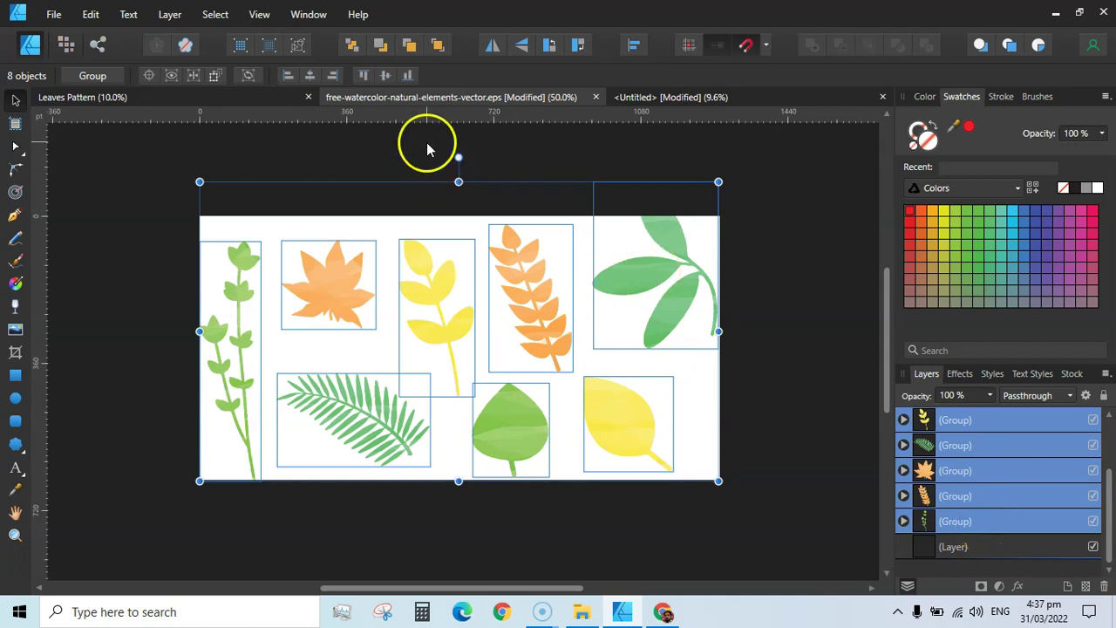
left_click(689, 93)
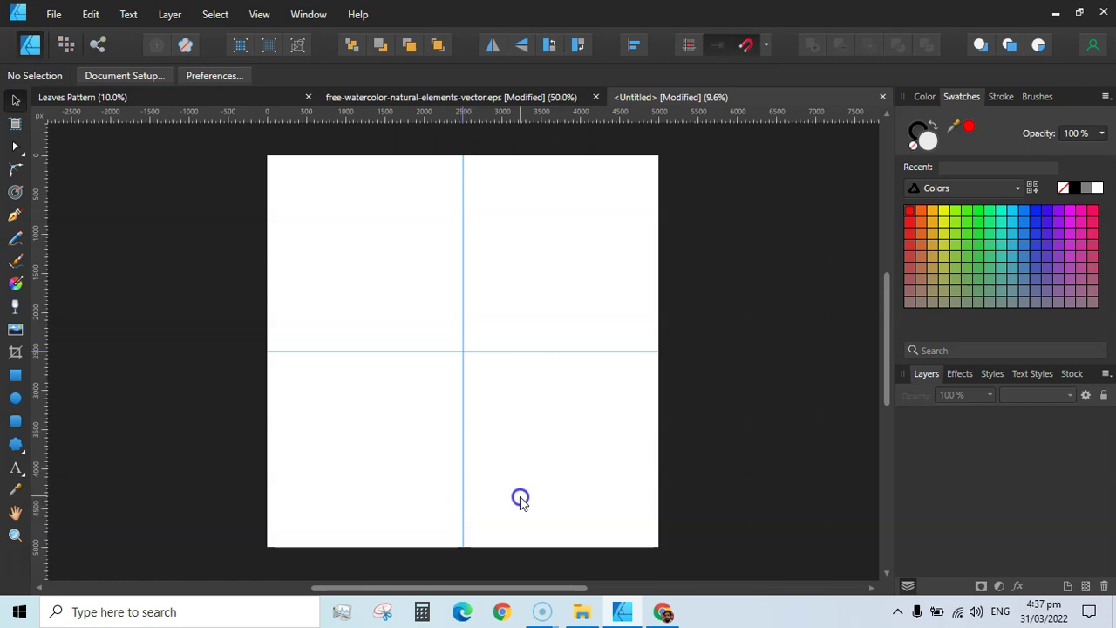
key("ctrl+v")
left_click_drag(462, 242, 462, 473)
left_click(717, 408)
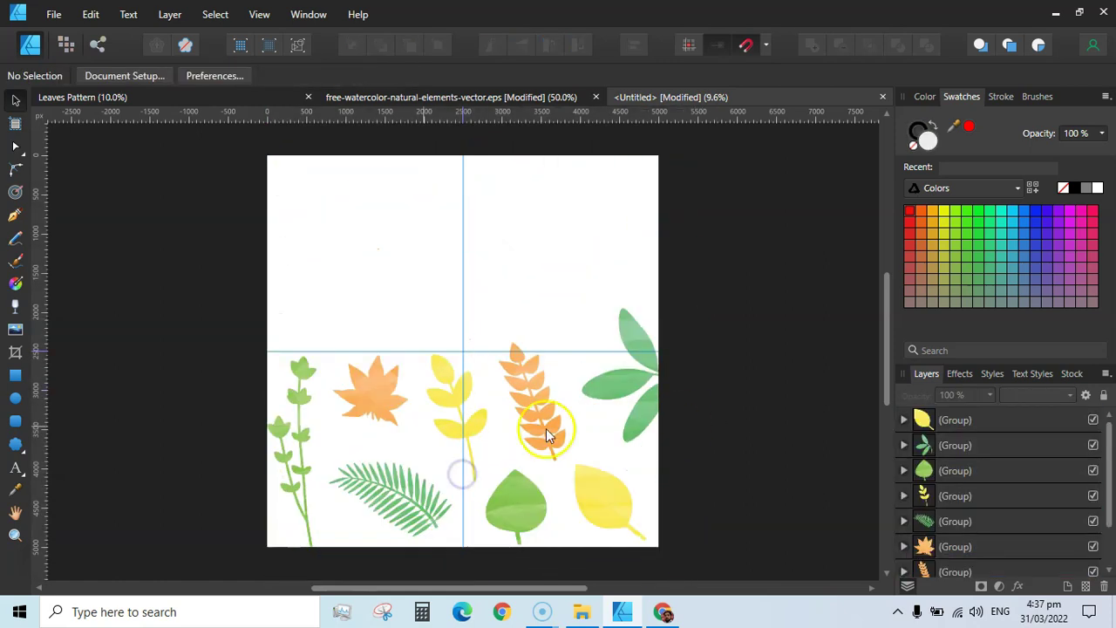
Move the green sprig into the page's upper-left corner and place the yellow branch, scaled down, directly below it
left_click_drag(292, 423, 293, 208)
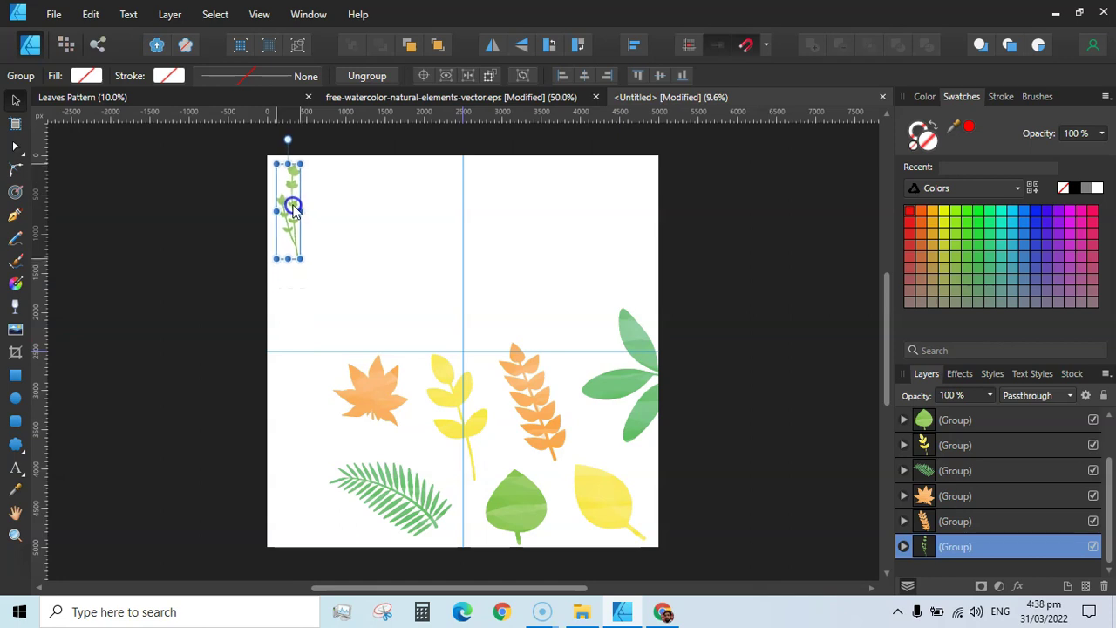
left_click(454, 392)
left_click_drag(455, 392, 312, 294)
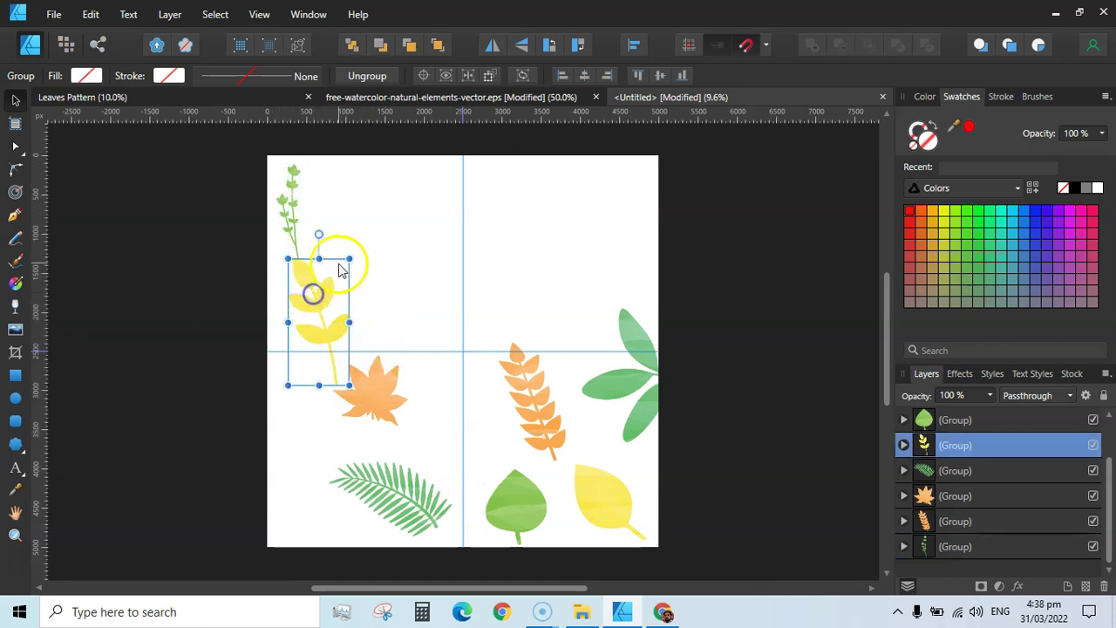
left_click_drag(343, 256, 298, 296)
left_click_drag(302, 371, 292, 305)
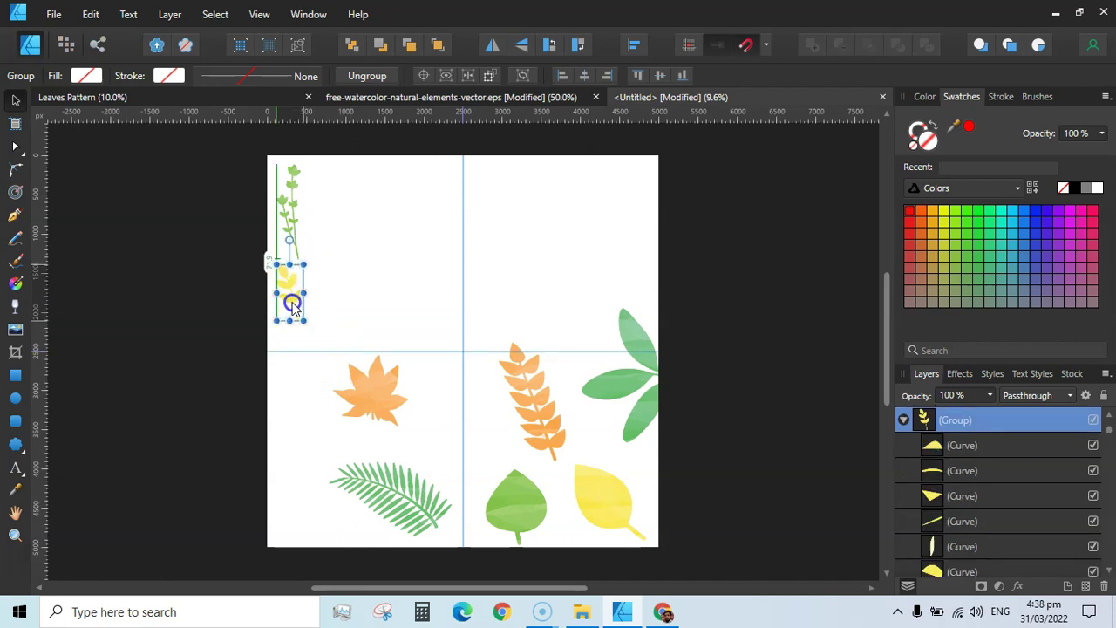
Shrink the green sprig slightly and resize the yellow branch below it to about 397 × 826 px
left_click(298, 209)
left_click_drag(301, 164, 290, 206)
left_click(290, 278)
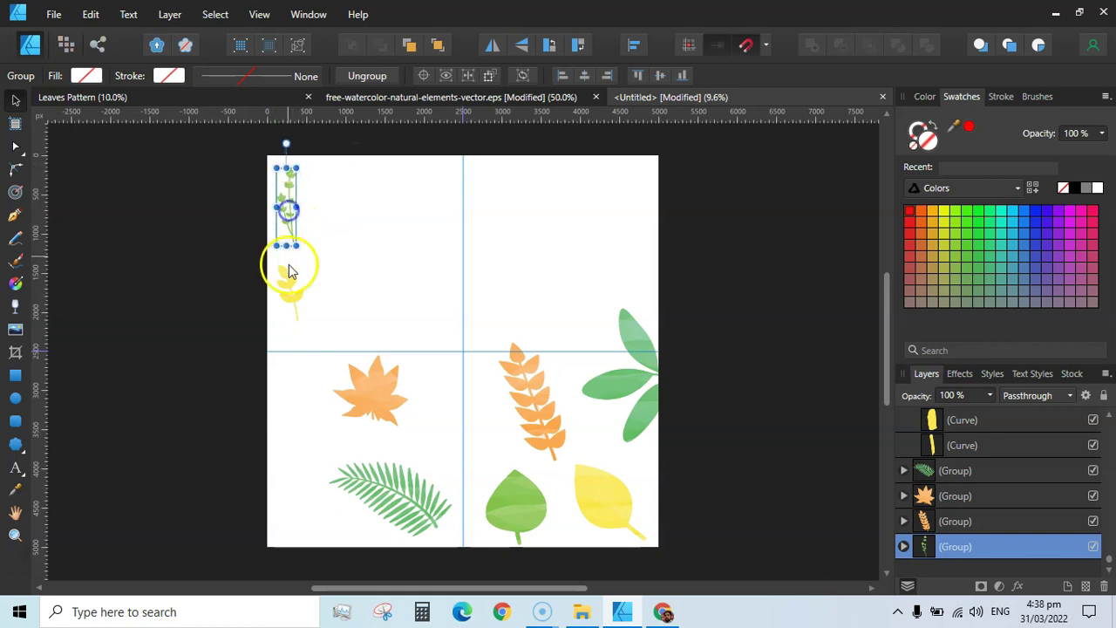
left_click_drag(289, 279, 290, 272)
left_click_drag(312, 312, 314, 316)
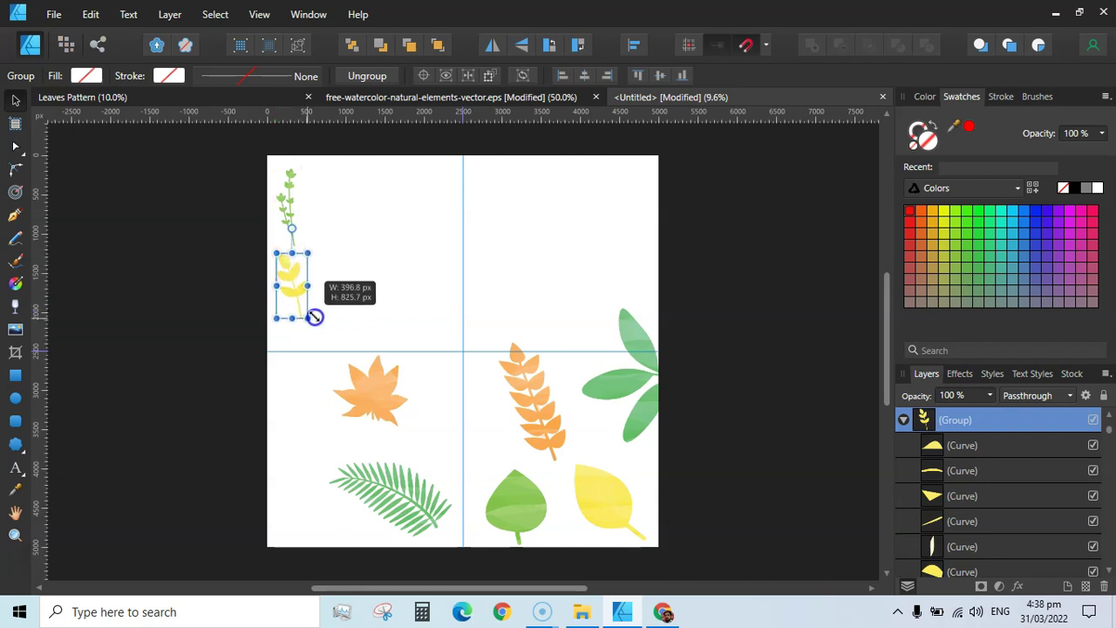
left_click(209, 311)
Scale down the round green leaf and the fern, placing the leaf beside the sprig and the fern beneath the leaf
left_click_drag(518, 498, 341, 193)
left_click_drag(370, 244, 324, 187)
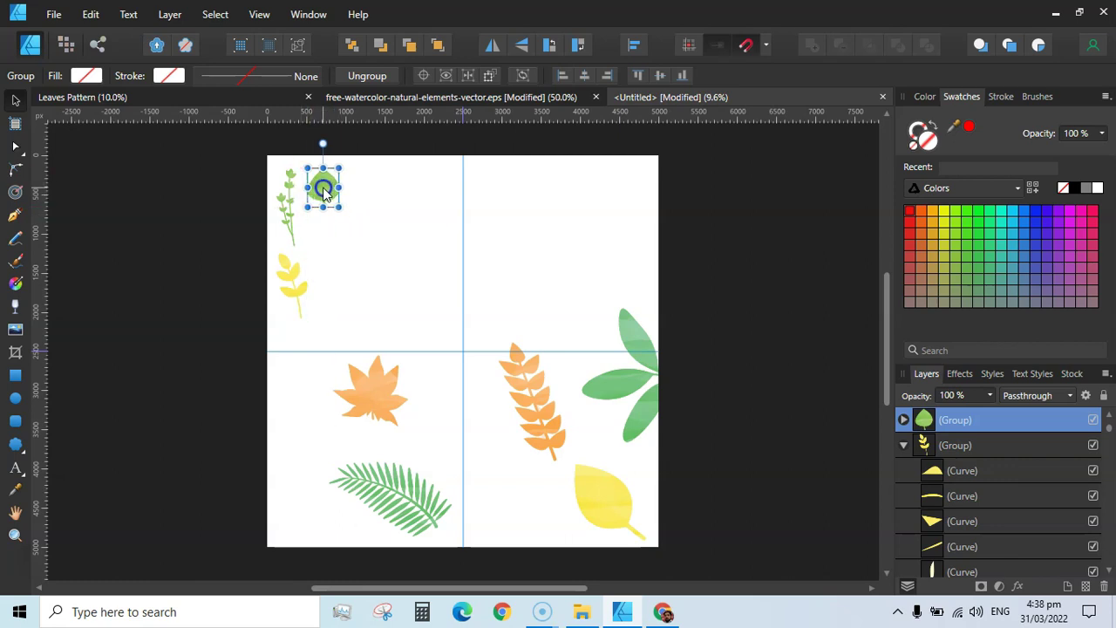
left_click(396, 498)
left_click_drag(395, 498, 378, 254)
left_click_drag(432, 296, 334, 247)
left_click(209, 262)
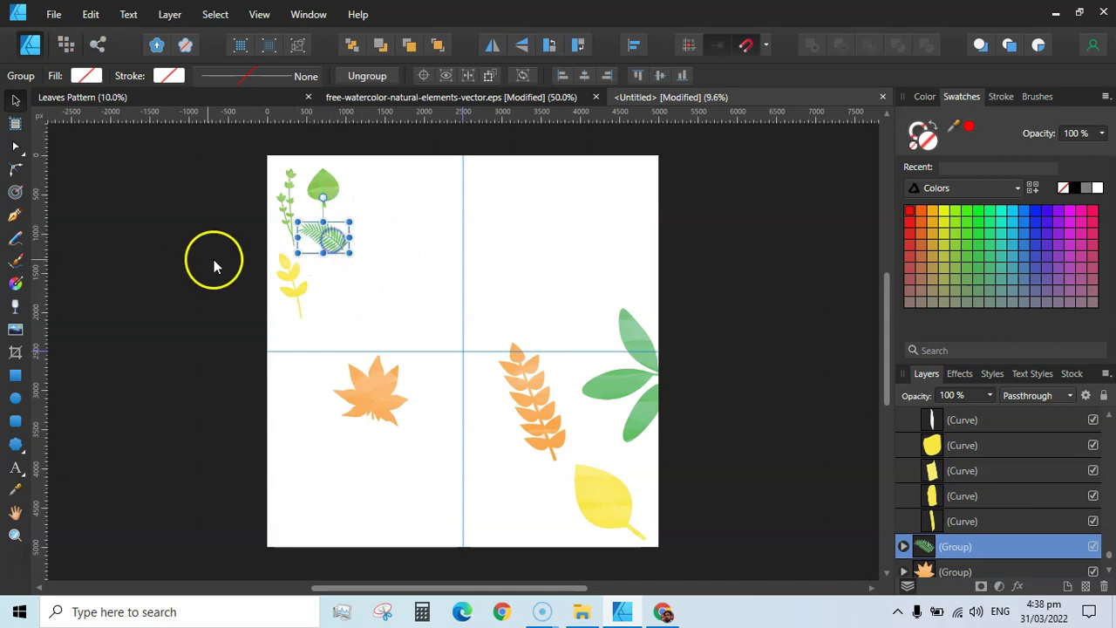
Scale down the orange maple leaf and place it under the fern, beside the yellow branch
left_click(374, 416)
left_click_drag(373, 377, 363, 292)
left_click_drag(387, 246, 351, 277)
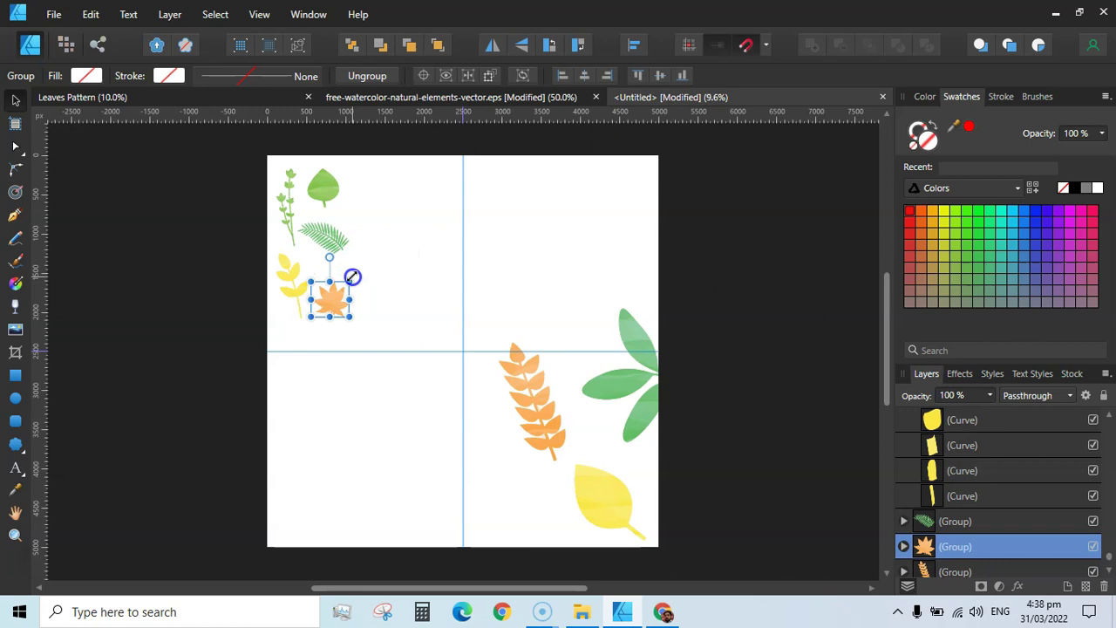
left_click(197, 321)
left_click(335, 300)
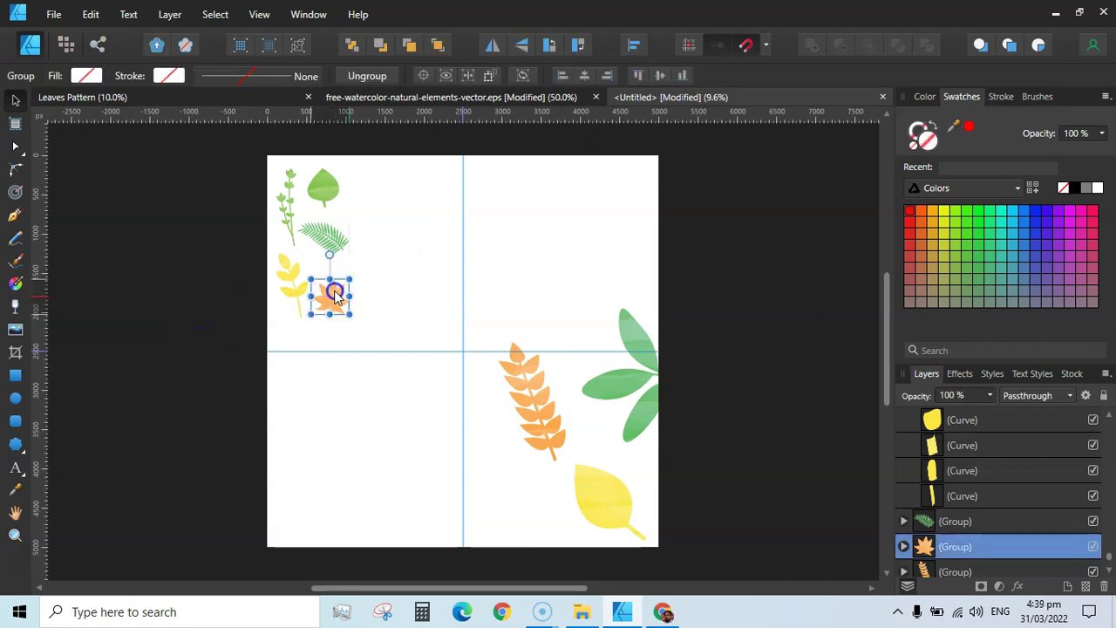
left_click_drag(336, 297, 336, 286)
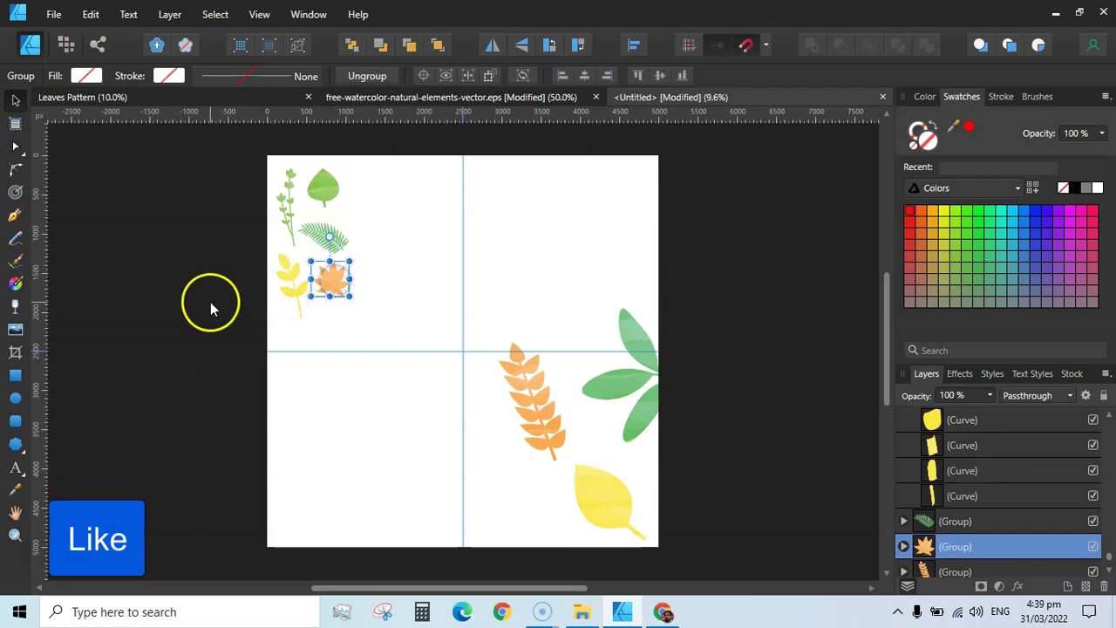
left_click(210, 305)
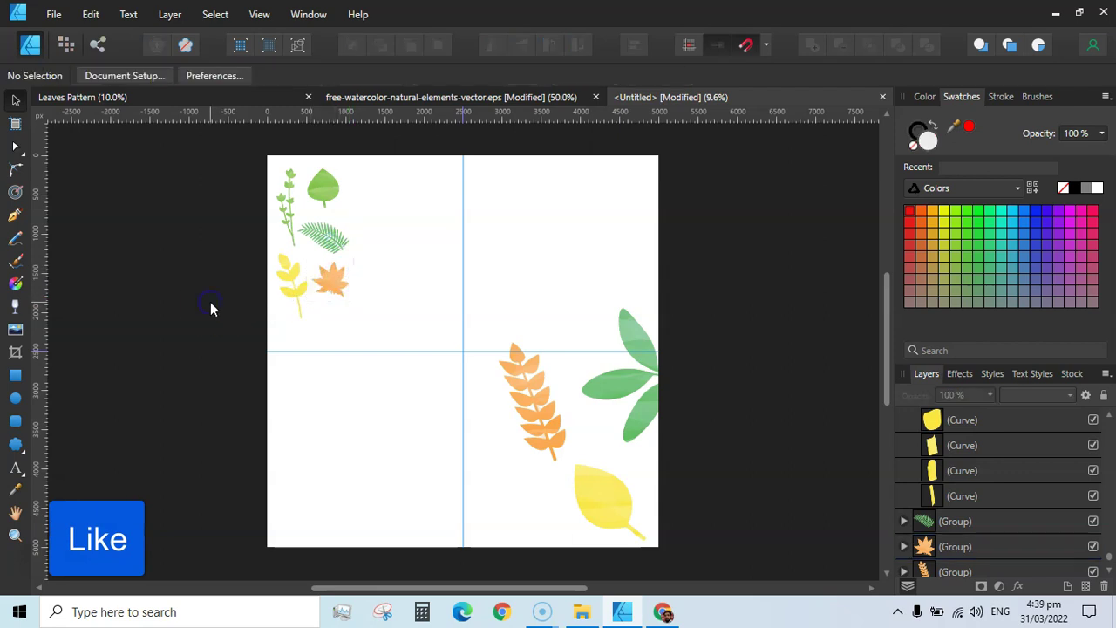
Shrink the green sprig further to widen the gap between it and the yellow branch
left_click(322, 243)
left_click(290, 286)
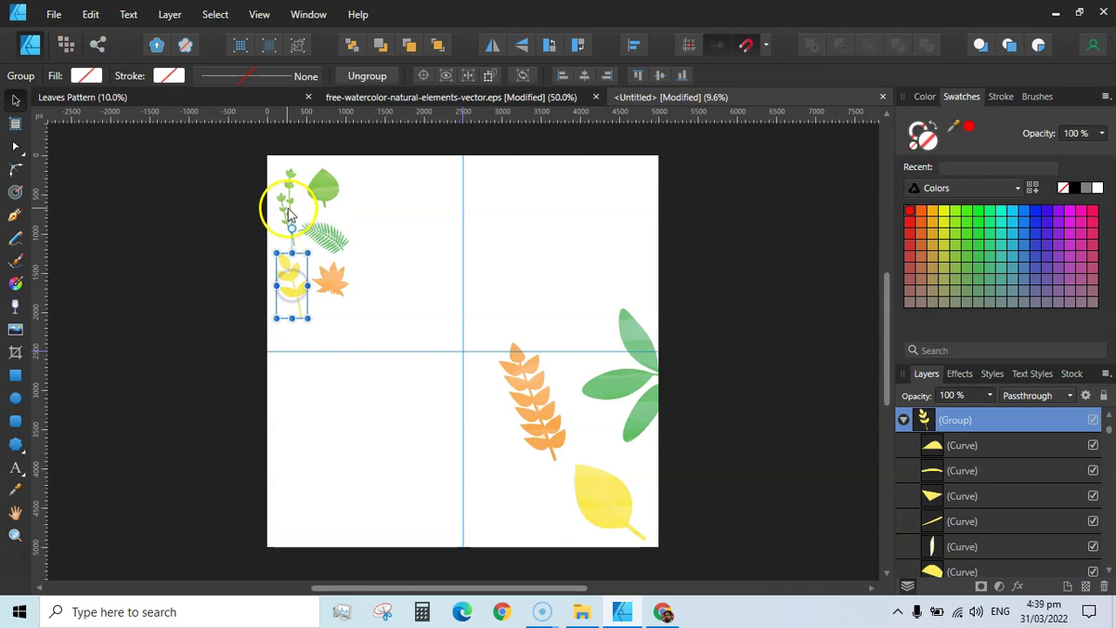
left_click(289, 211)
left_click_drag(294, 245, 285, 231)
left_click(204, 255)
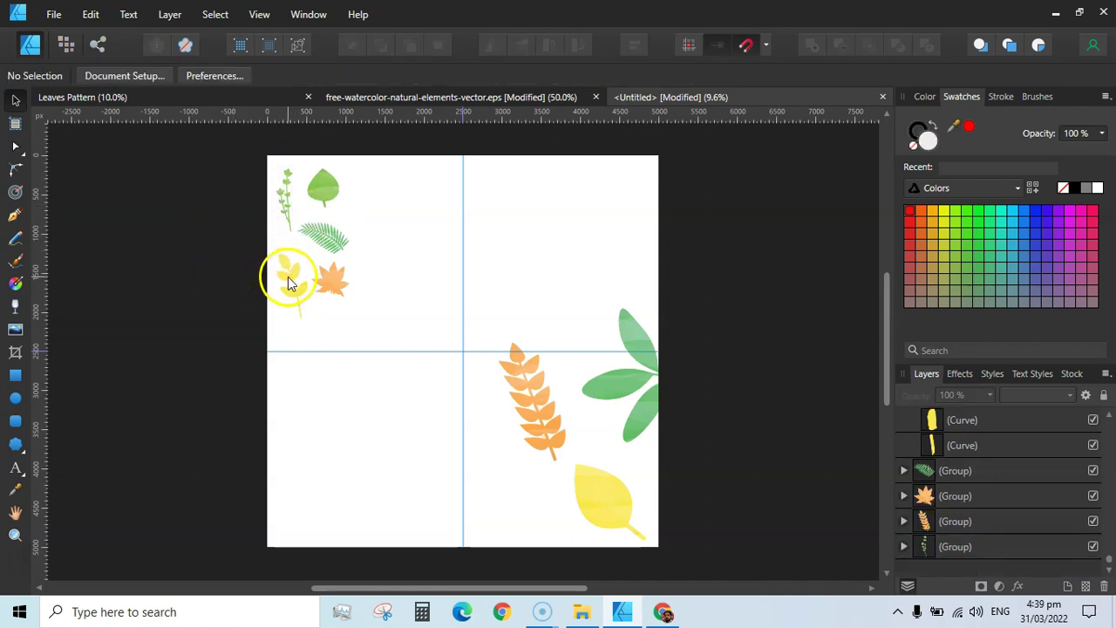
Nudge the yellow branch closer to the green sprig and enlarge the orange maple leaf to about 558 × 525 px
left_click(289, 264)
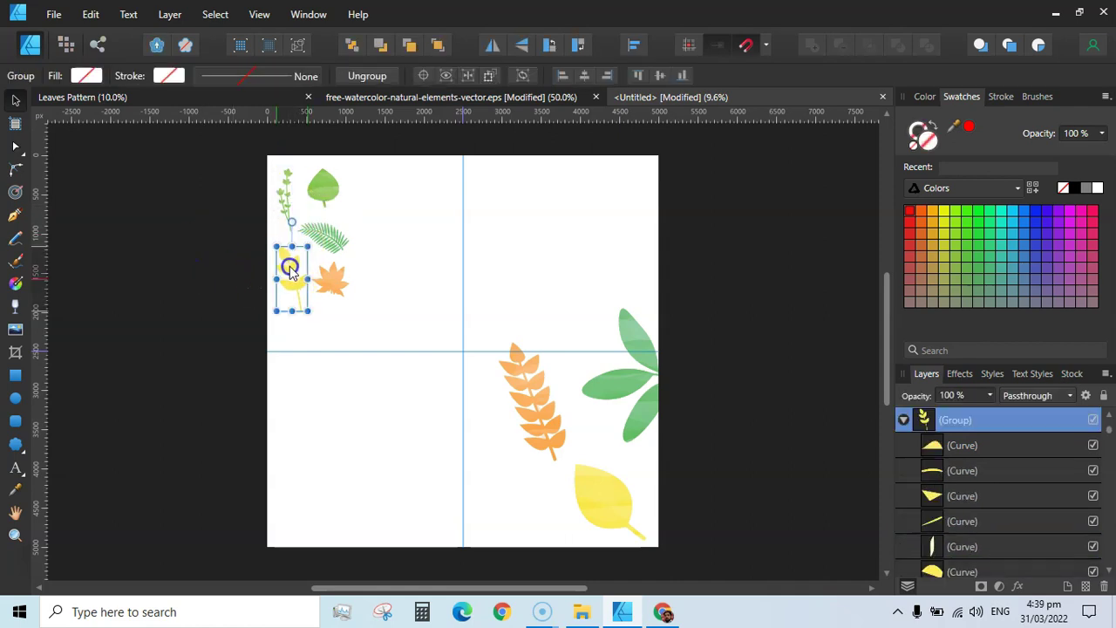
left_click(336, 280)
left_click_drag(349, 298, 356, 303)
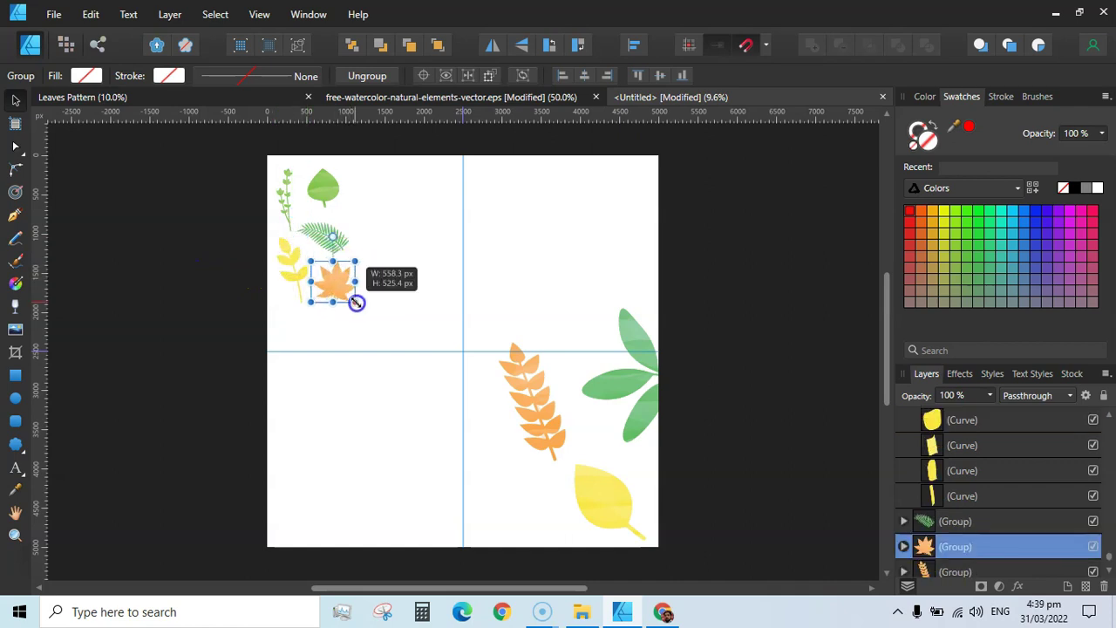
left_click(179, 294)
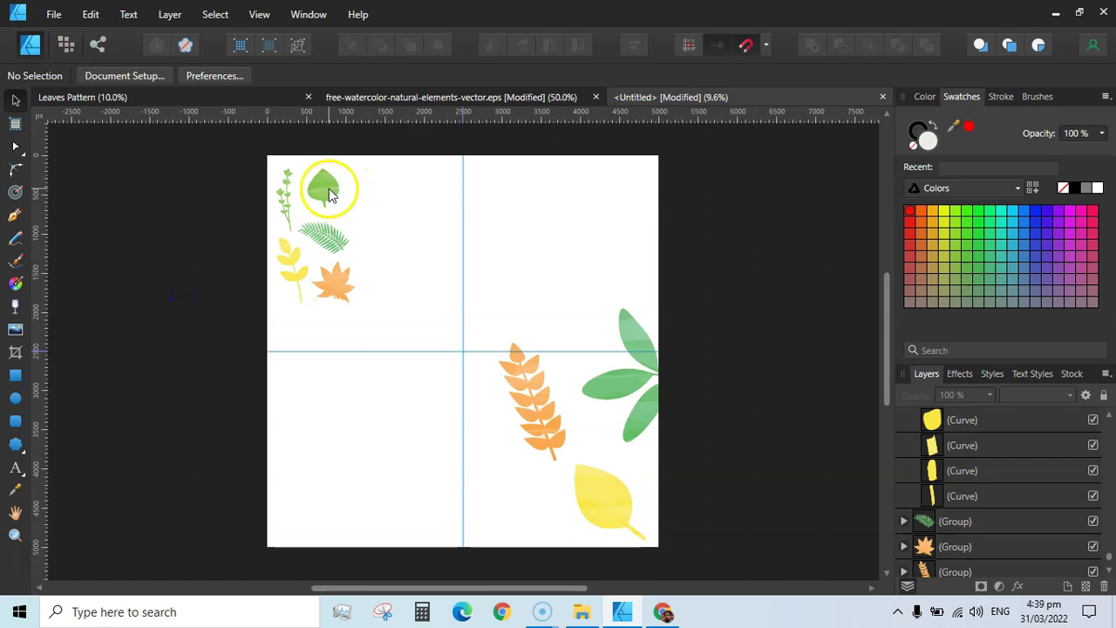
Enlarge the round green leaf slightly and position it above the fern
left_click(329, 192)
left_click_drag(338, 169, 335, 186)
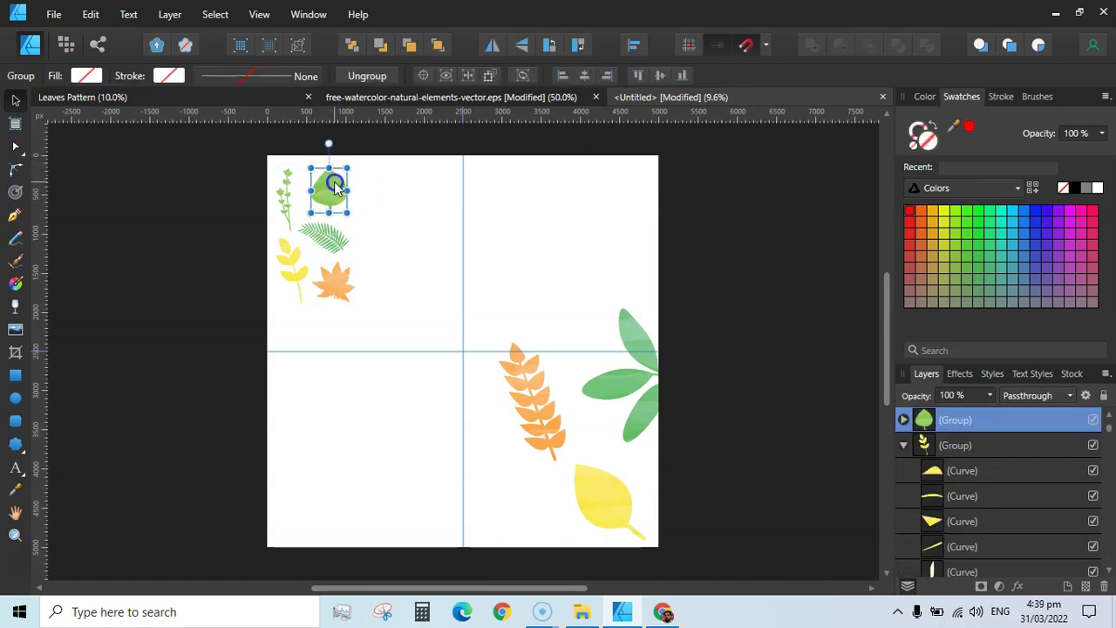
left_click(221, 236)
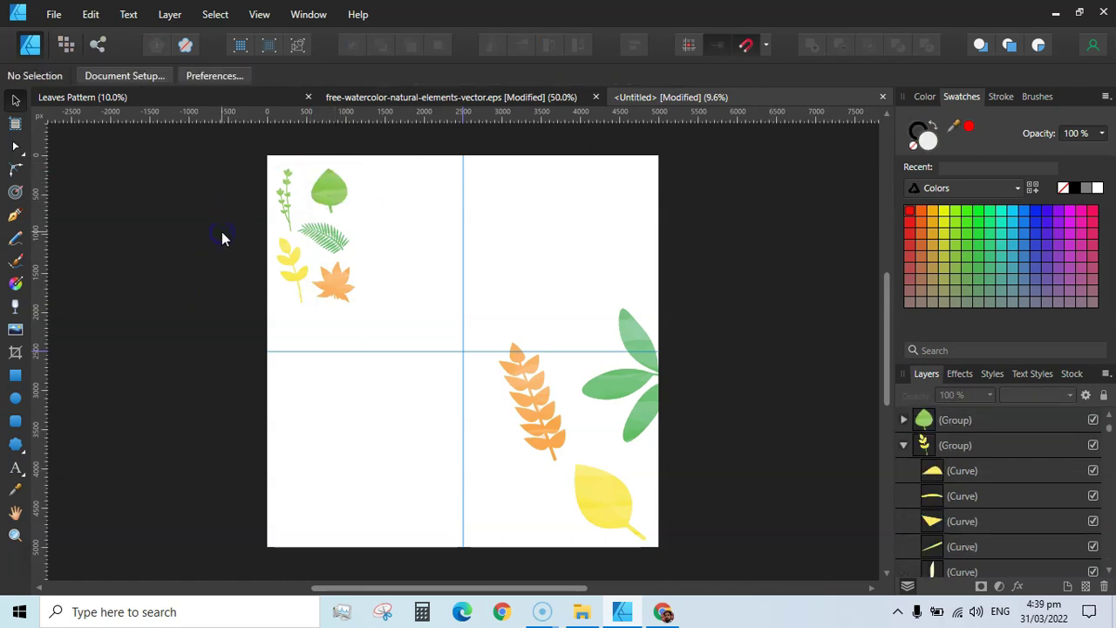
Move the orange branch beside the round green leaf and scale it down to a similar height
left_click(542, 410)
left_click_drag(542, 410, 407, 235)
left_click_drag(432, 288, 388, 223)
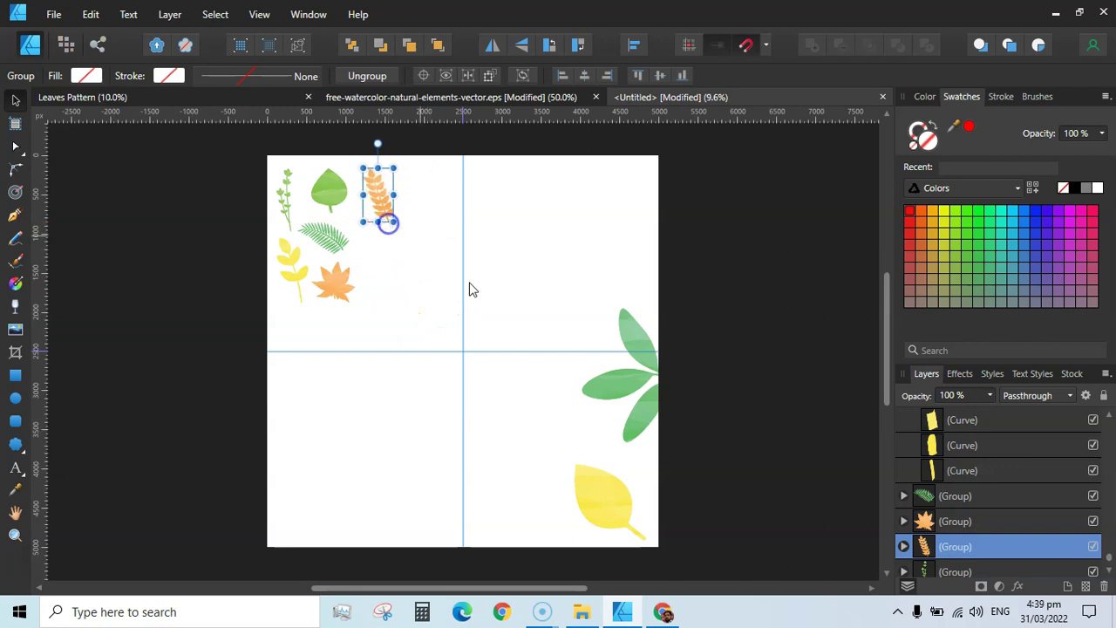
left_click(600, 504)
double_click(602, 490)
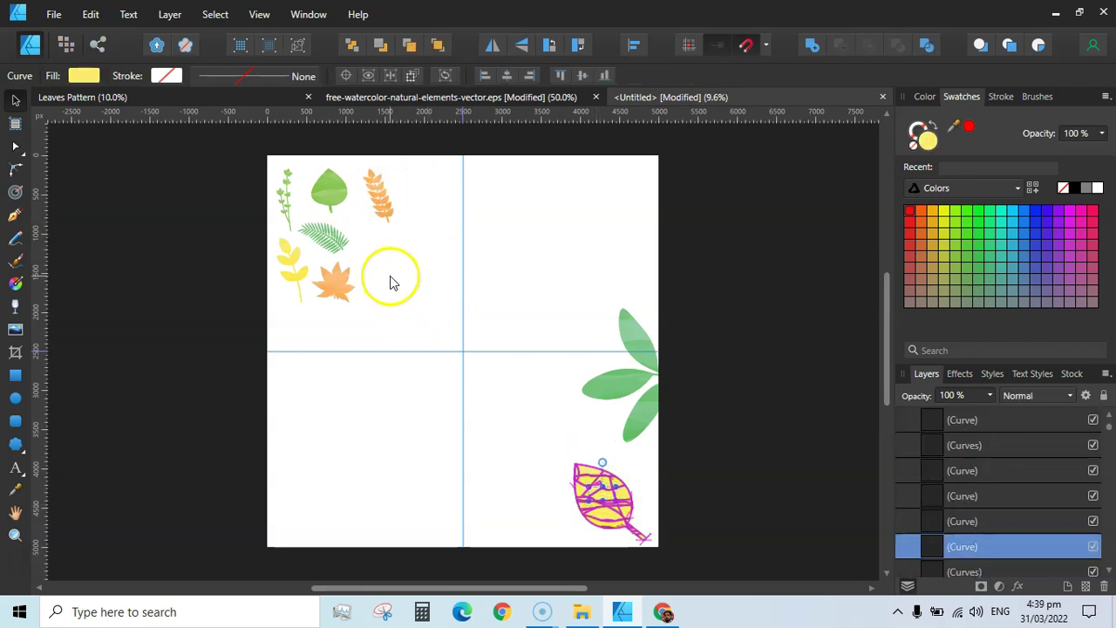
key("ctrl+z")
key("ctrl+z")
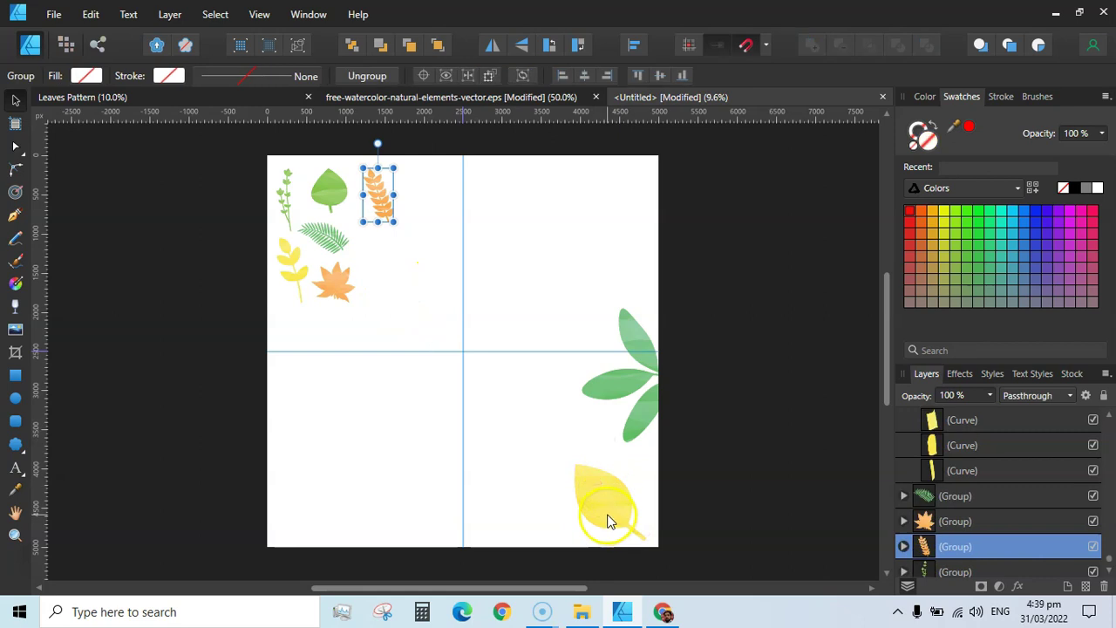
Scale down the large yellow leaf and place it beneath the orange branch, beside the fern
left_click(605, 513)
left_click_drag(600, 499, 397, 272)
left_click_drag(434, 307, 385, 249)
left_click(380, 244)
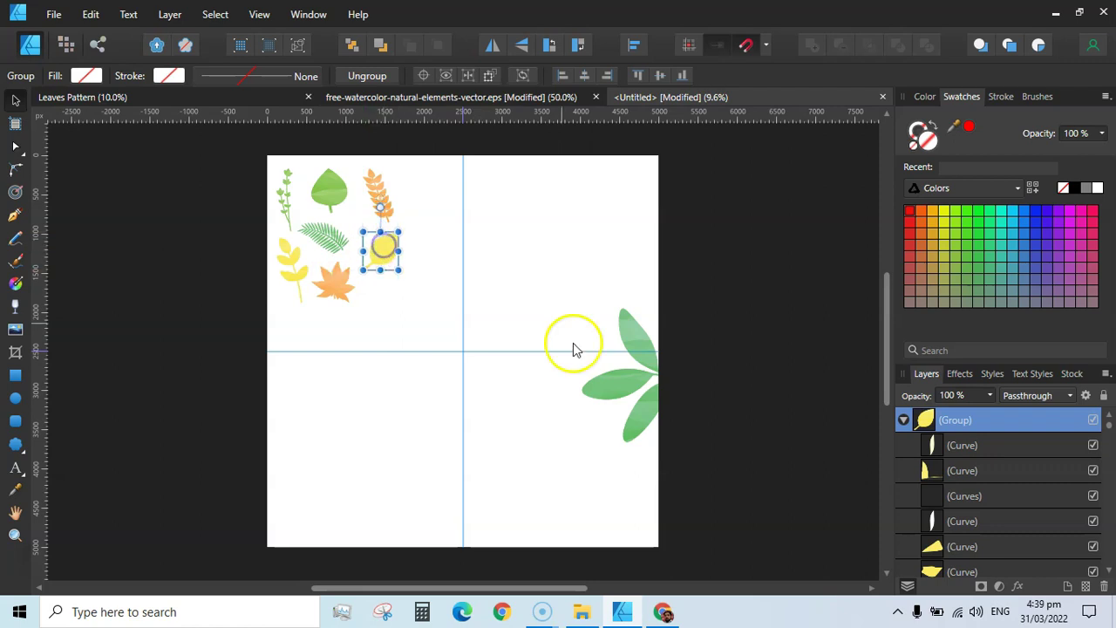
Scale down the green leaf cluster and place it beneath the yellow leaf, above the horizontal guide
left_click_drag(626, 387, 408, 360)
left_click_drag(462, 415, 387, 337)
left_click(392, 258)
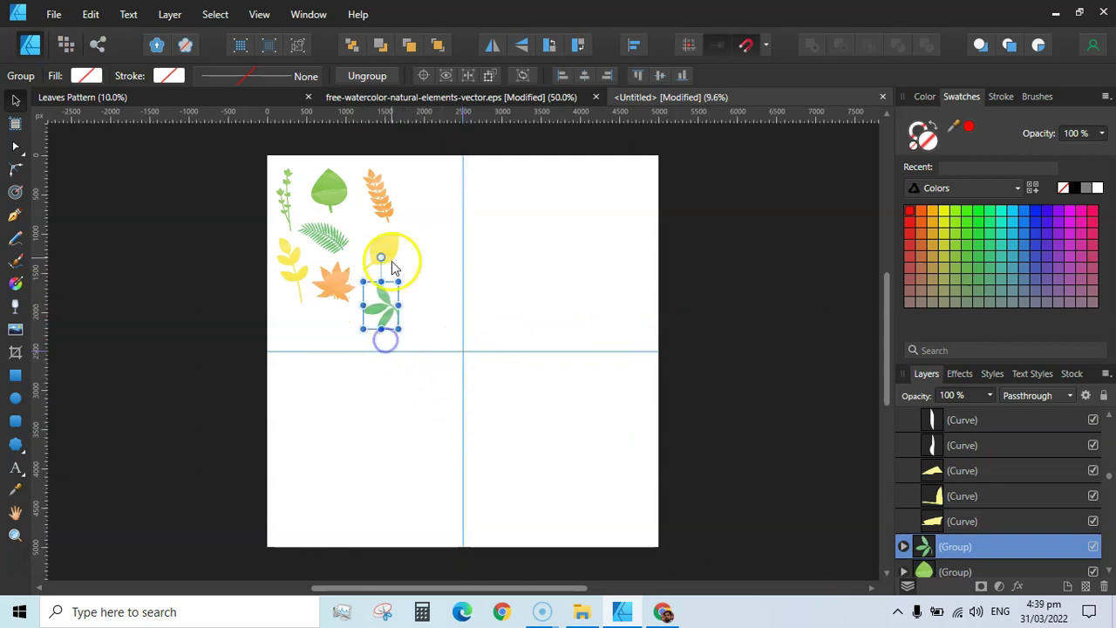
Shrink the orange branch further and move the yellow leaf up and closer to the fern
left_click(375, 183)
left_click_drag(395, 215, 376, 198)
left_click_drag(381, 249, 375, 237)
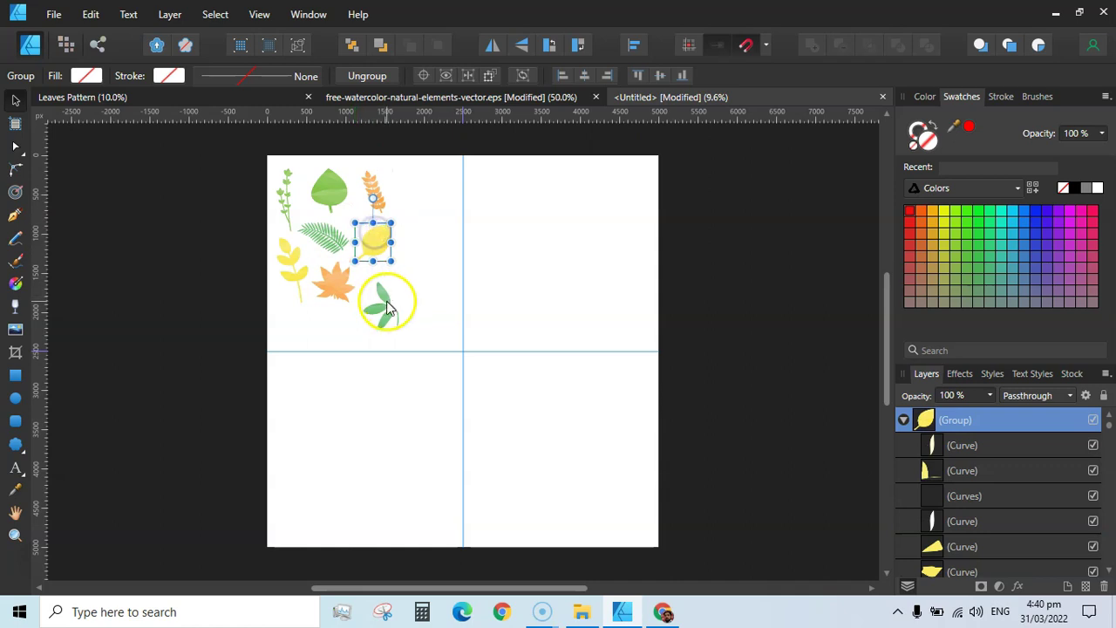
Shrink the green leaf cluster and move it beside the orange maple leaf, right under the yellow leaf
left_click(384, 303)
left_click_drag(382, 278, 382, 288)
left_click(227, 264)
left_click(206, 258)
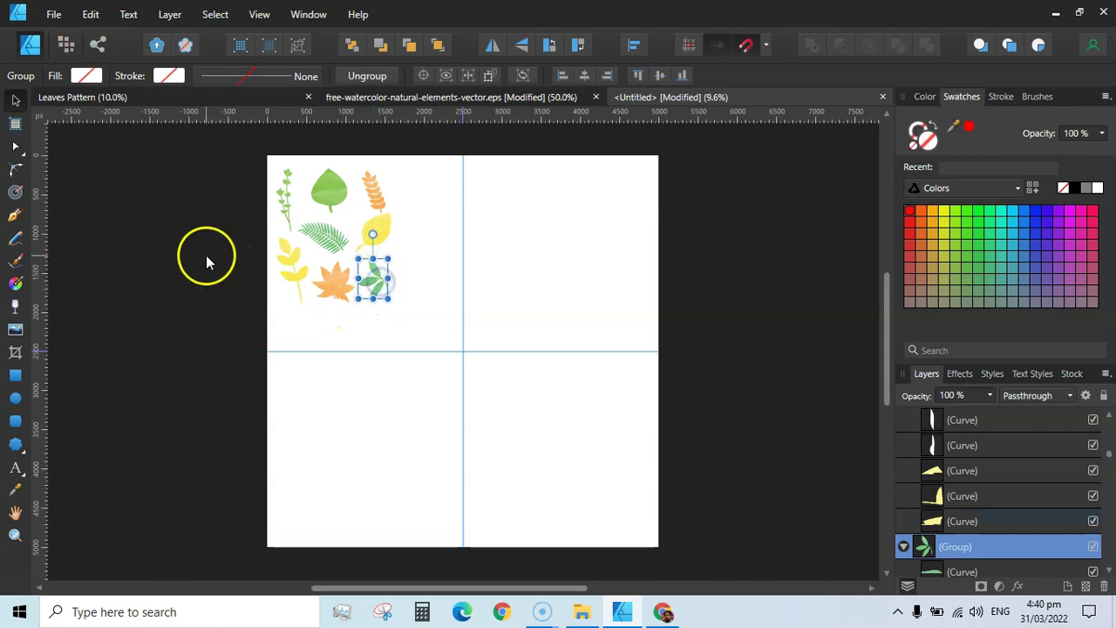
left_click_drag(205, 155, 436, 311)
left_click(378, 201)
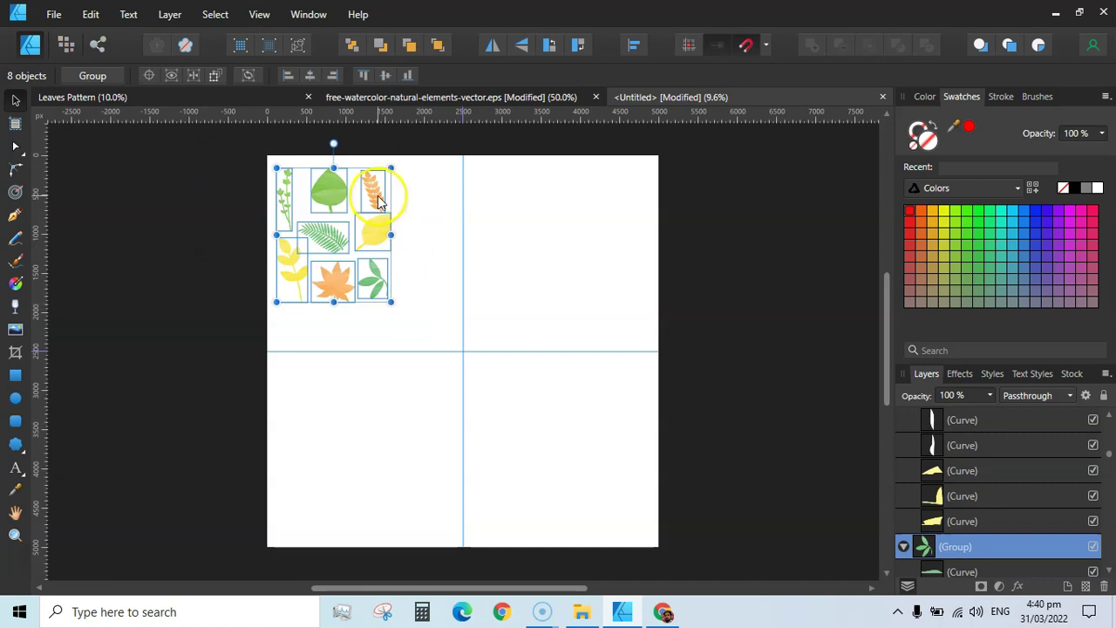
left_click(377, 201)
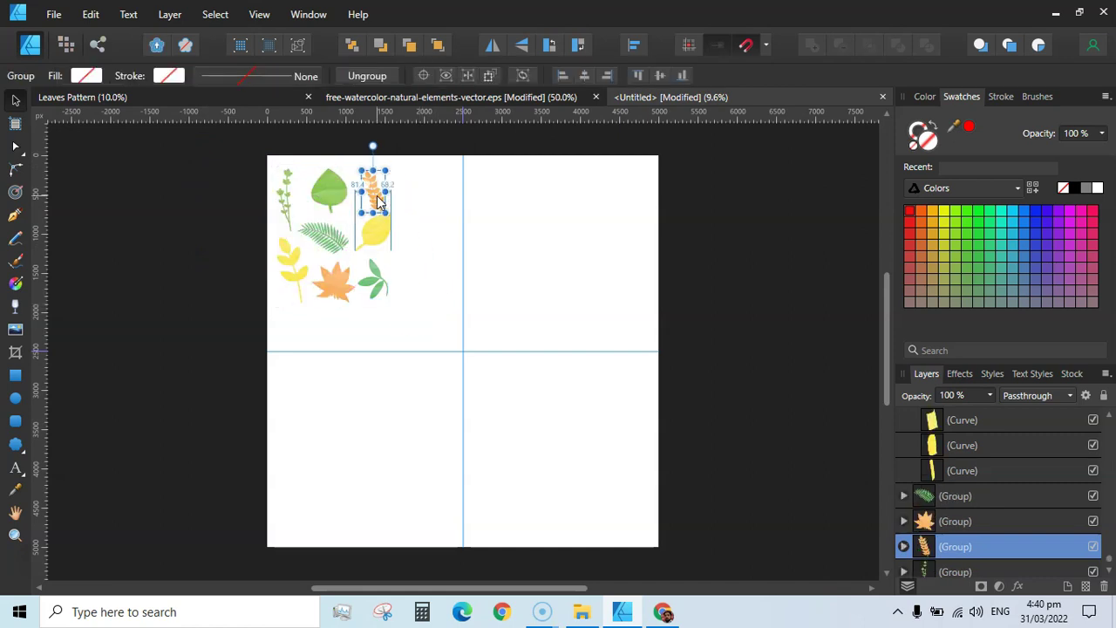
left_click(239, 202)
left_click(248, 127)
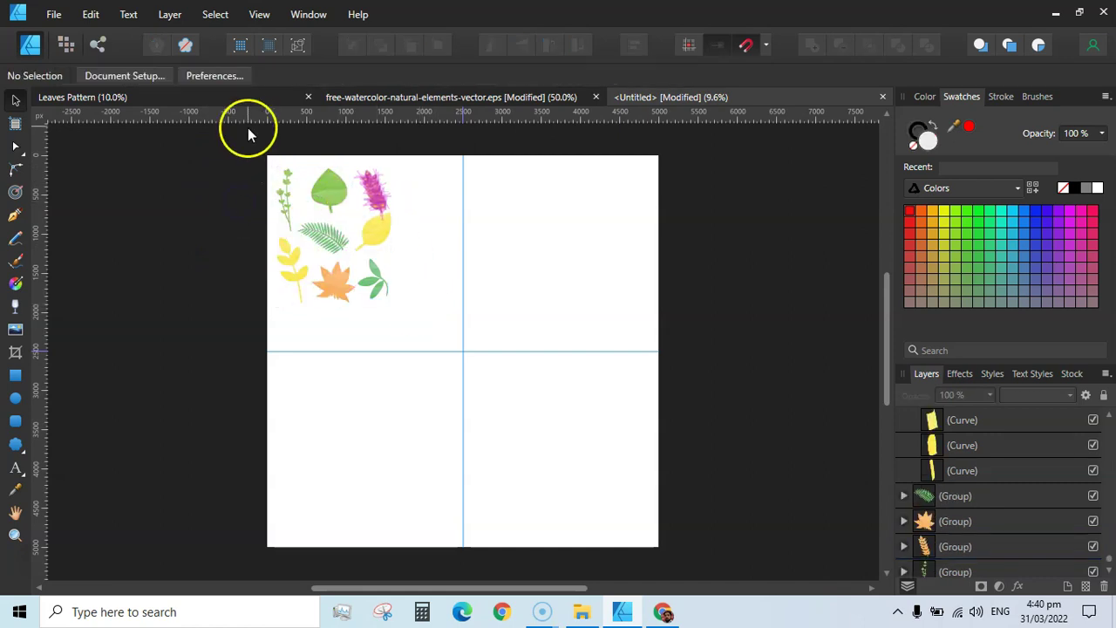
left_click_drag(231, 155, 416, 318)
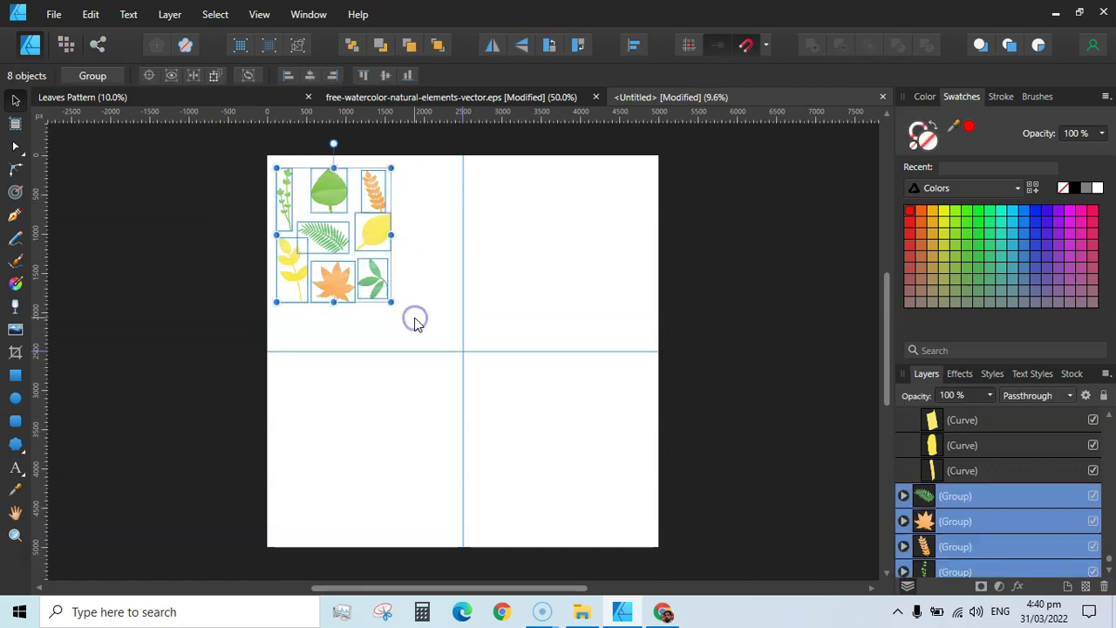
left_click(369, 321)
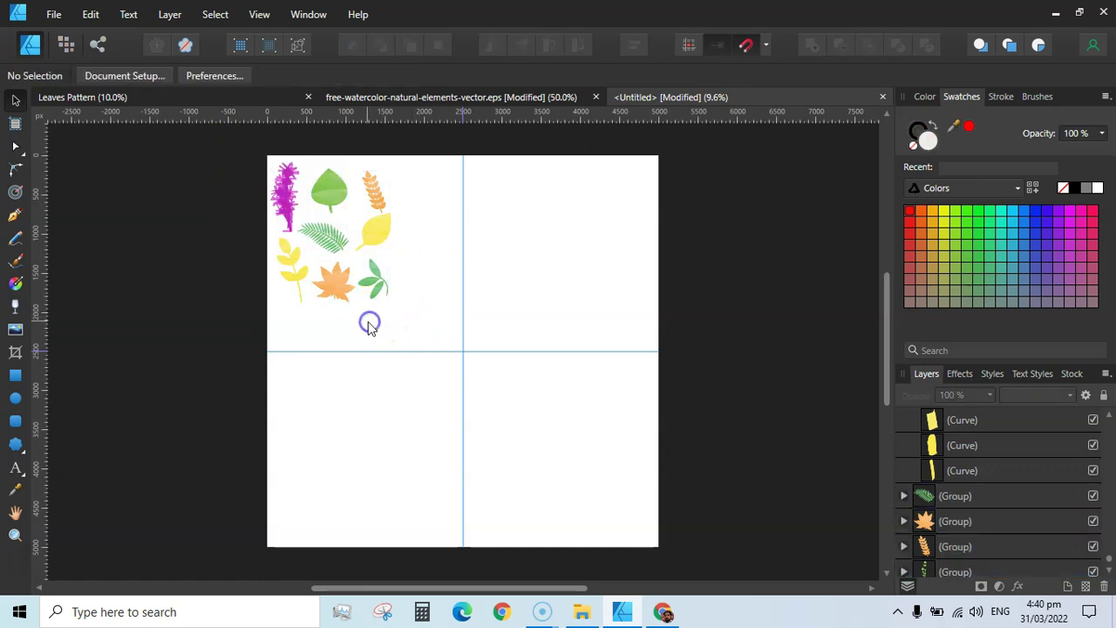
Enlarge the green leaf cluster to about 418 × 560 px, aligning its lower edge with the maple leaf row
left_click(343, 292)
left_click(384, 294)
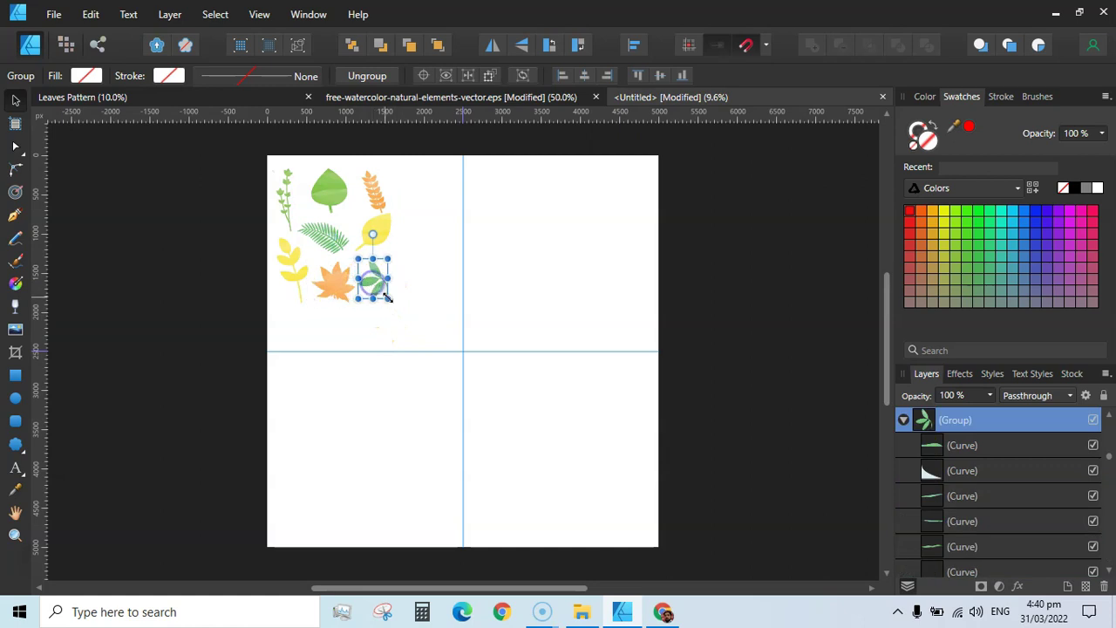
left_click_drag(392, 300, 391, 301)
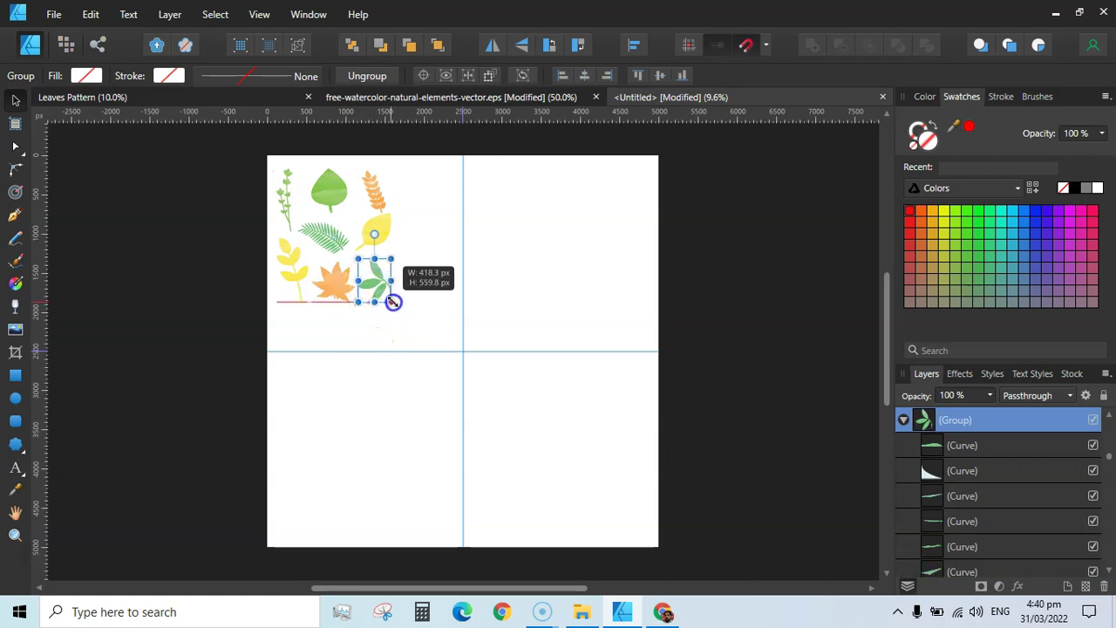
Move all eight leaves flush into the page's upper-left corner and group them
left_click(212, 314)
left_click_drag(236, 155, 429, 320)
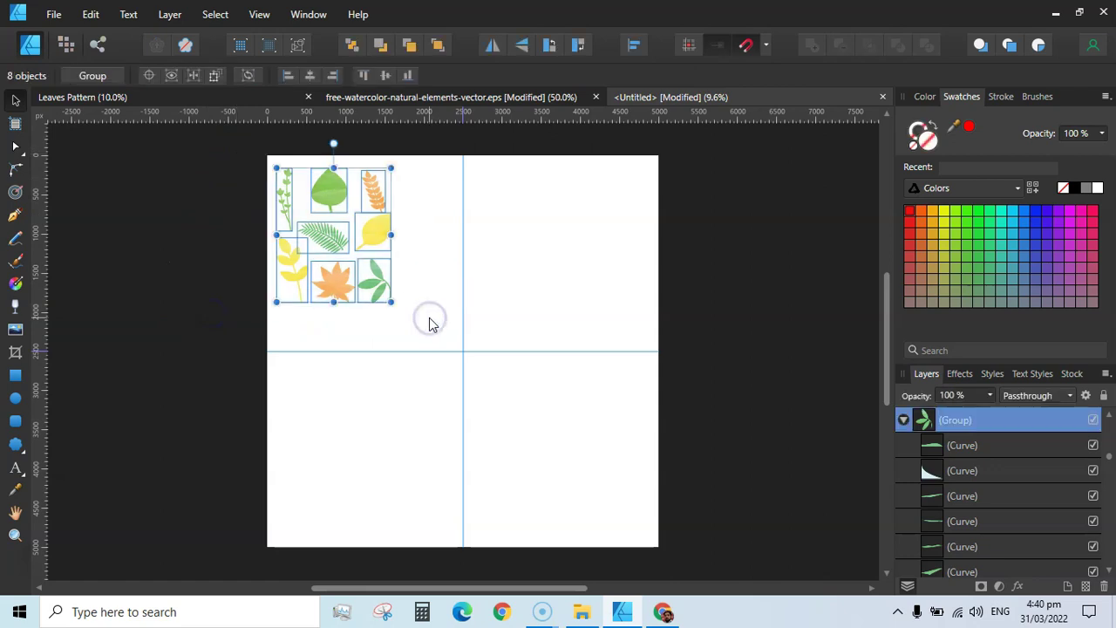
left_click_drag(346, 258, 340, 248)
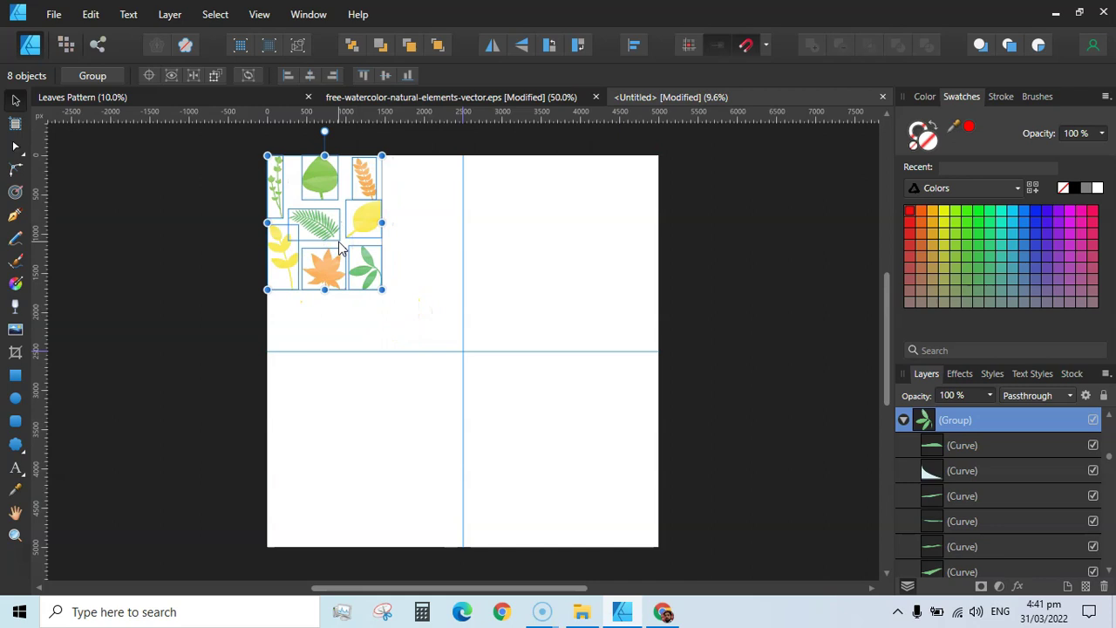
key("ctrl+g")
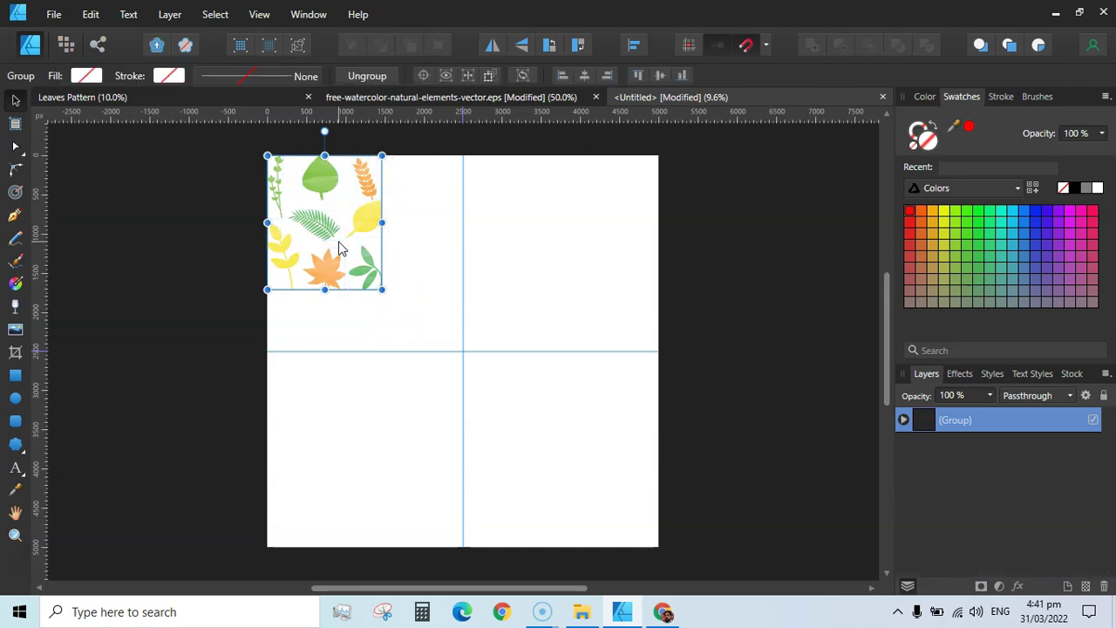
left_click(506, 302)
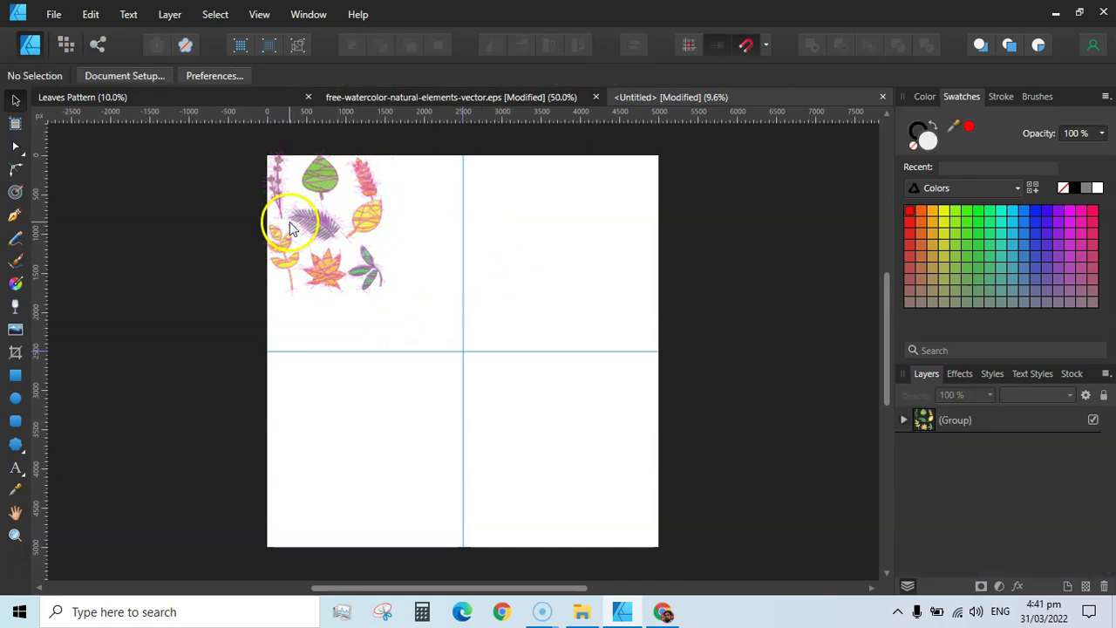
Duplicate the leaves group and place the copy directly to its right with a small gap
left_click(926, 422)
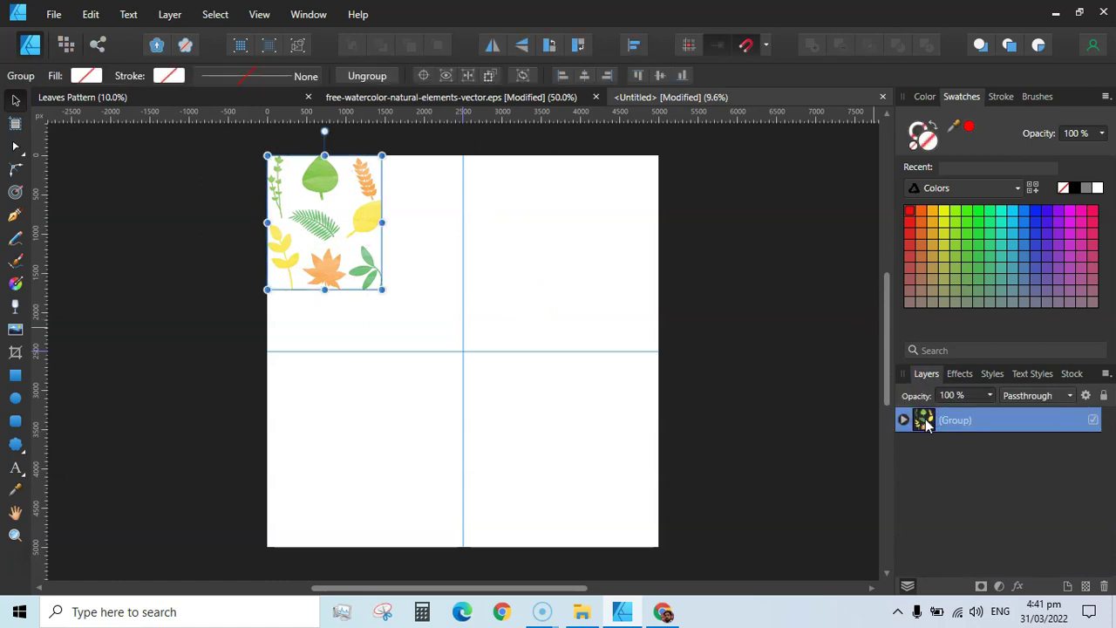
key("ctrl+j")
left_click_drag(331, 232, 450, 232)
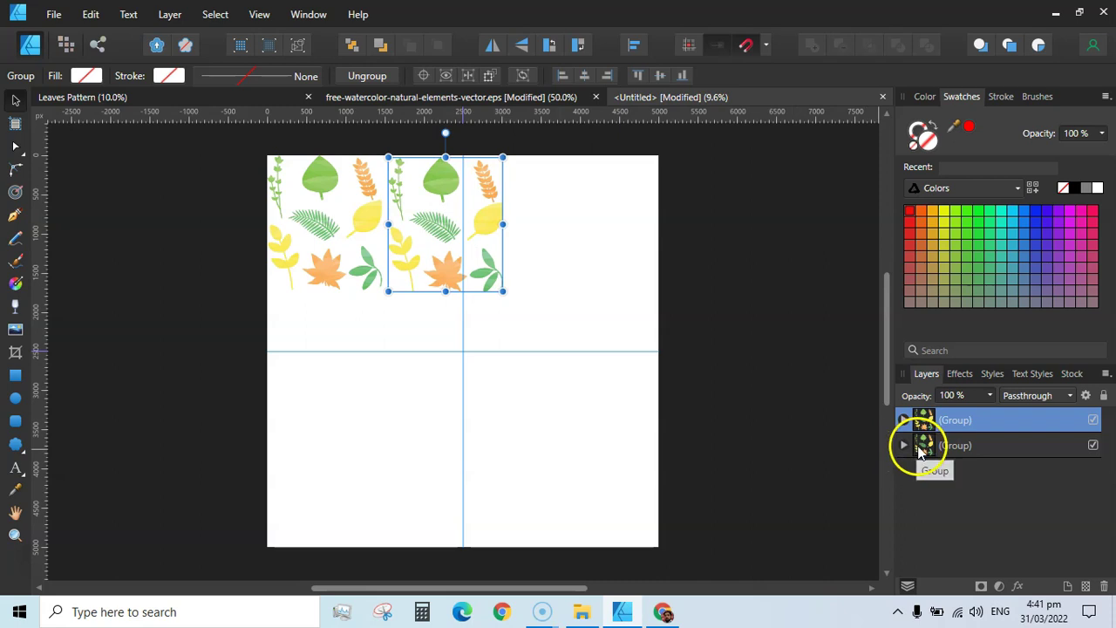
Scale both leaf groups down together so they end at the page's vertical centre guide
left_click(920, 446, "shift")
left_click_drag(499, 290, 453, 277)
left_click(416, 226)
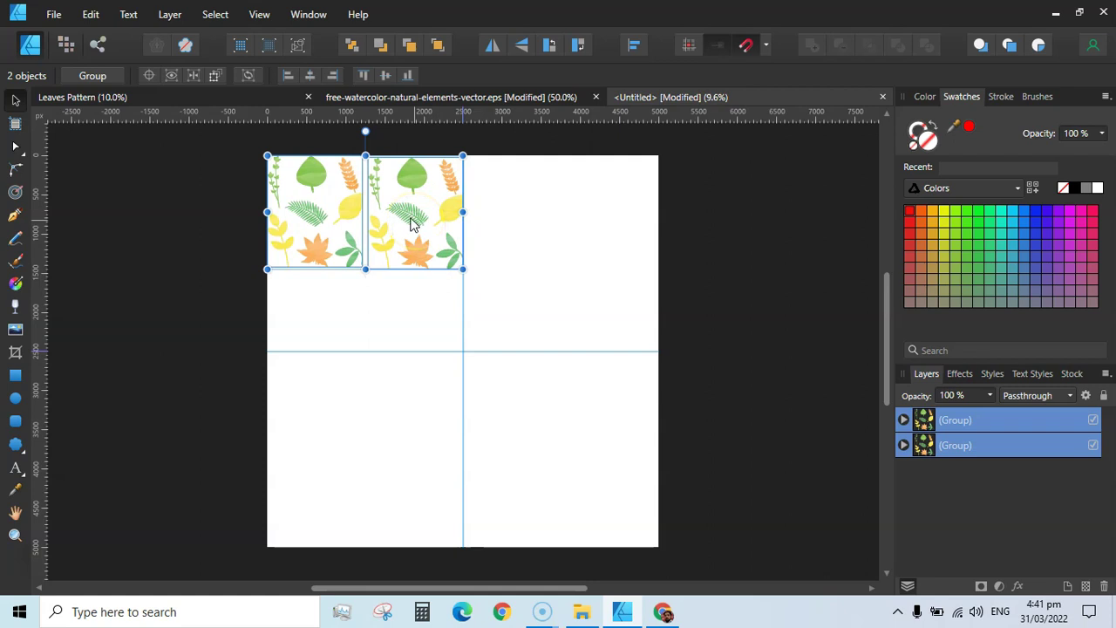
Duplicate the pair of leaf groups and place the copies directly below the originals
key("ctrl+j")
left_click_drag(413, 223, 410, 341)
left_click(105, 275)
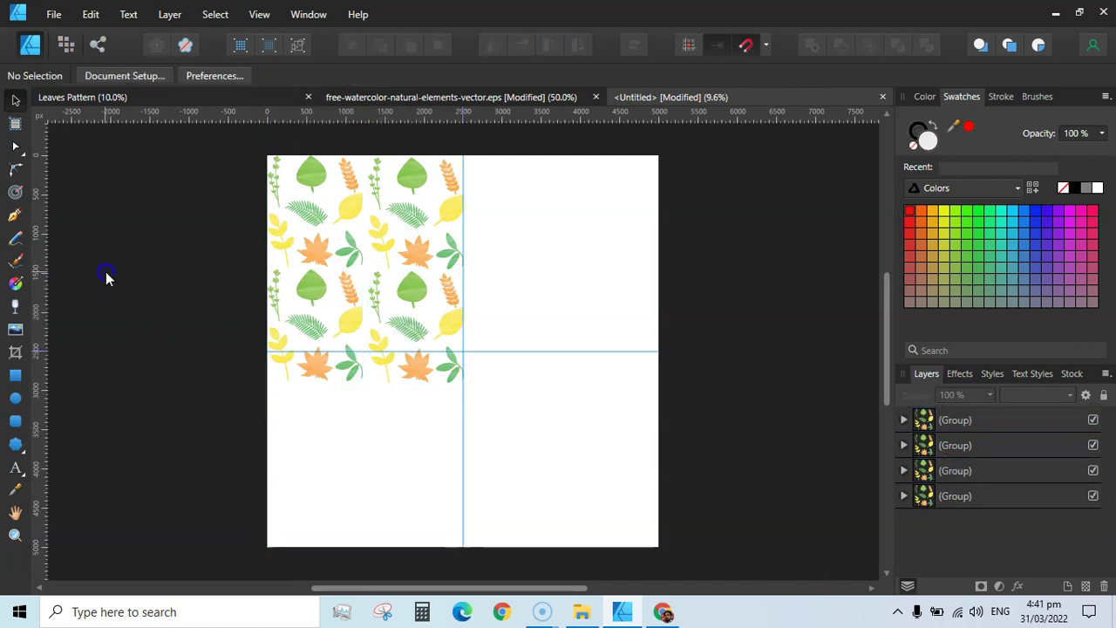
Group the four leaf tiles and place a duplicate of the block beside it on the page's right half
left_click_drag(207, 139, 534, 421)
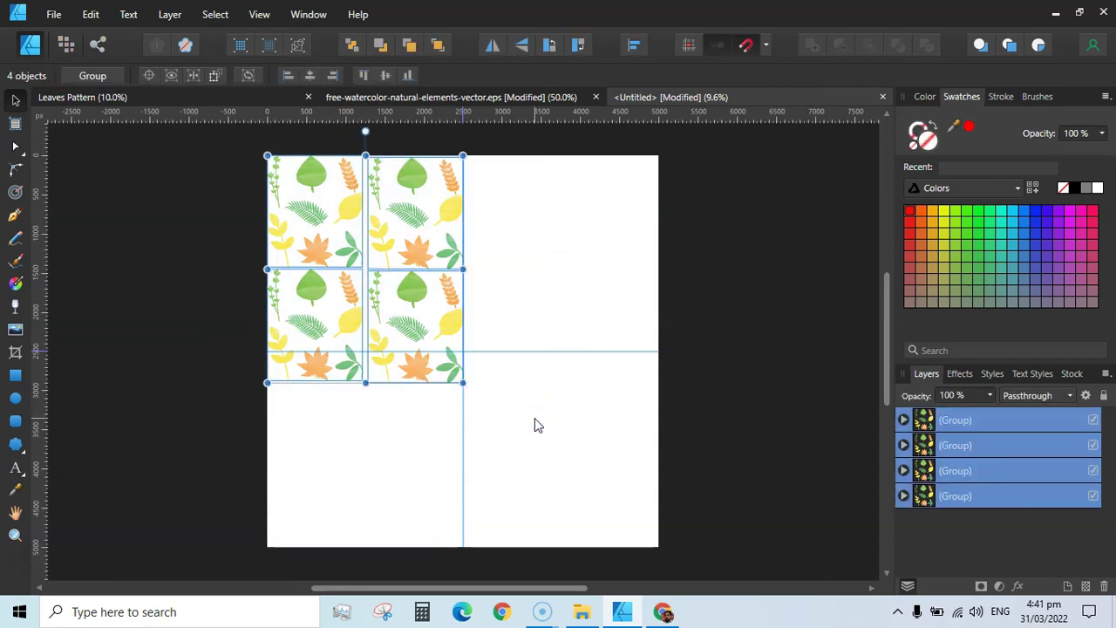
key("ctrl+g")
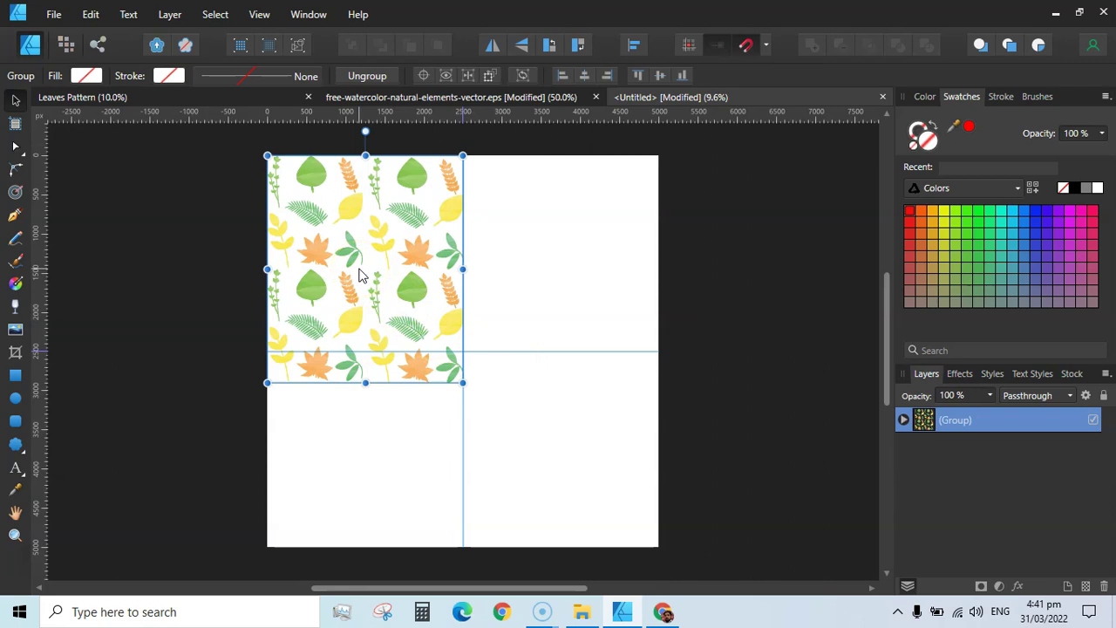
key("ctrl+j")
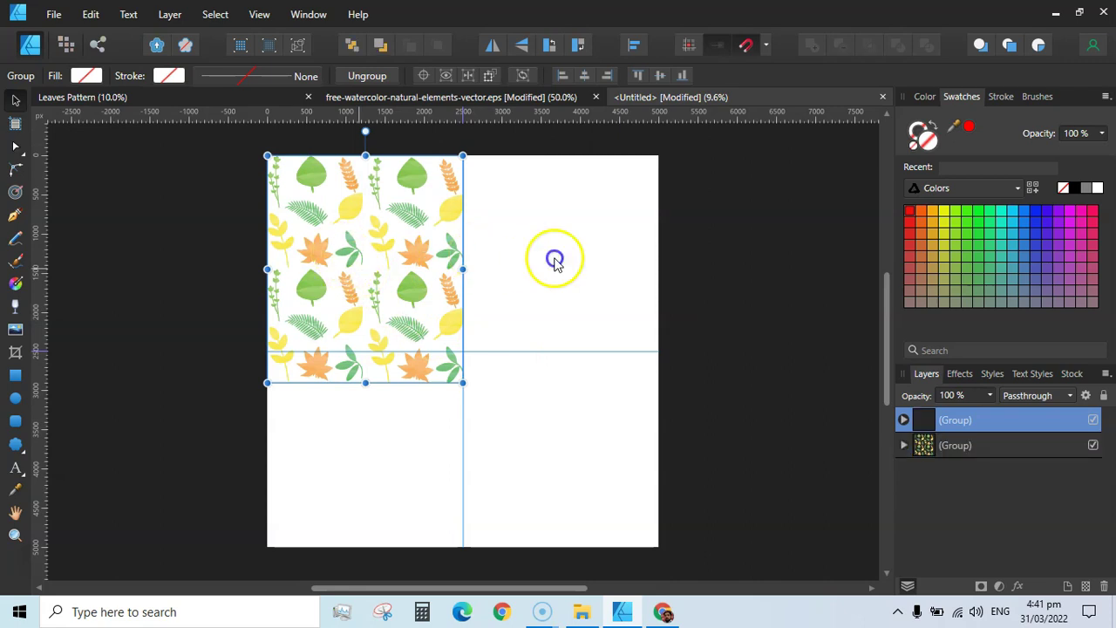
left_click_drag(319, 242, 557, 272)
left_click(727, 371)
left_click(716, 341)
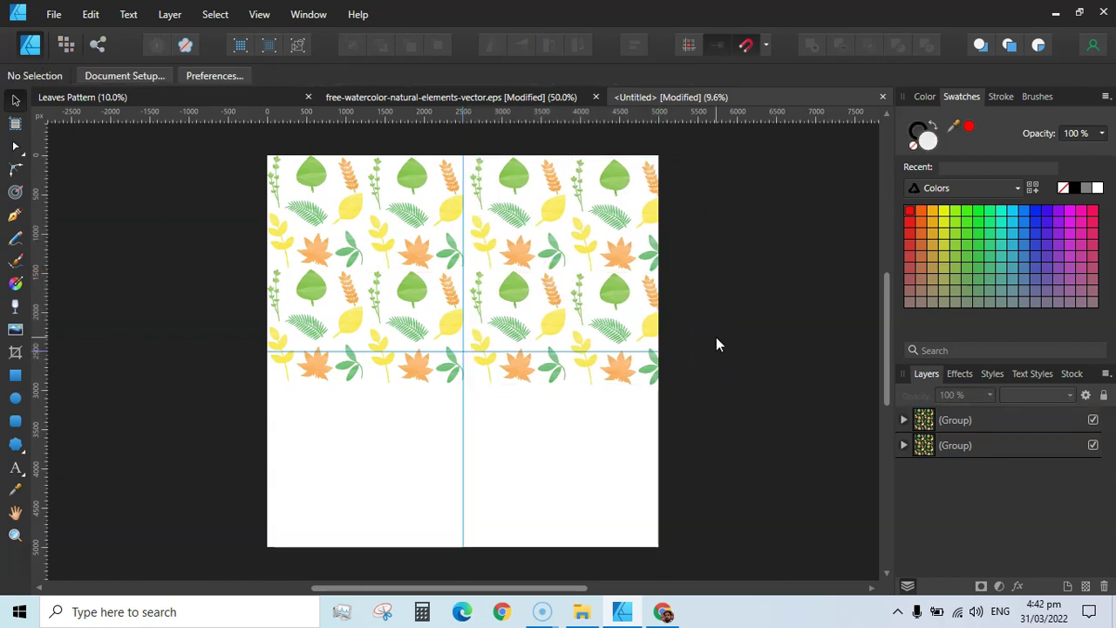
Scale both leaf blocks down together to fit the page's full width and group them
key("ctrl+a")
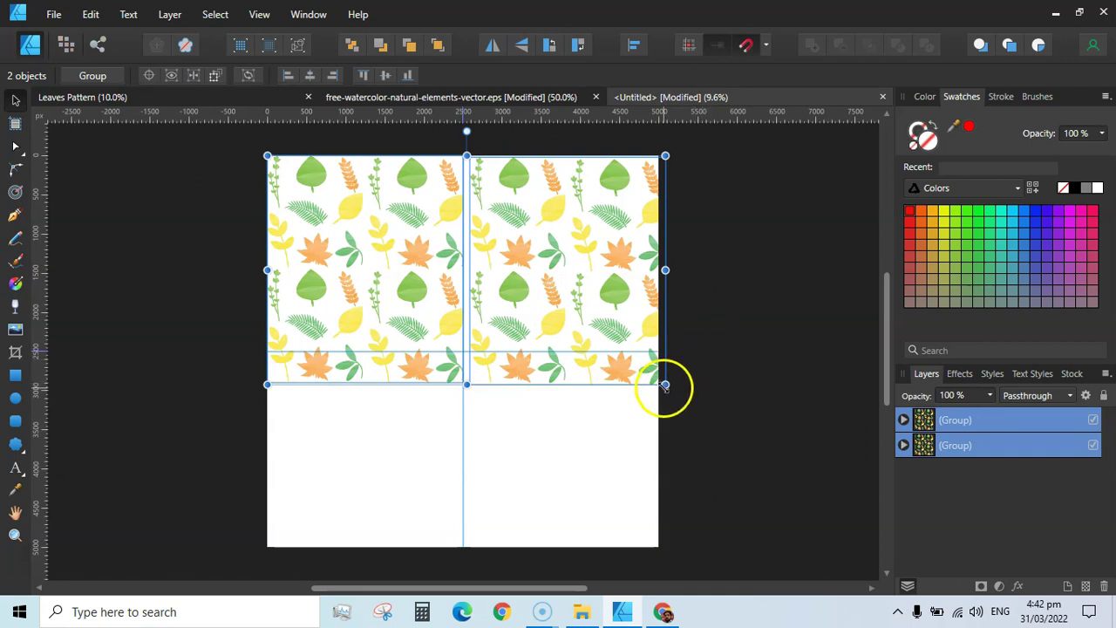
left_click_drag(665, 387, 658, 382)
left_click(763, 437)
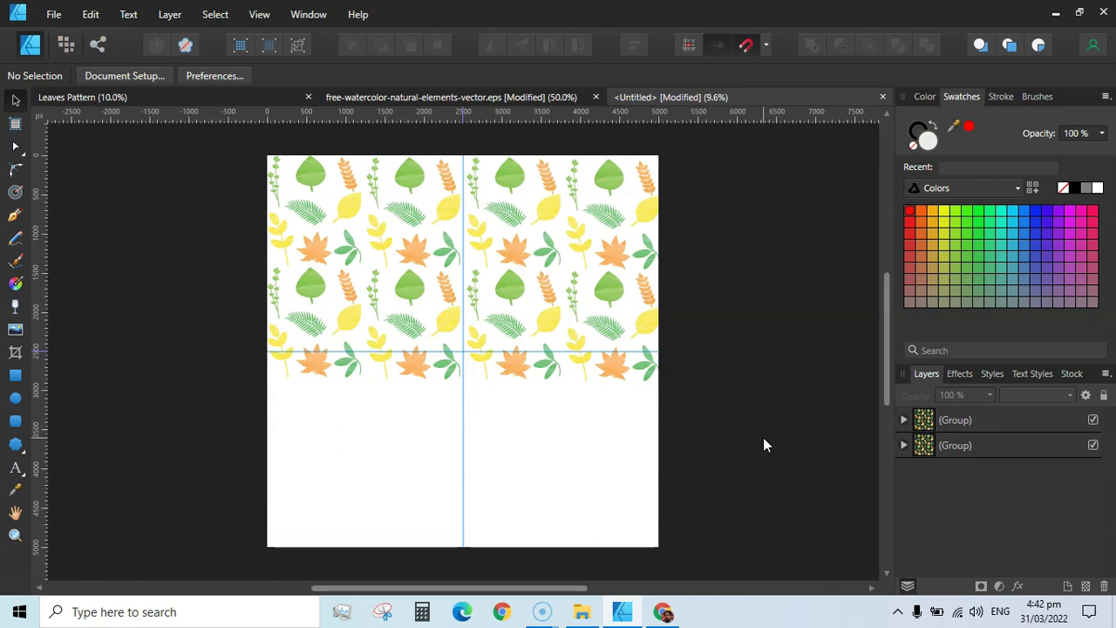
key("ctrl+a")
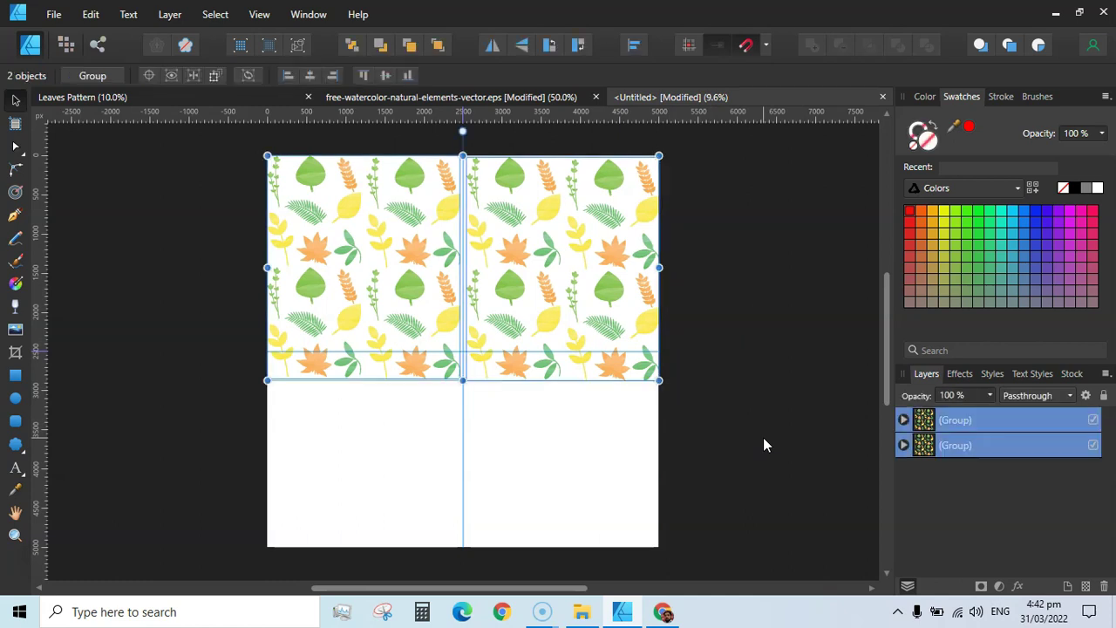
key("ctrl+g")
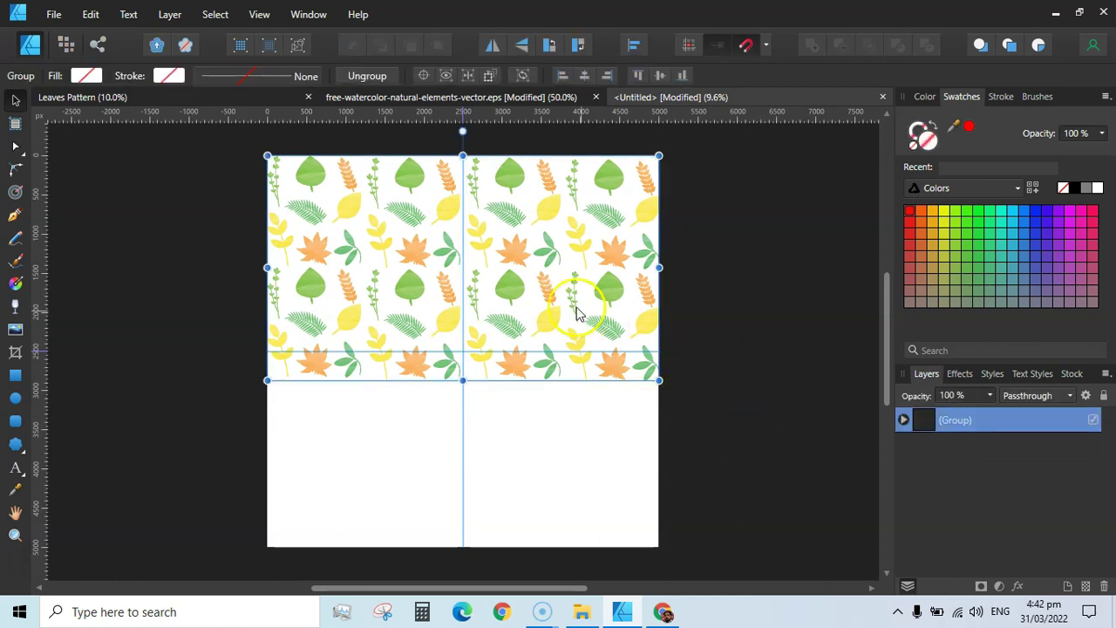
Duplicate the full-width leaf group and place the copy directly below the original to fill the rest of the page
left_click(513, 253)
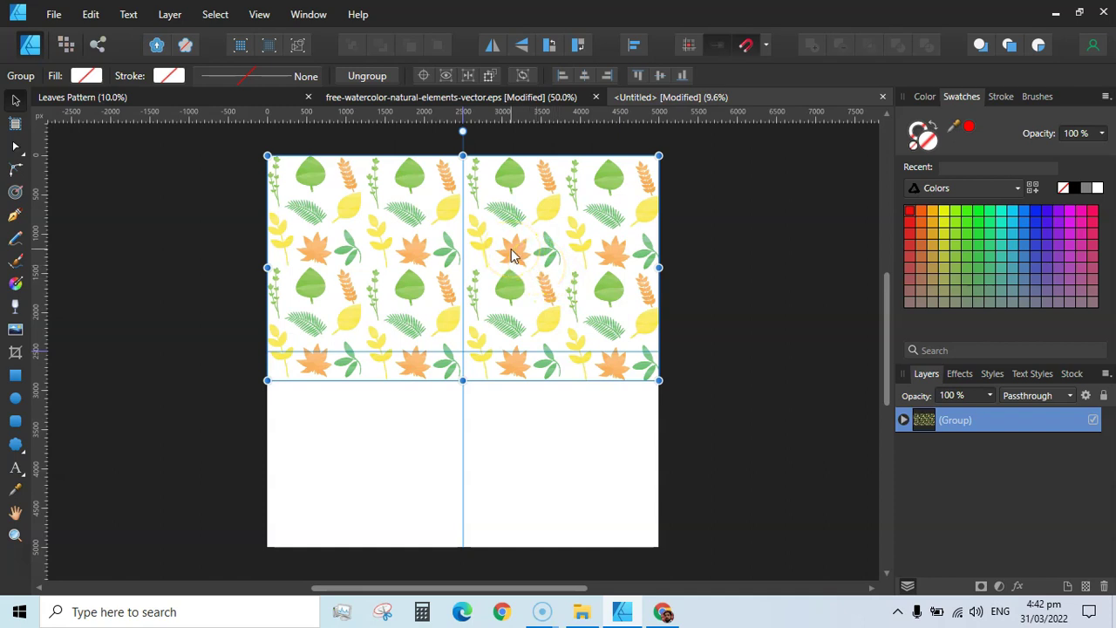
key("ctrl+j")
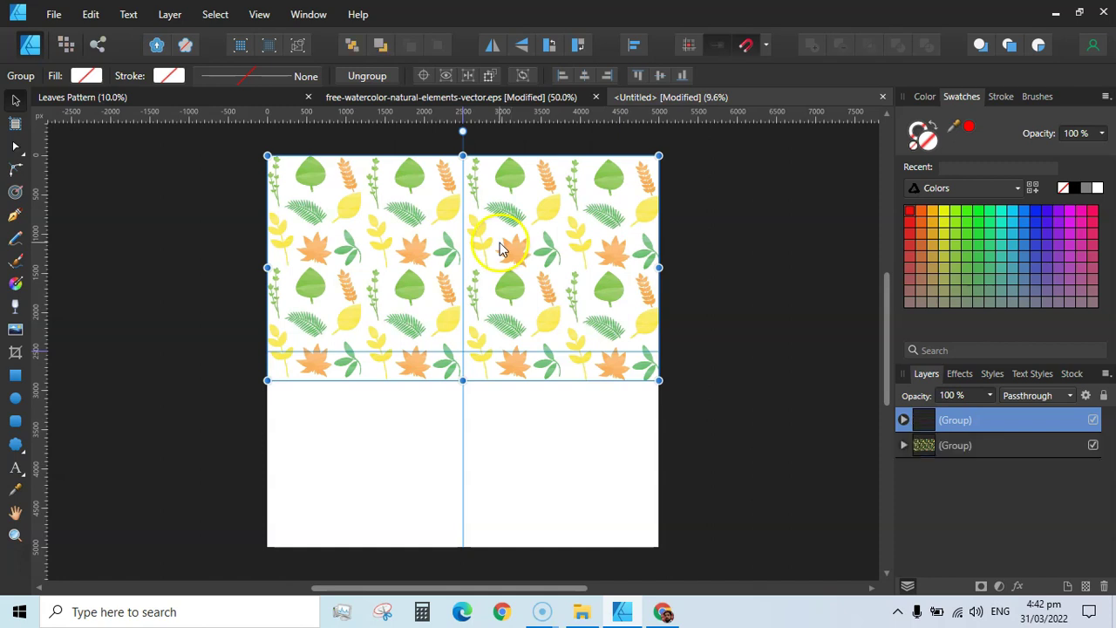
left_click_drag(499, 248, 582, 425)
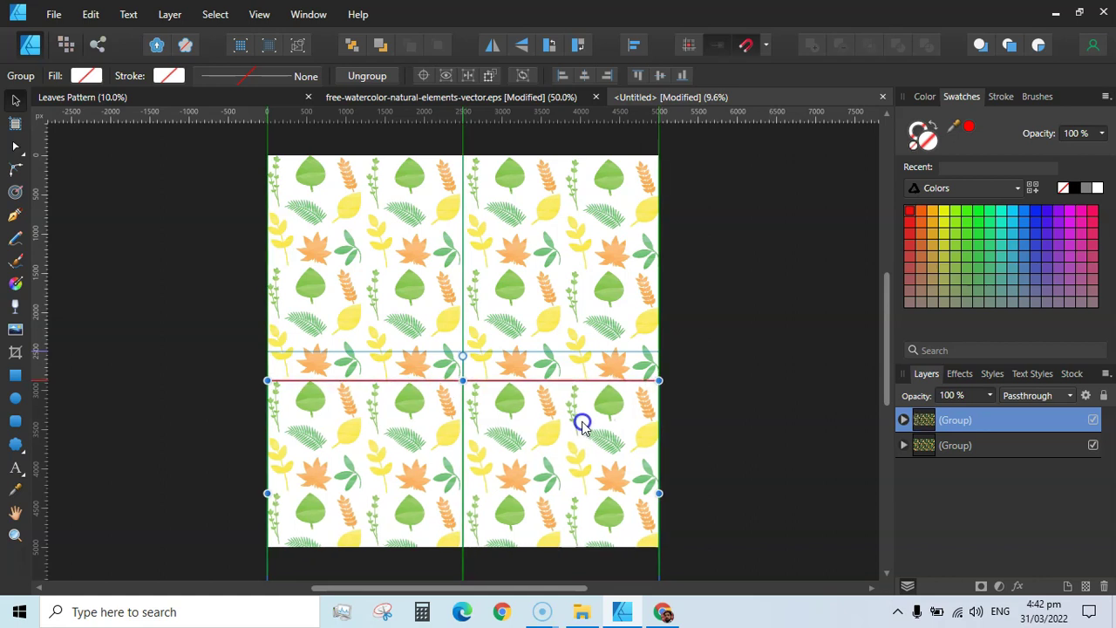
left_click(682, 375)
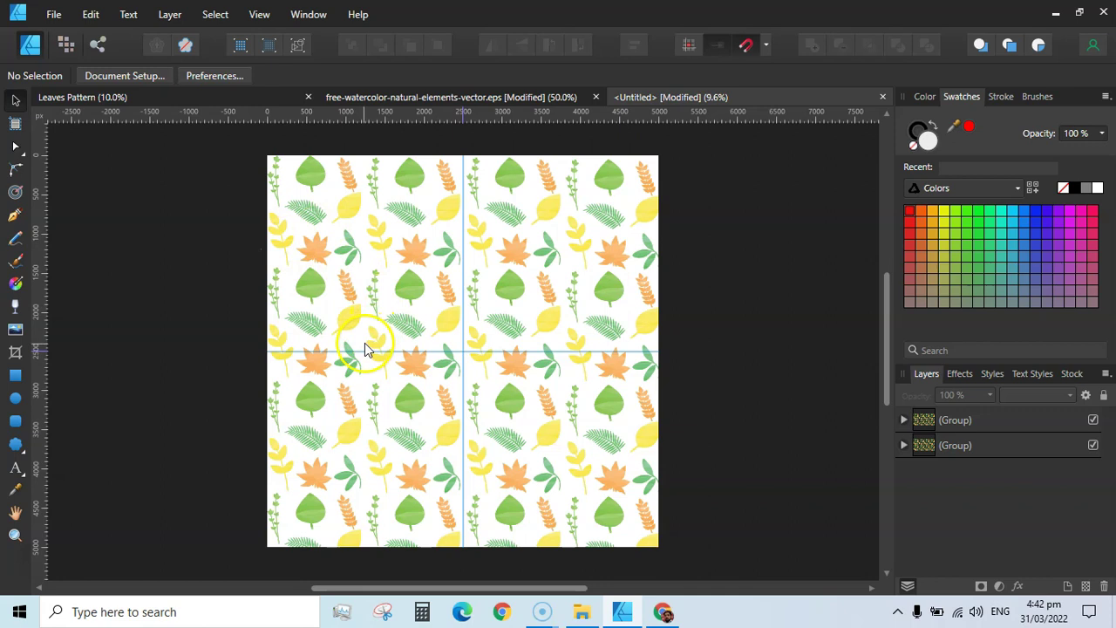
Remove the horizontal and vertical centre guides from the page
left_click_drag(365, 350, 354, 101)
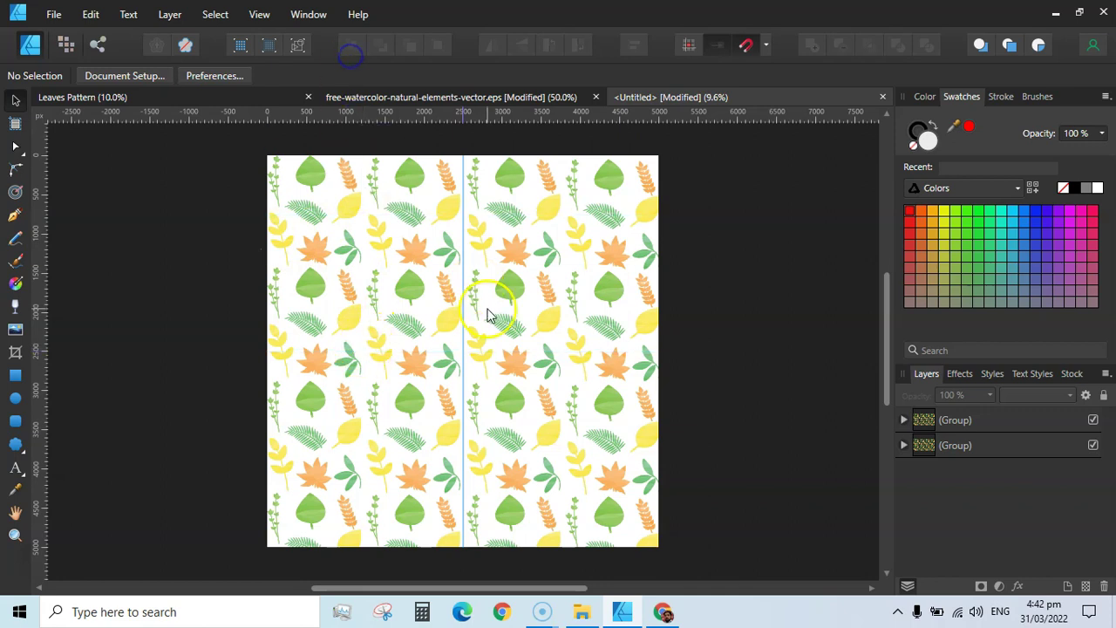
left_click_drag(453, 281, 872, 288)
left_click(698, 414)
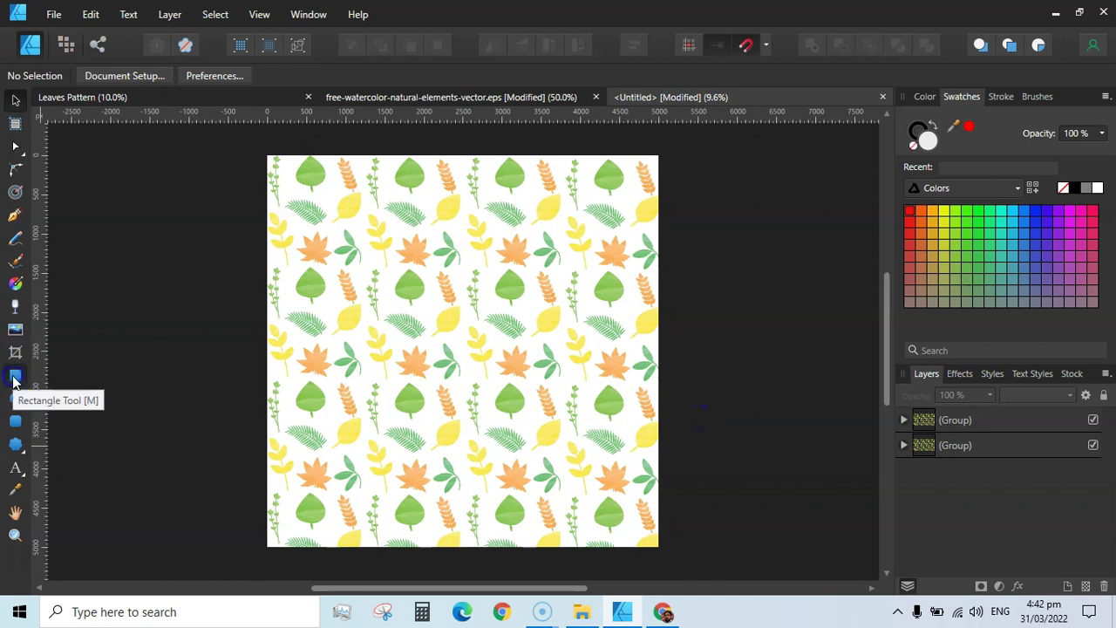
Draw a rectangle over the whole page and fit its four sides to the page edges
key("m")
left_click_drag(247, 143, 679, 549)
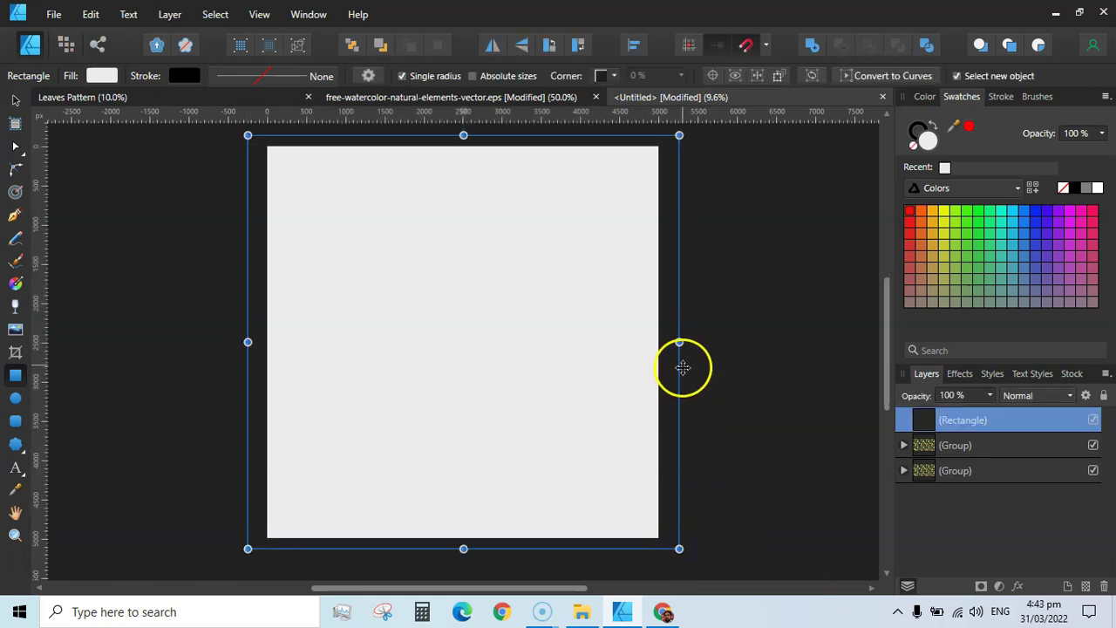
left_click_drag(679, 341, 658, 342)
left_click_drag(247, 343, 267, 345)
left_click_drag(464, 548, 463, 538)
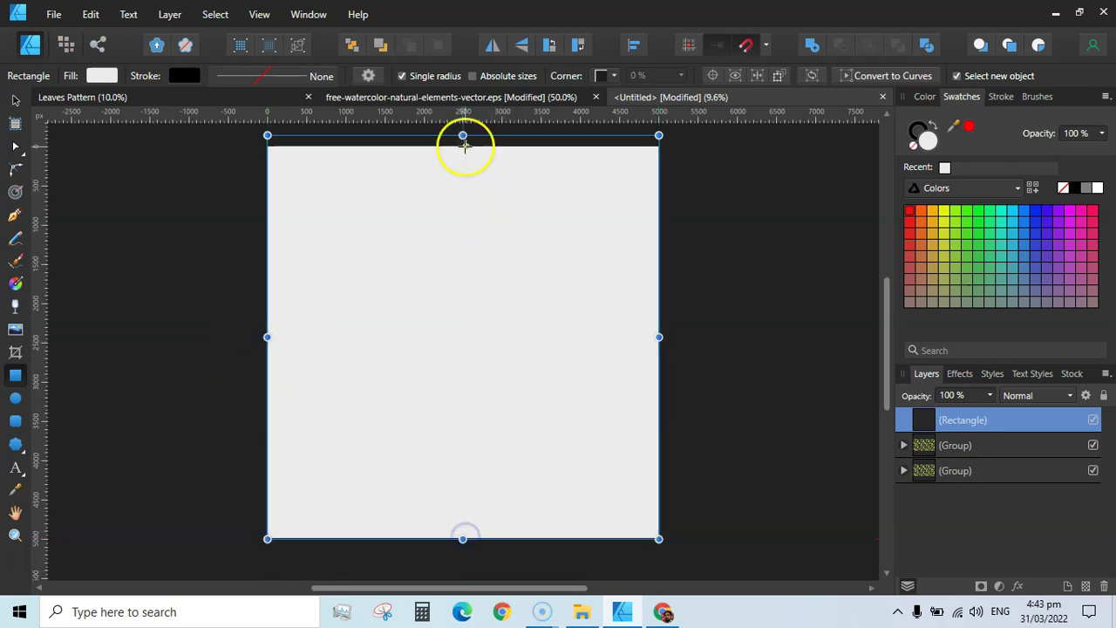
left_click_drag(463, 142, 464, 148)
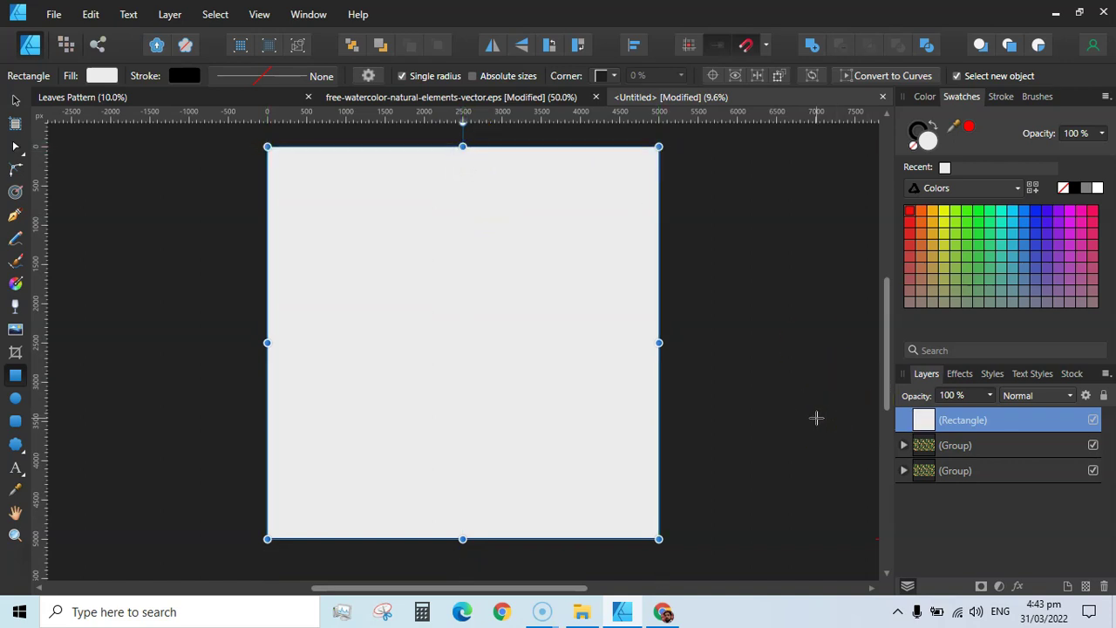
Send the rectangle behind both leaf groups and fill it with black
key("ctrl+shift+bracketleft")
left_click(928, 464)
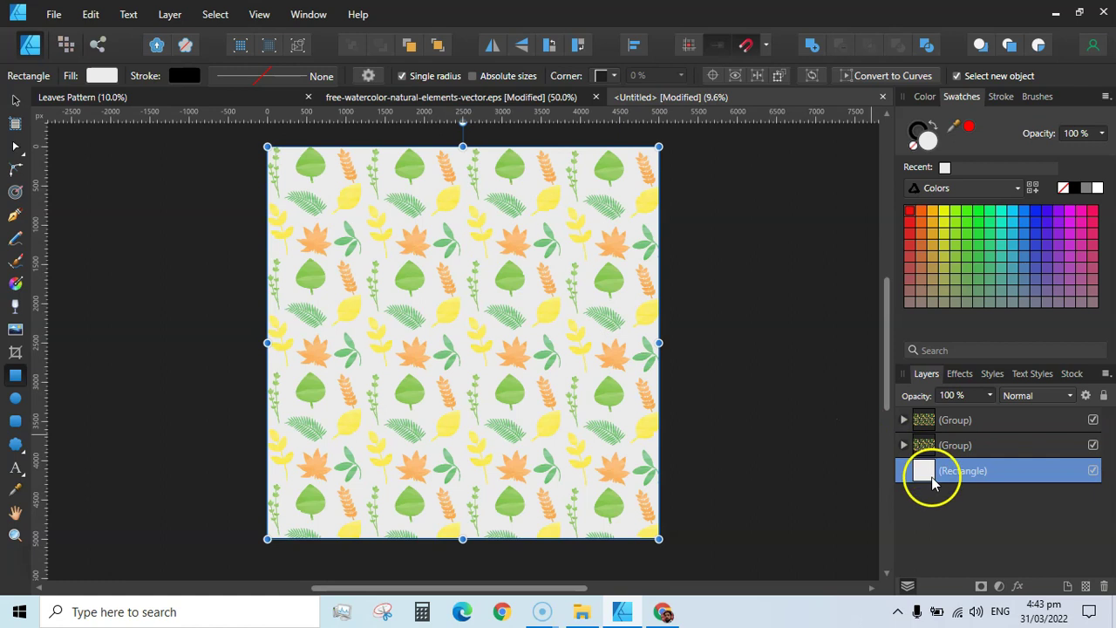
left_click(925, 137)
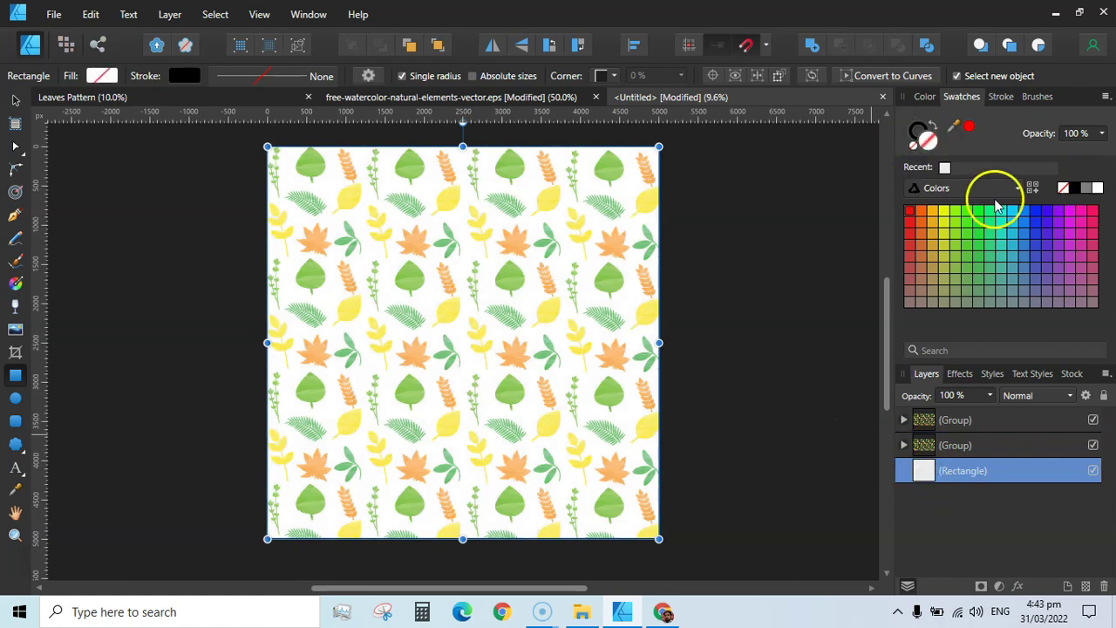
left_click(1076, 189)
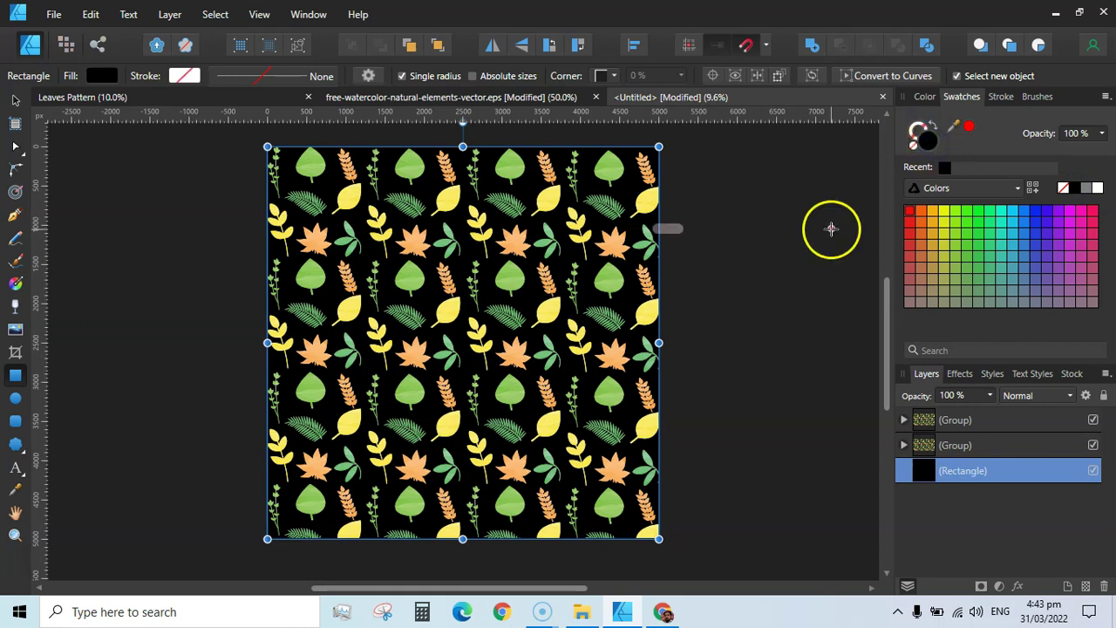
left_click(830, 229)
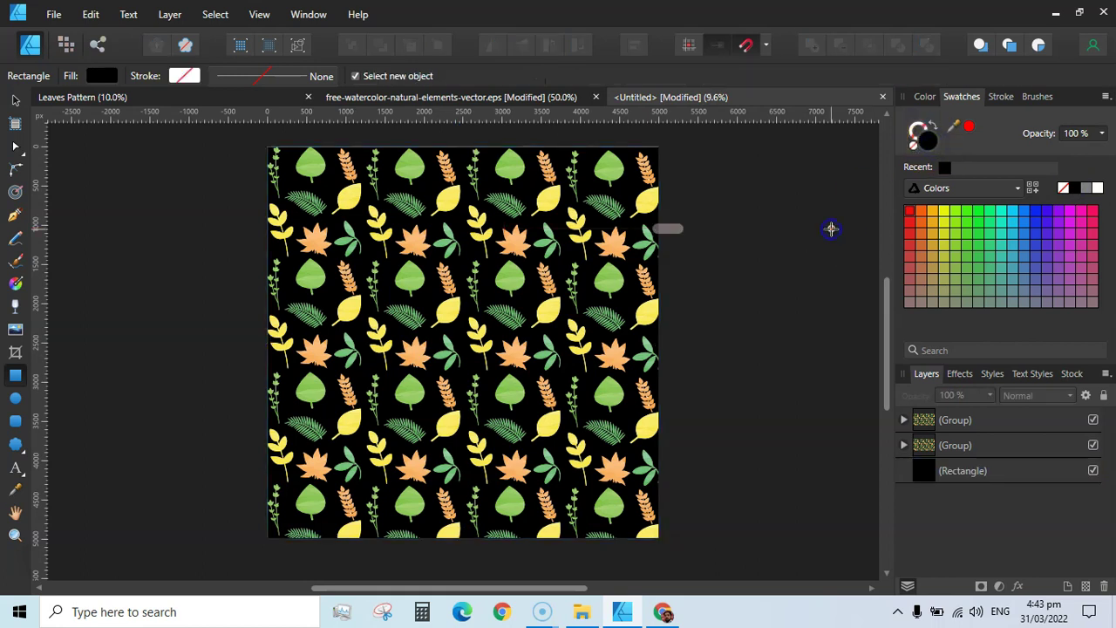
Try yellow-green and light blue fills on the background rectangle and return it to black
left_click(917, 474)
left_click(946, 248)
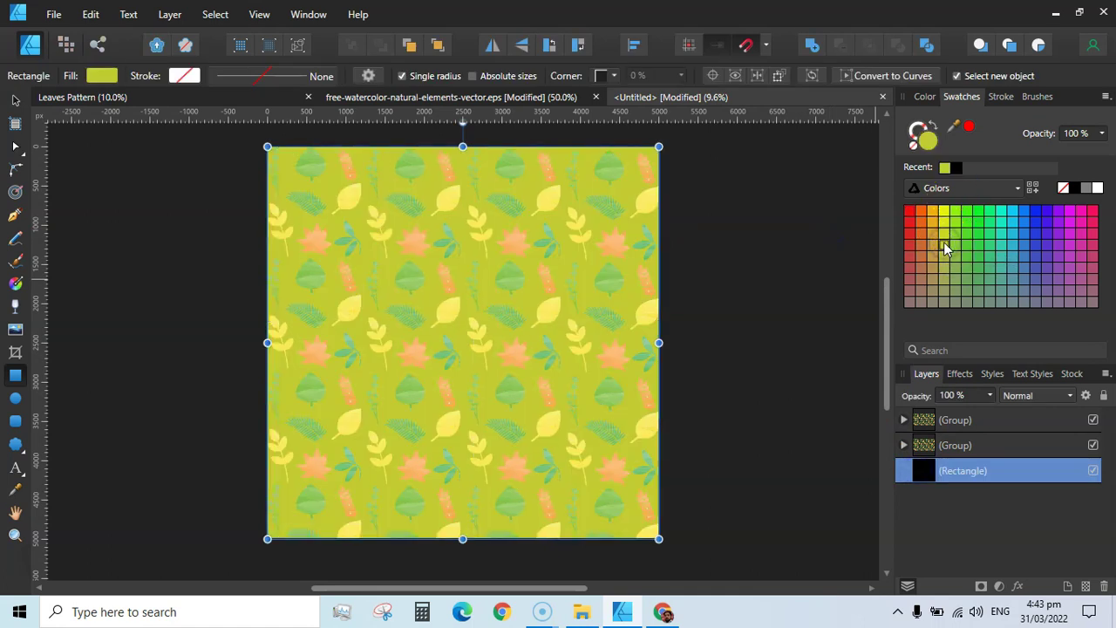
left_click(1015, 228)
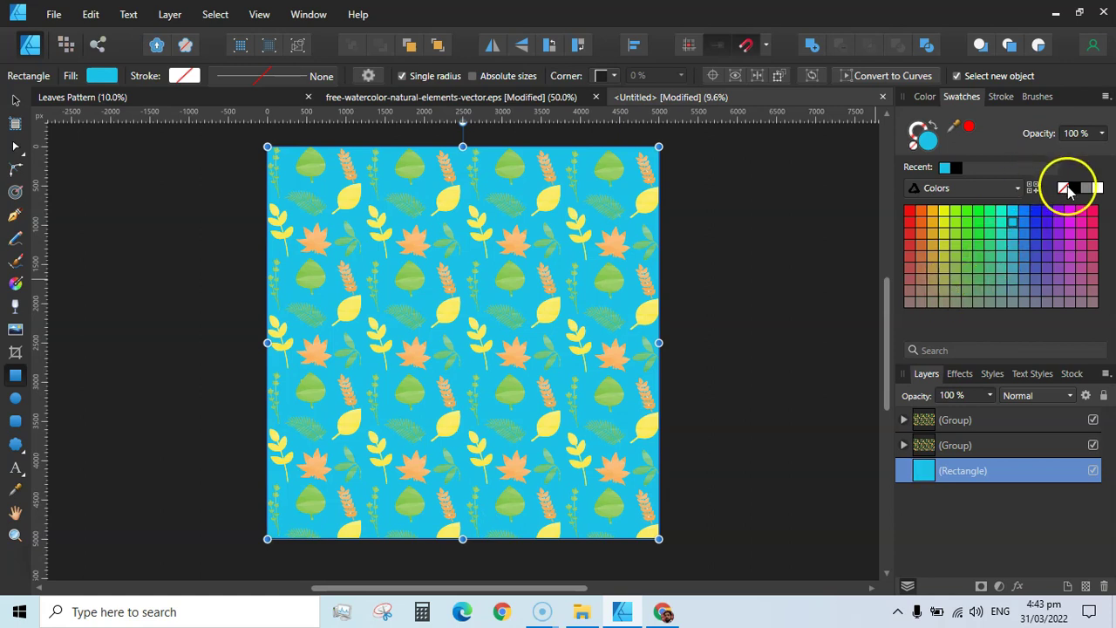
left_click(1074, 188)
left_click(817, 275)
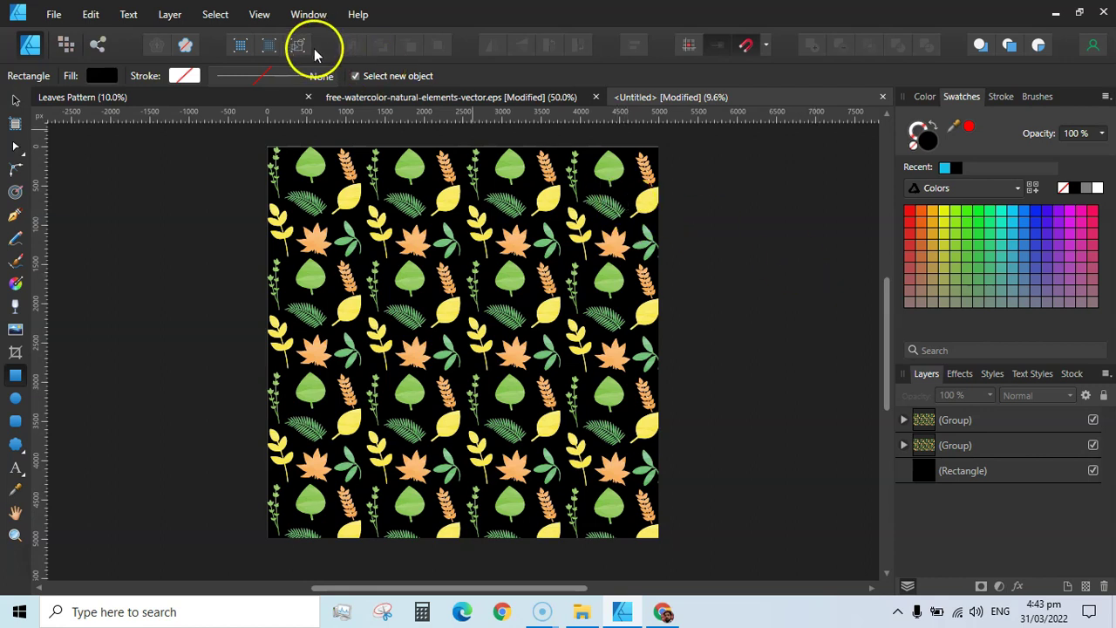
Review the Leaves Pattern document and the source watercolor vector, and return to the untitled pattern document
left_click(267, 101)
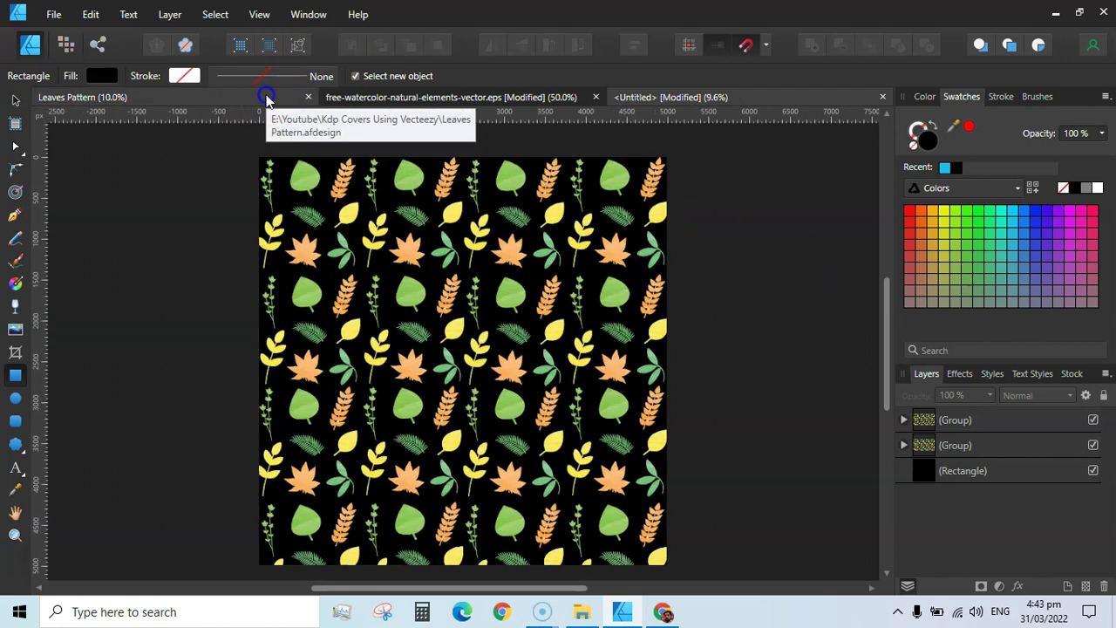
left_click(434, 99)
key("ctrl+a")
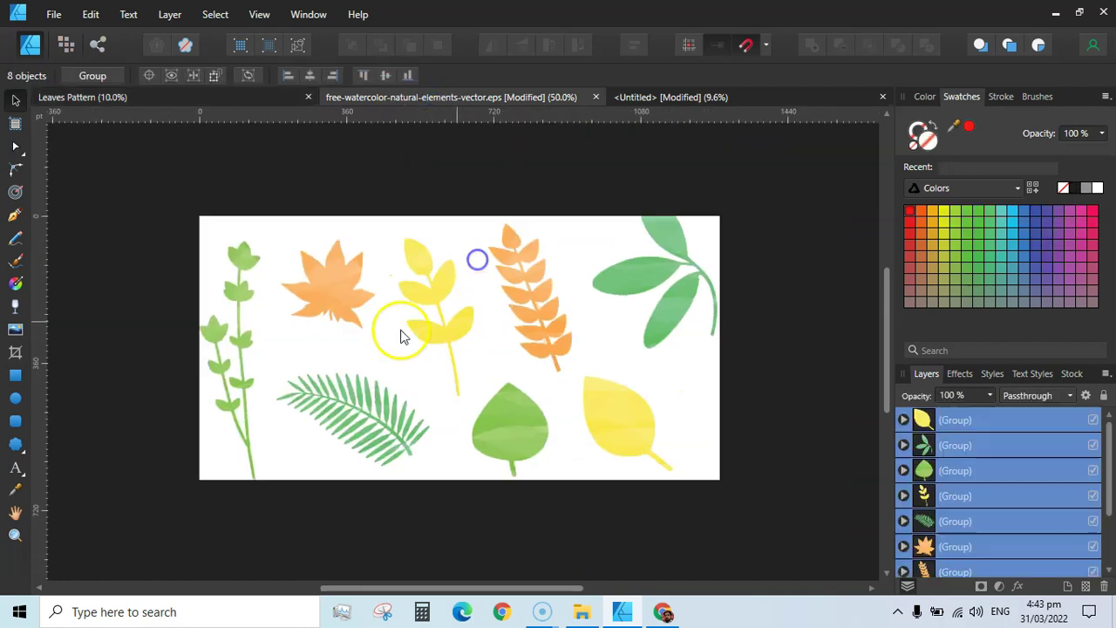
left_click(658, 101)
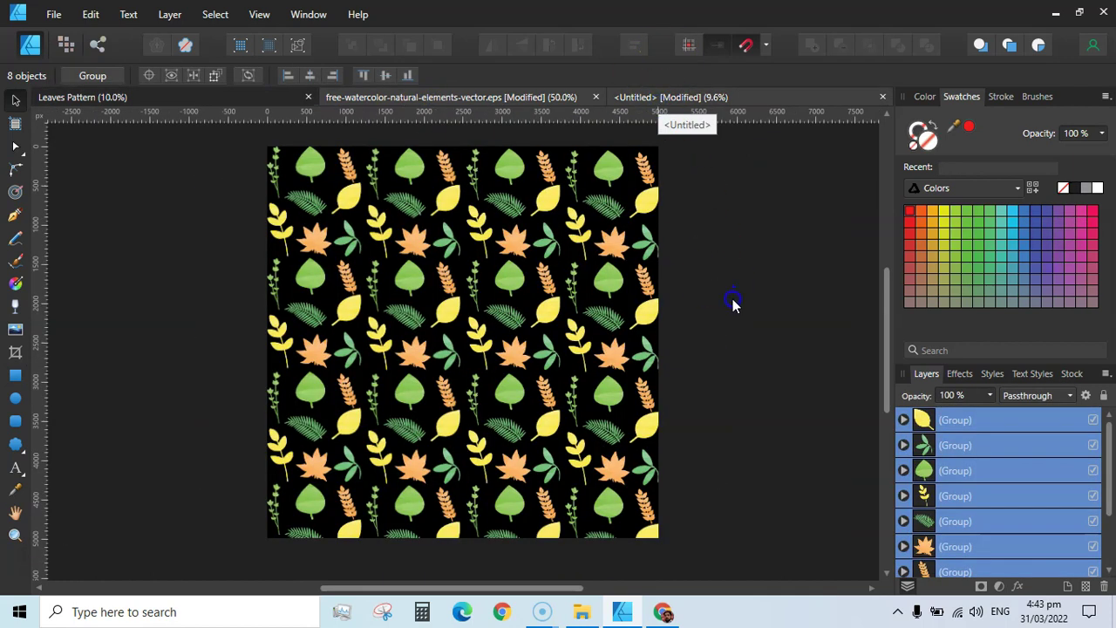
key("m")
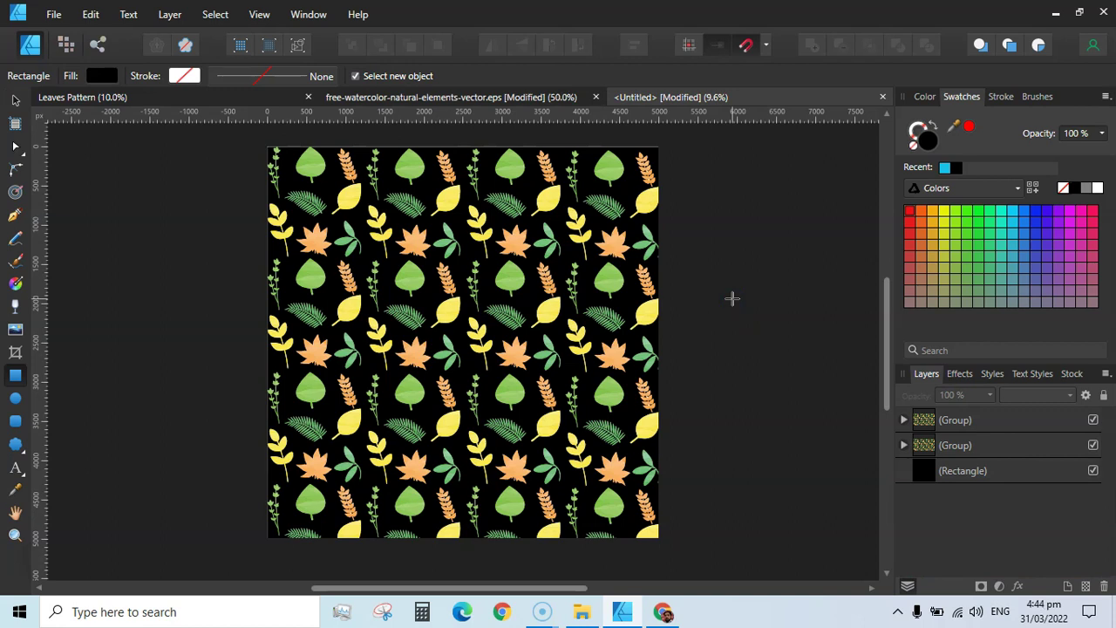
Export the whole pattern as a 5000 px best-quality JPEG named Leaved Pattern New in the Kdp Covers Using Vecteezy folder
left_click(55, 19)
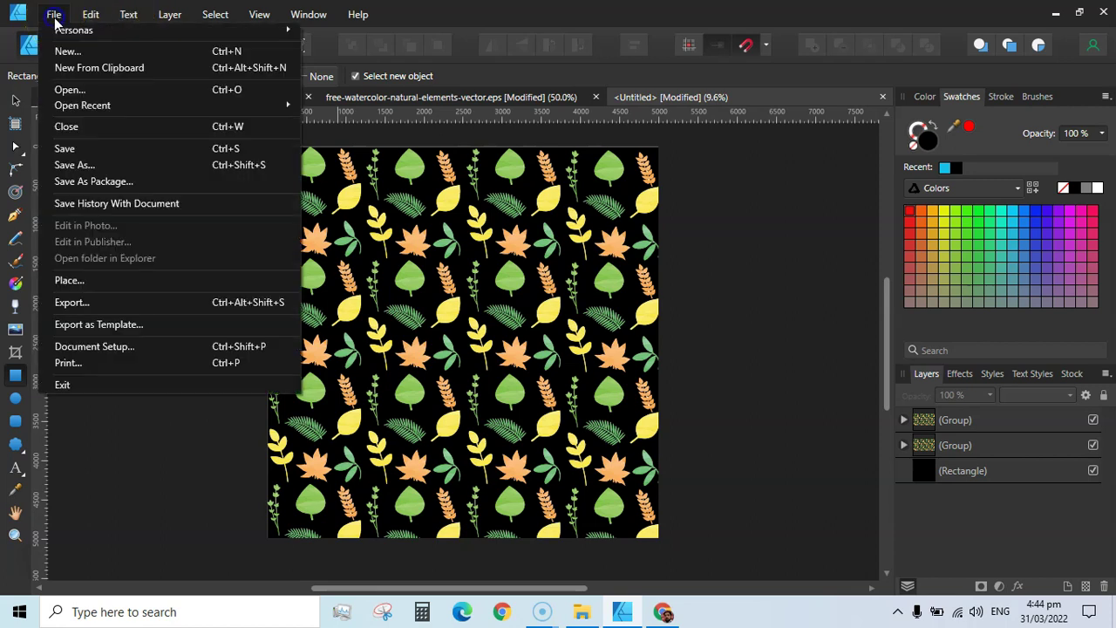
left_click(84, 304)
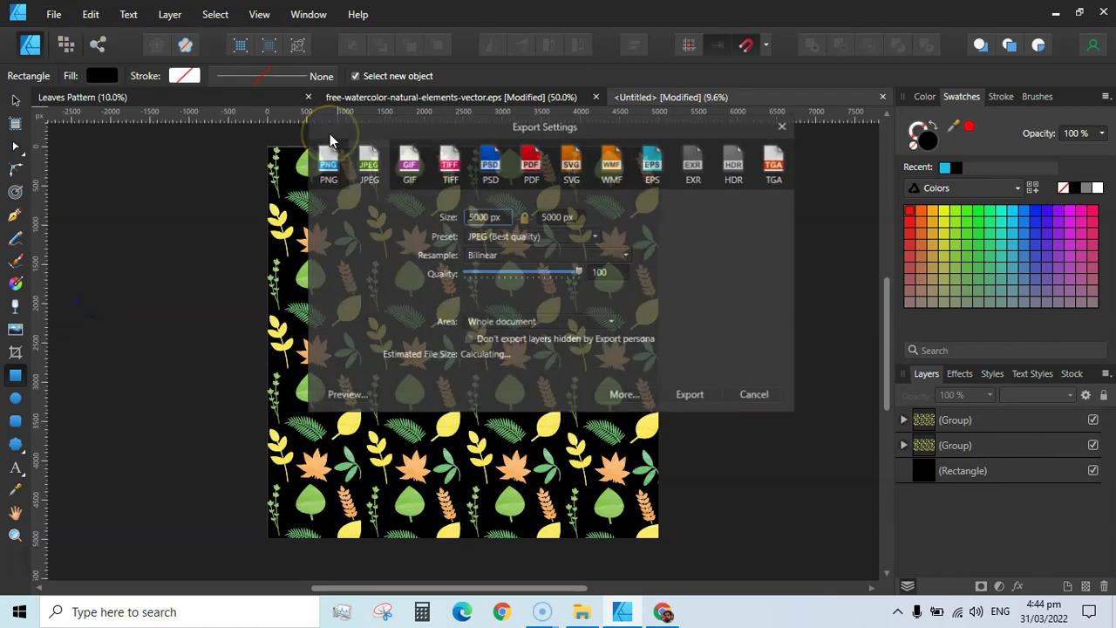
left_click(697, 398)
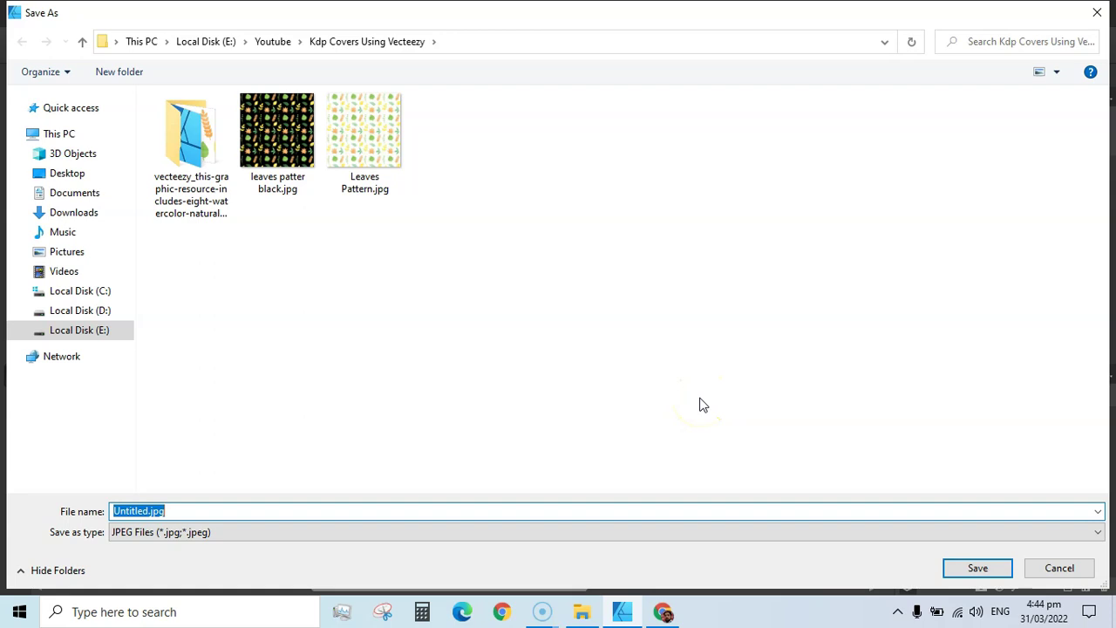
type("Le")
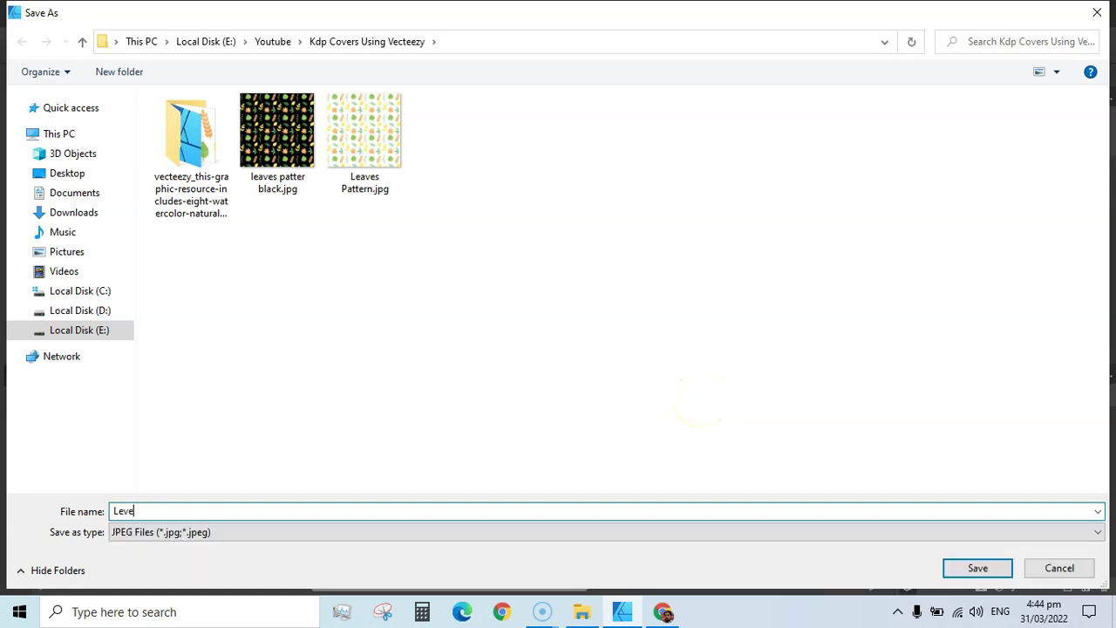
type("aved Pattern New")
key("Return")
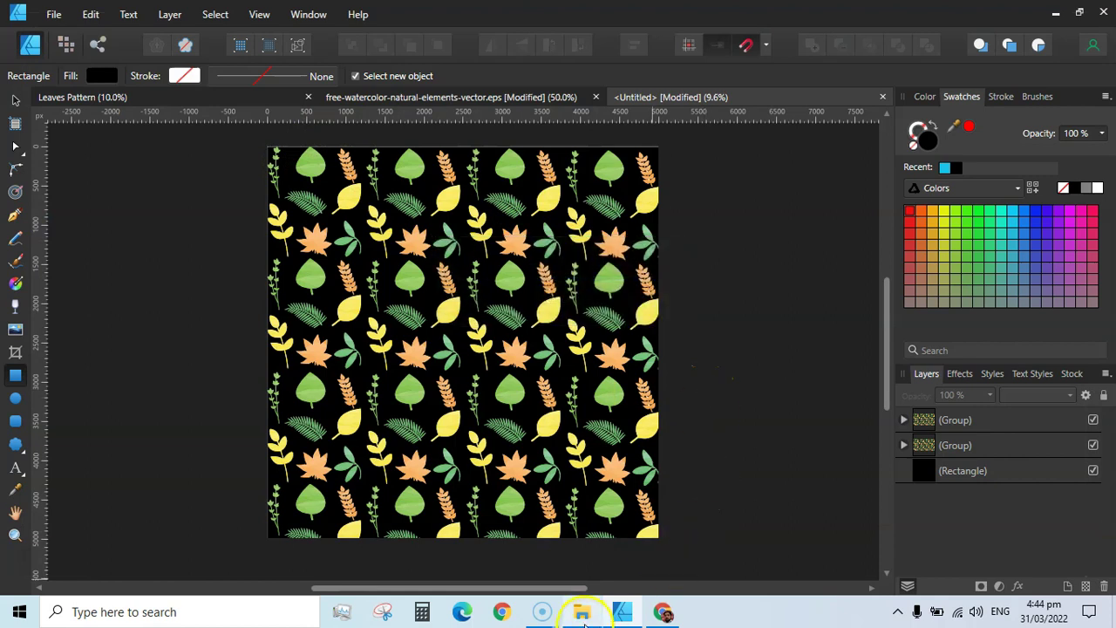
Switch to the Nature Patter KDP COVER design in Canva and check its custom page dimensions
left_click(667, 612)
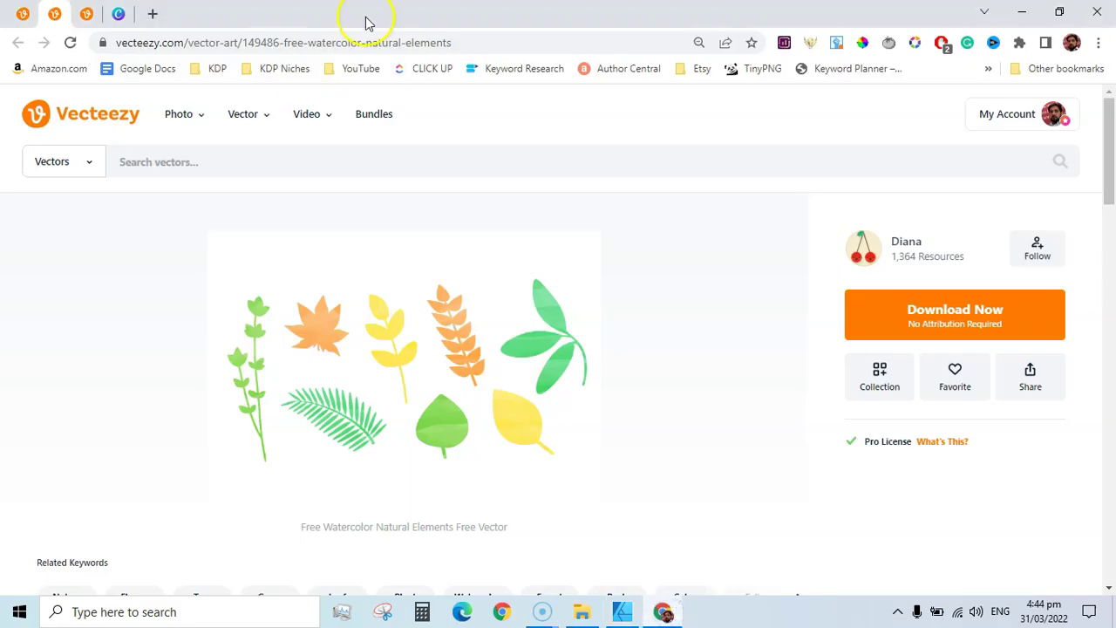
left_click(118, 14)
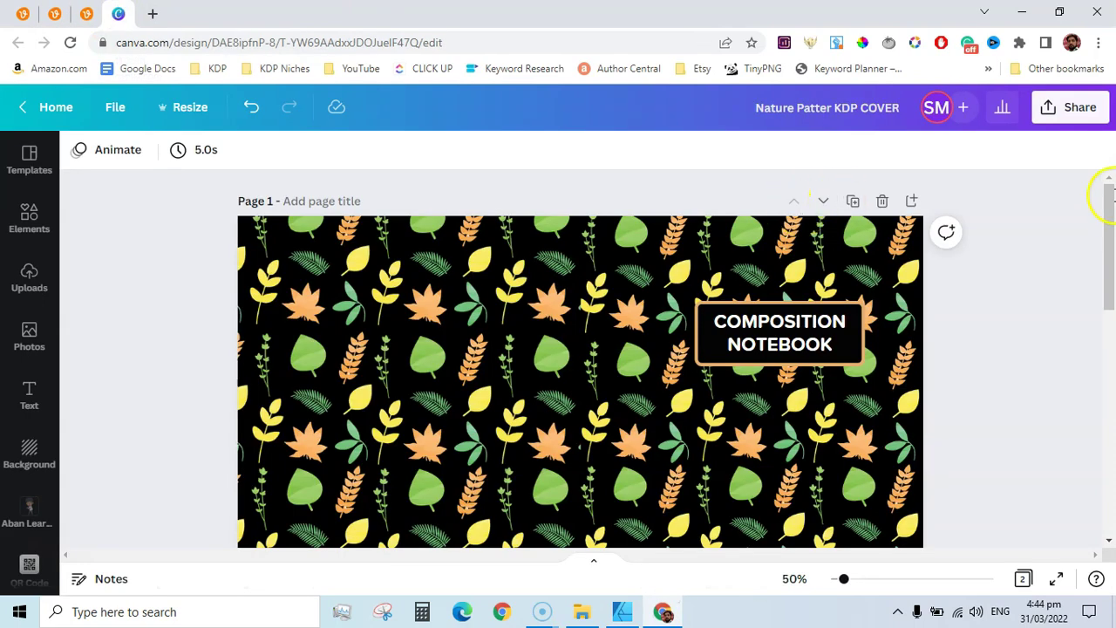
left_click(197, 109)
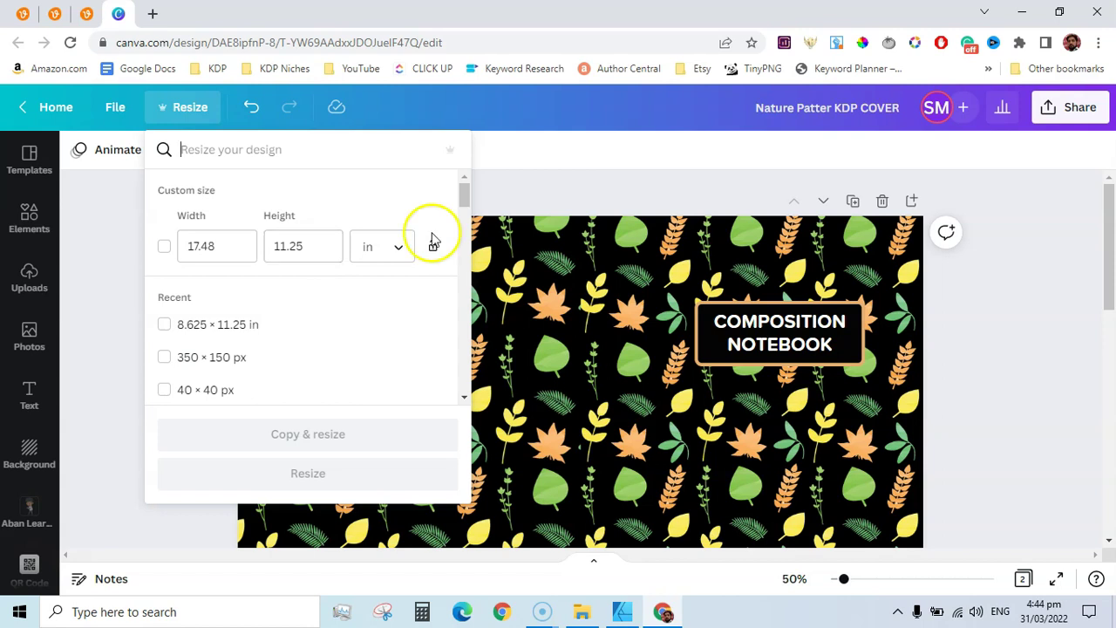
left_click(1057, 350)
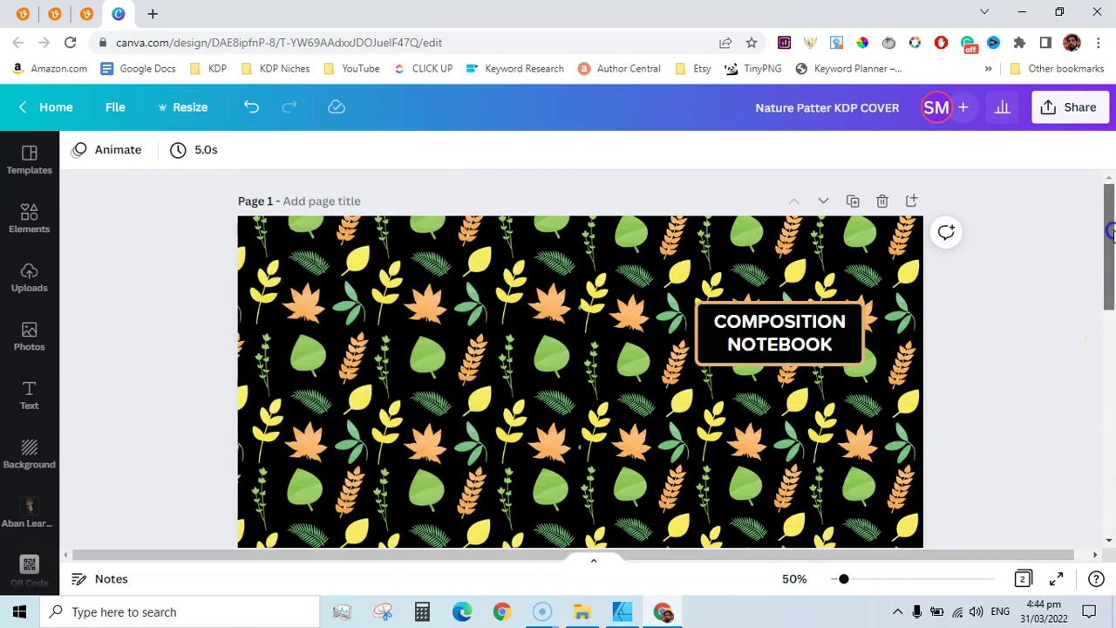
Add a new page to the cover design and clear its background colour
left_click(911, 203)
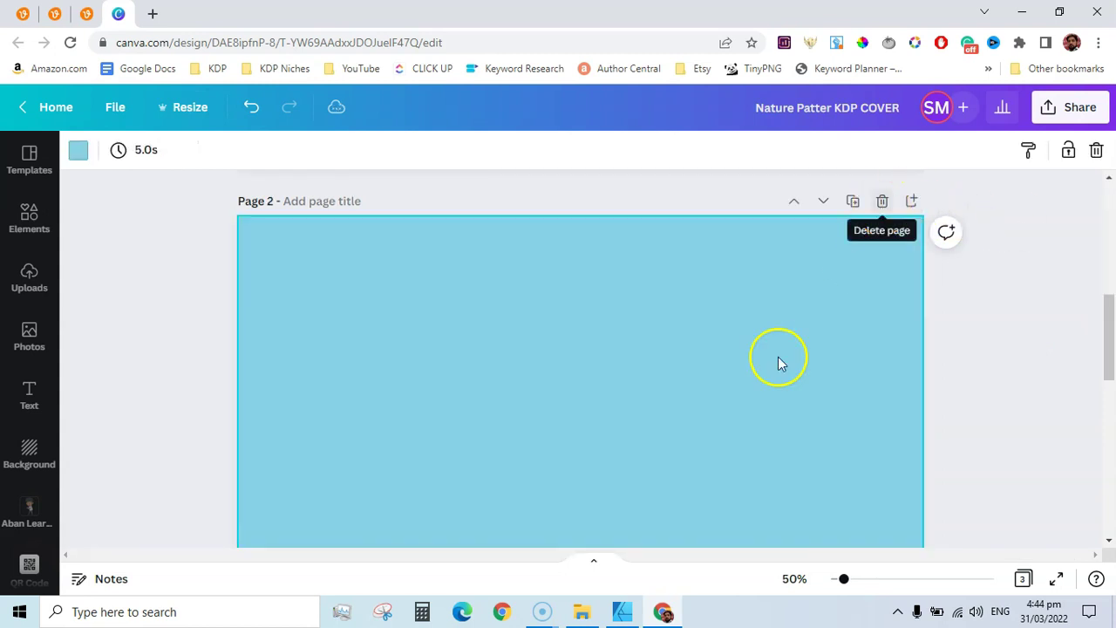
left_click(883, 201)
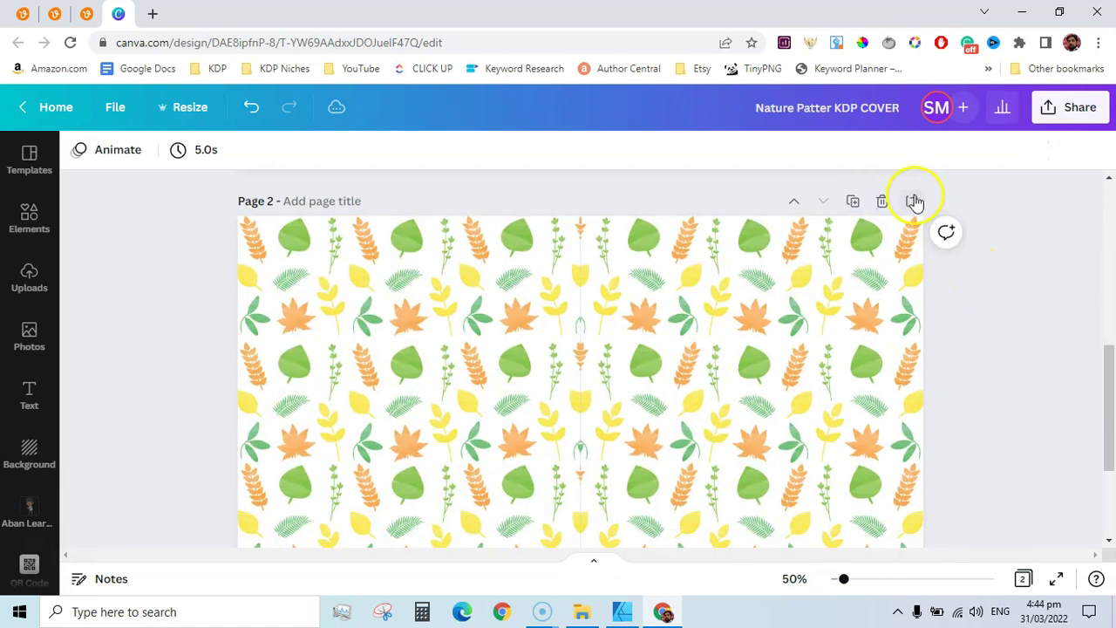
left_click(911, 203)
left_click(803, 338)
key("Delete")
Move the blank page up so it comes first in the cover design
left_click(800, 202)
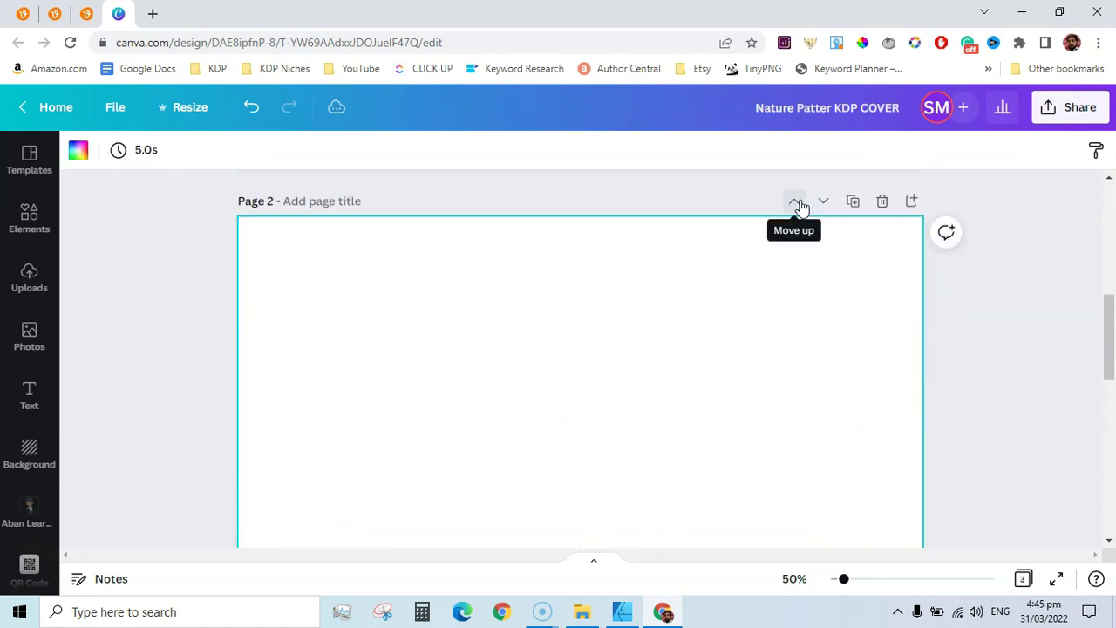
scroll(800, 206, "down", 3)
left_click(646, 263)
left_click(998, 345)
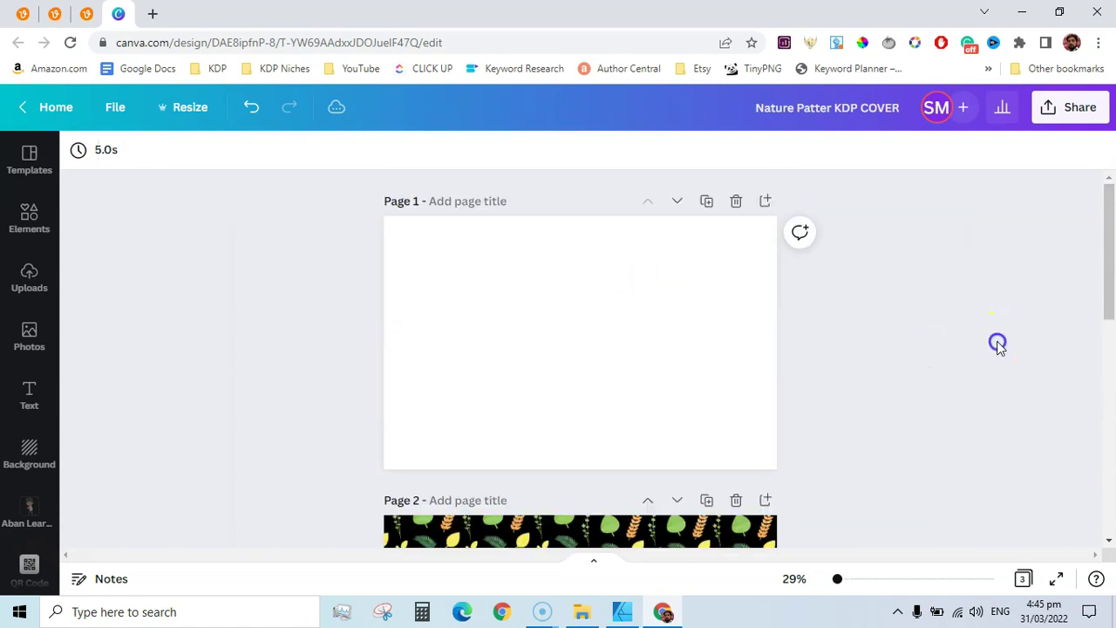
Bring Leaved Pattern New.jpg from the Kdp Covers Using Vecteezy folder into the blank first page and align it to the page's upper-right corner
left_click(581, 612)
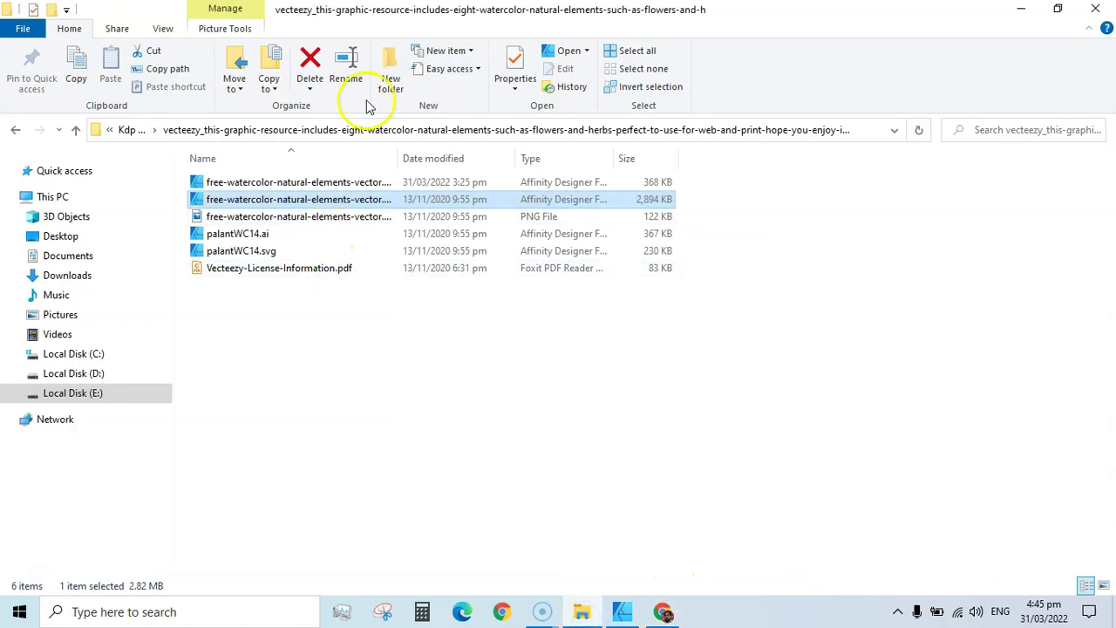
left_click(77, 131)
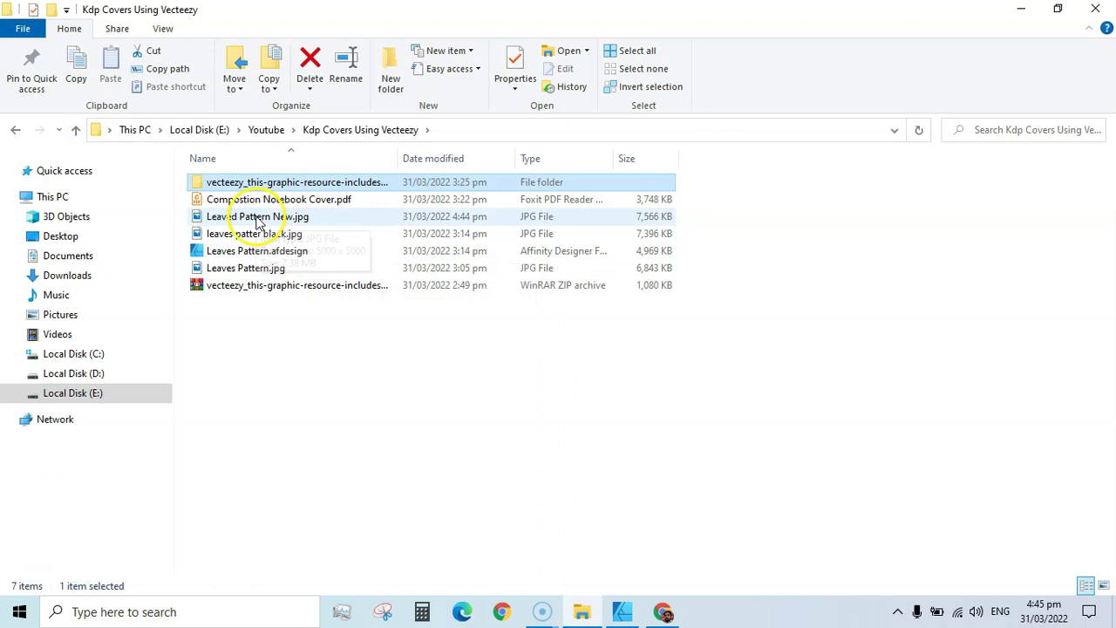
left_click_drag(252, 217, 633, 333)
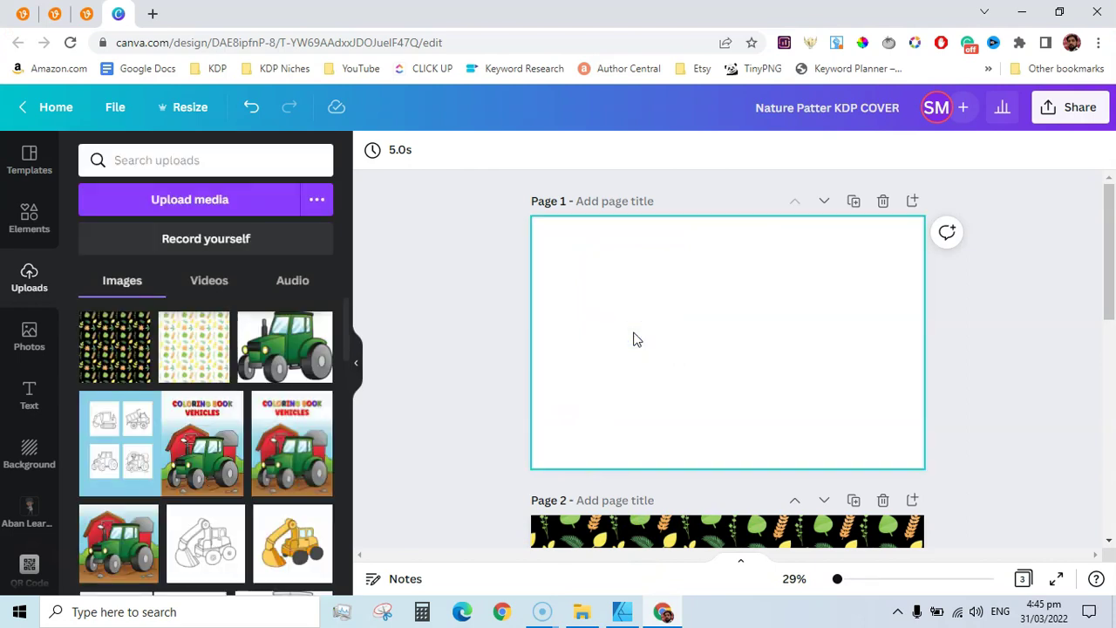
left_click(725, 349)
left_click_drag(723, 347, 829, 316)
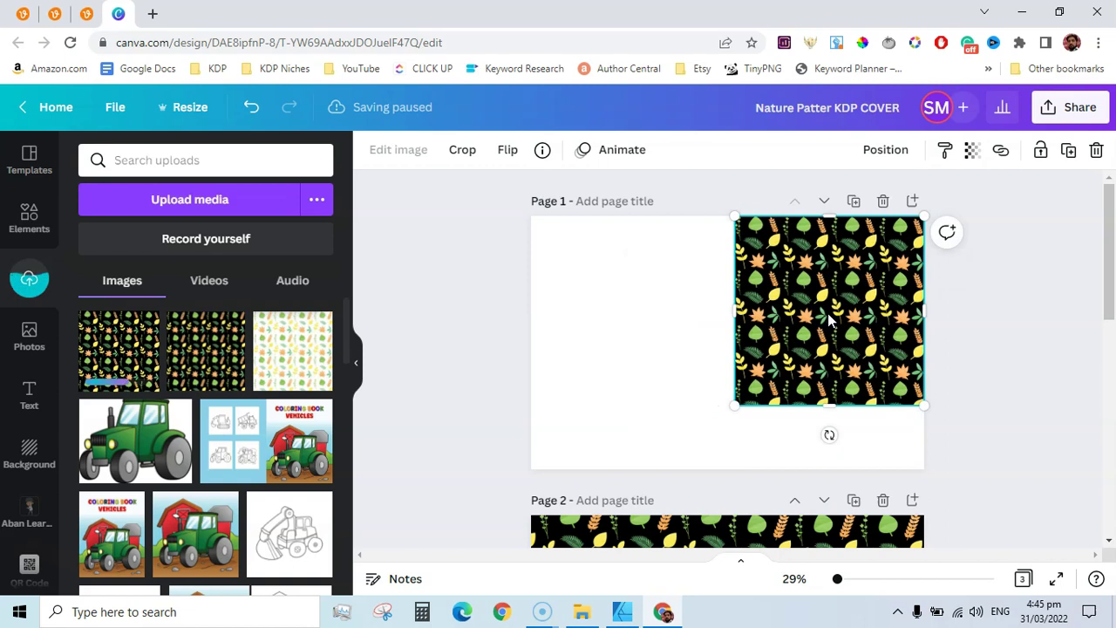
Duplicate the pattern image, place the copy in the page's upper-left corner, and stretch the right-hand image to close the gap
left_click(1068, 150)
left_click_drag(793, 319, 588, 316)
left_click(759, 317)
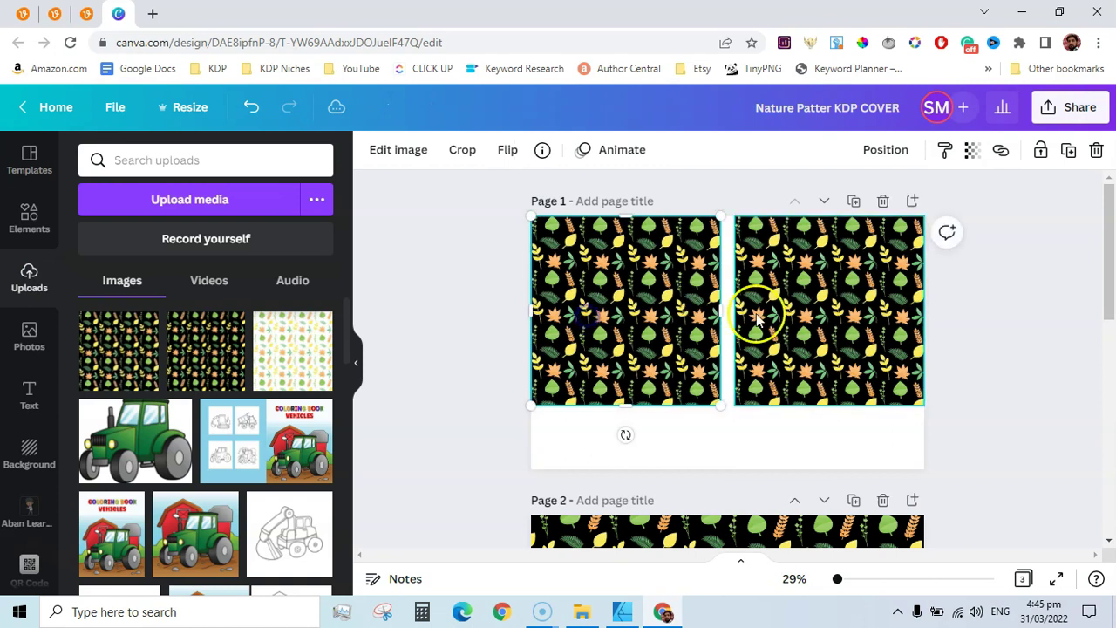
left_click_drag(733, 309, 719, 314)
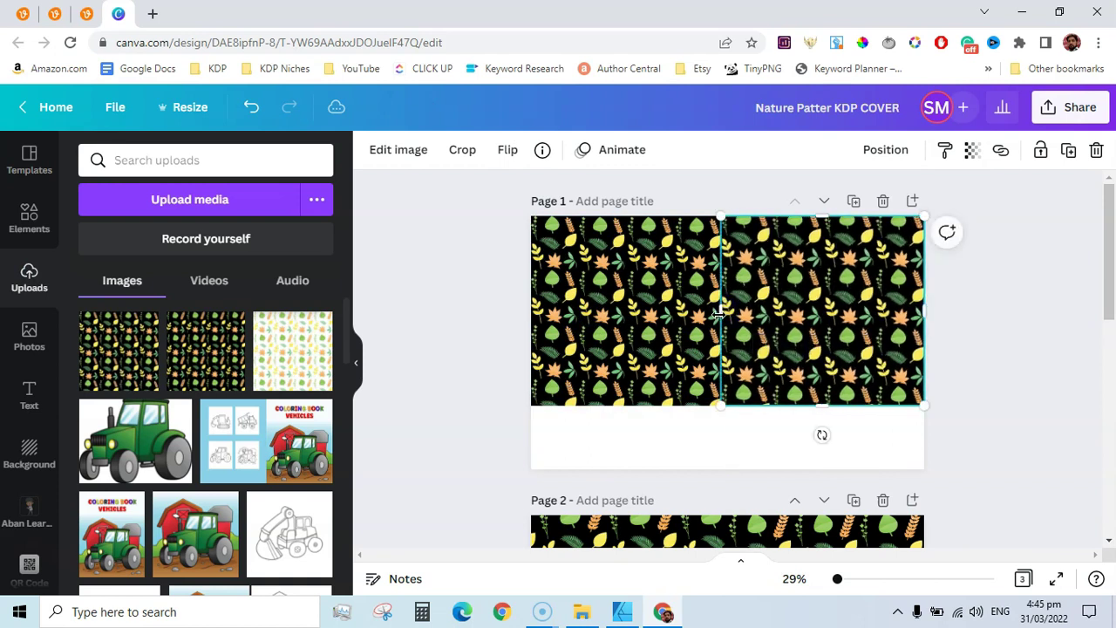
Extend the right pattern image's left edge over the other image to blend the seam, and bring it forward
key("ctrl+equal")
key("ctrl+equal")
key("ctrl+equal")
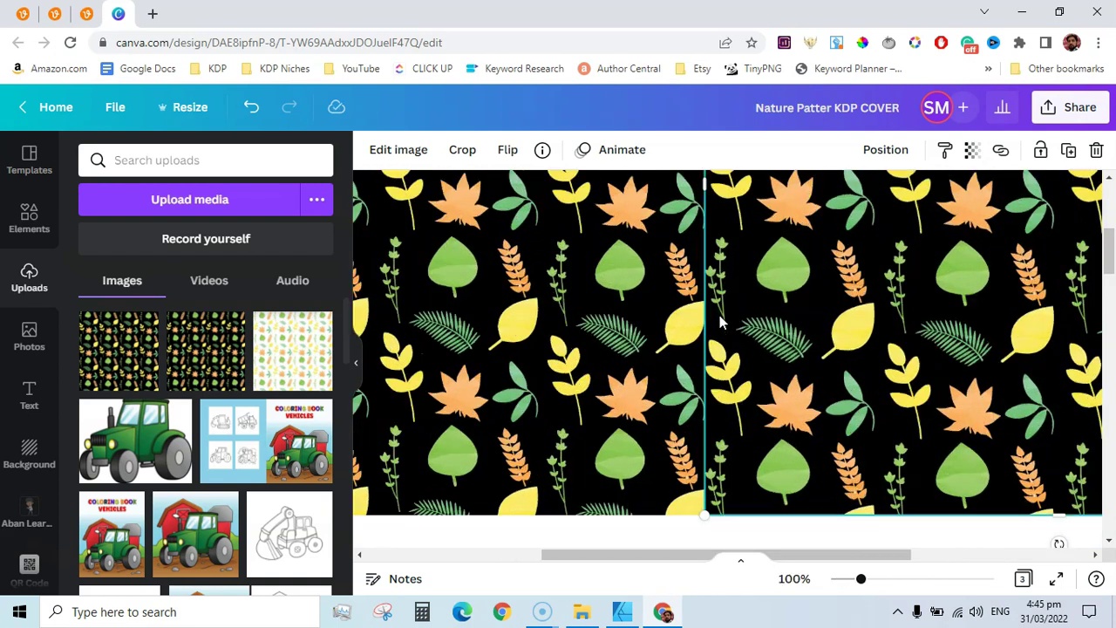
left_click_drag(1108, 237, 1109, 230)
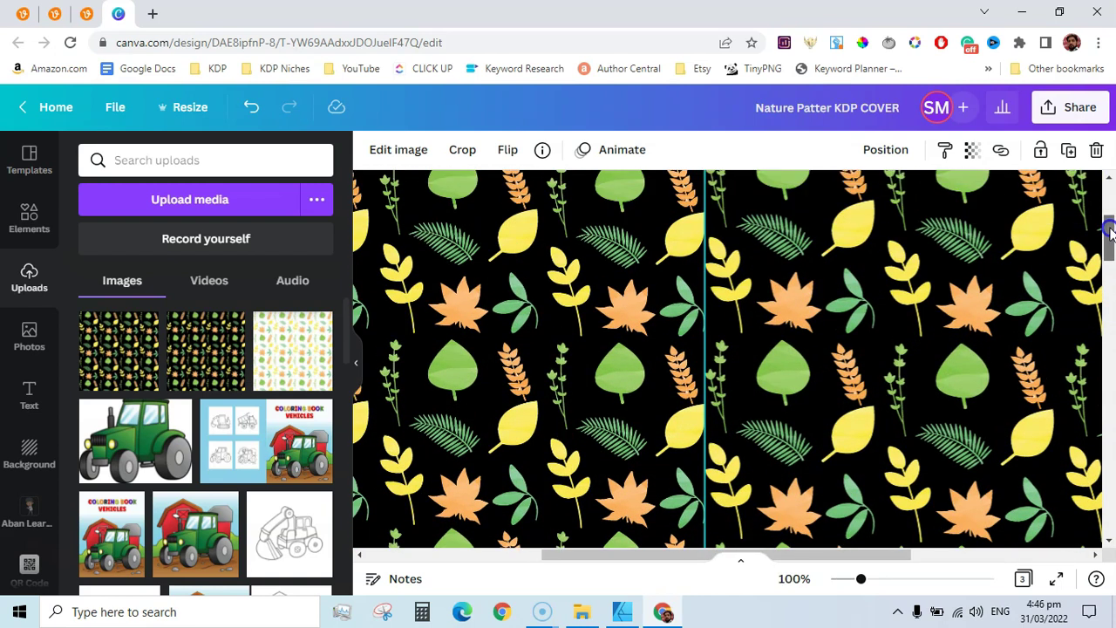
left_click_drag(705, 285, 653, 296)
left_click(885, 149)
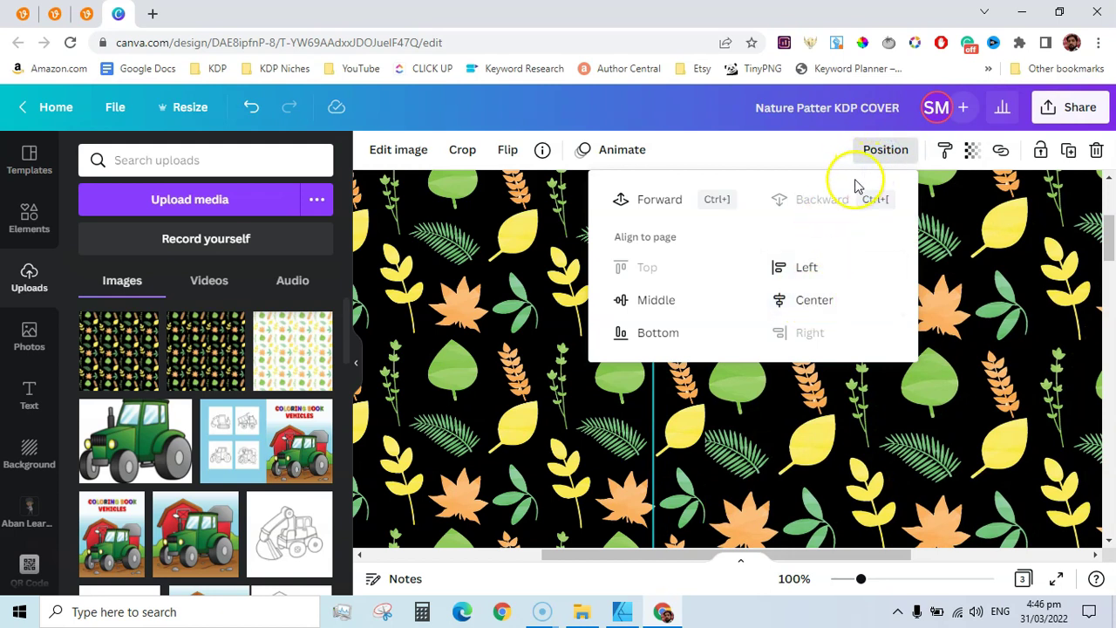
left_click(647, 200)
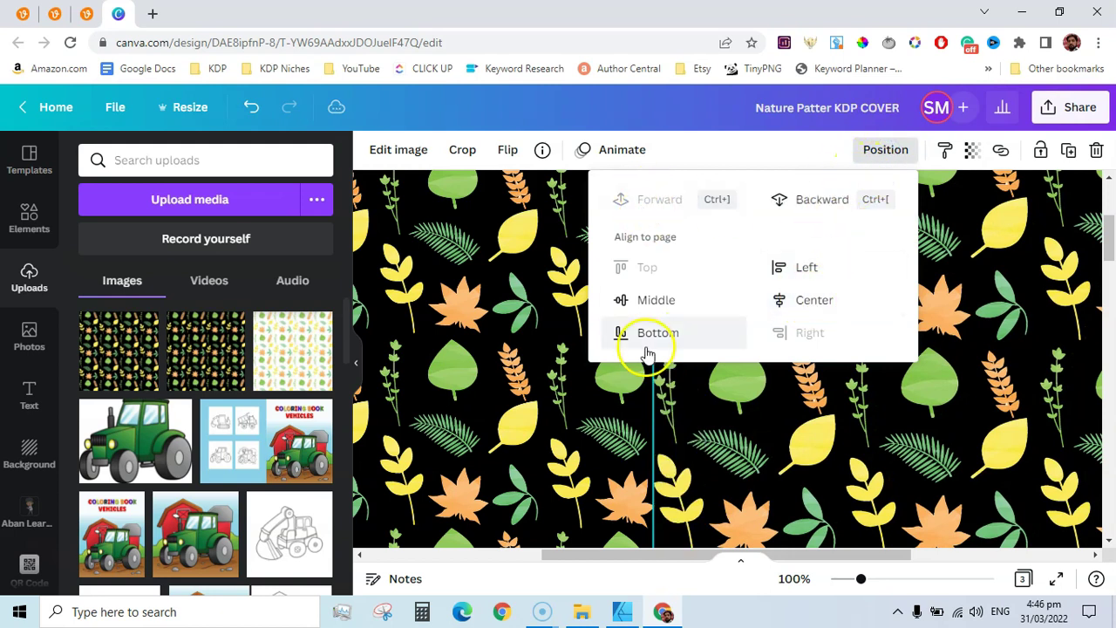
scroll(599, 414, "down", 6)
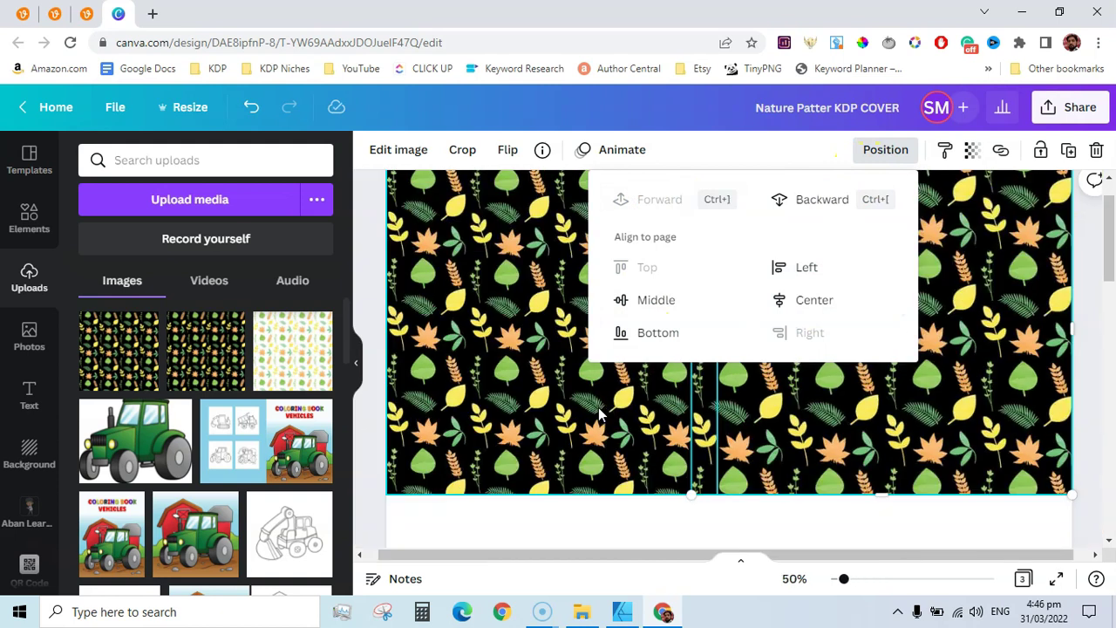
left_click(1086, 416)
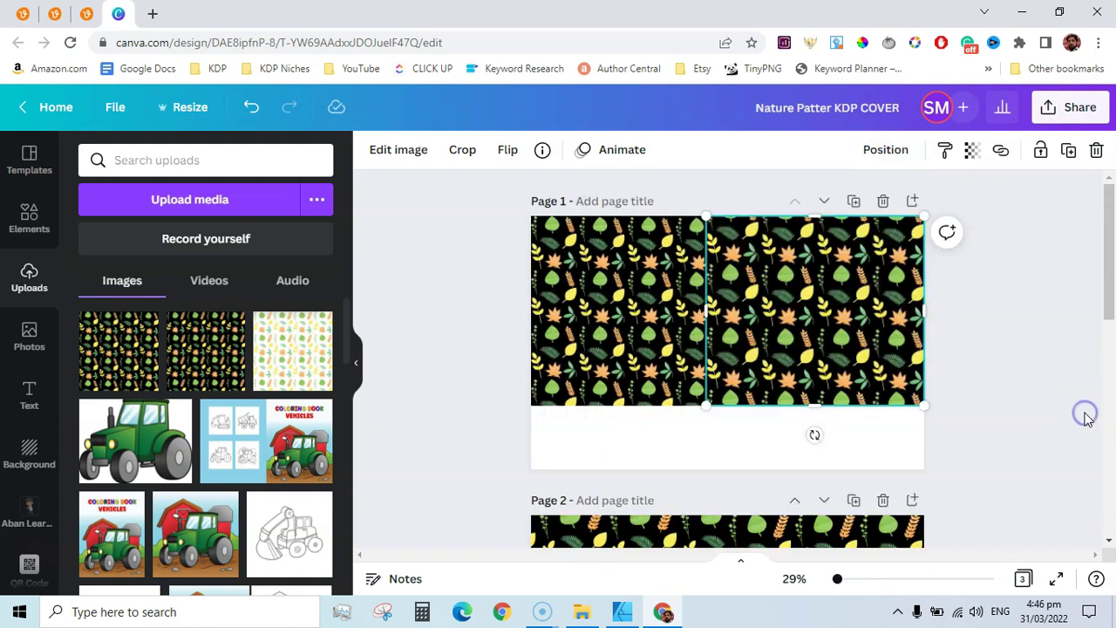
left_click(1085, 416)
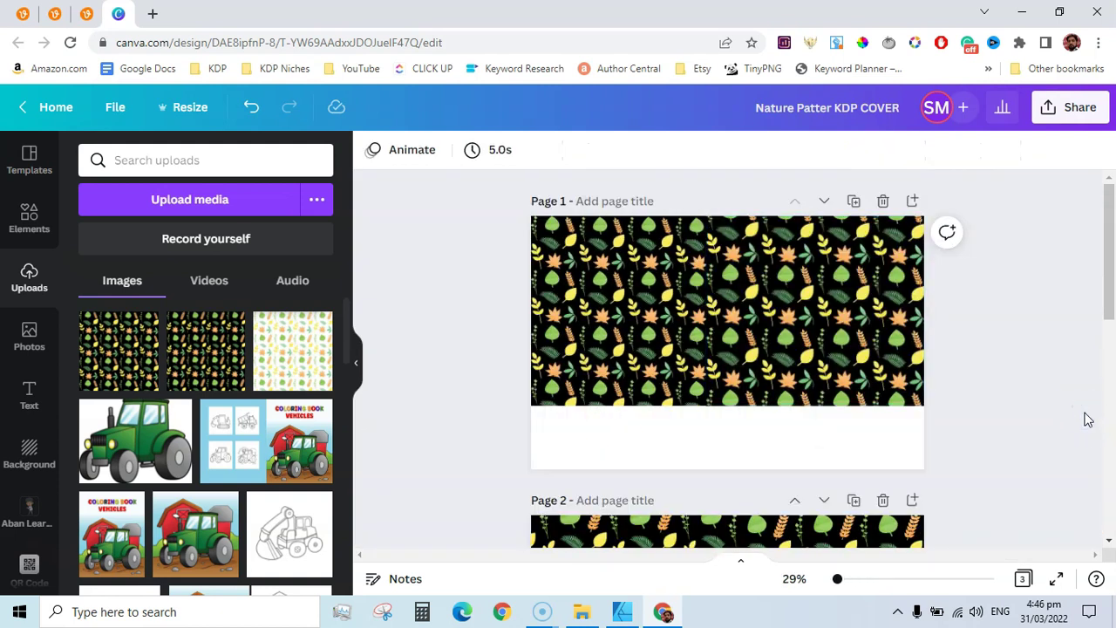
Scale both pattern images together to the full page height, group them and centre the group horizontally on the page
left_click_drag(482, 195, 1022, 454)
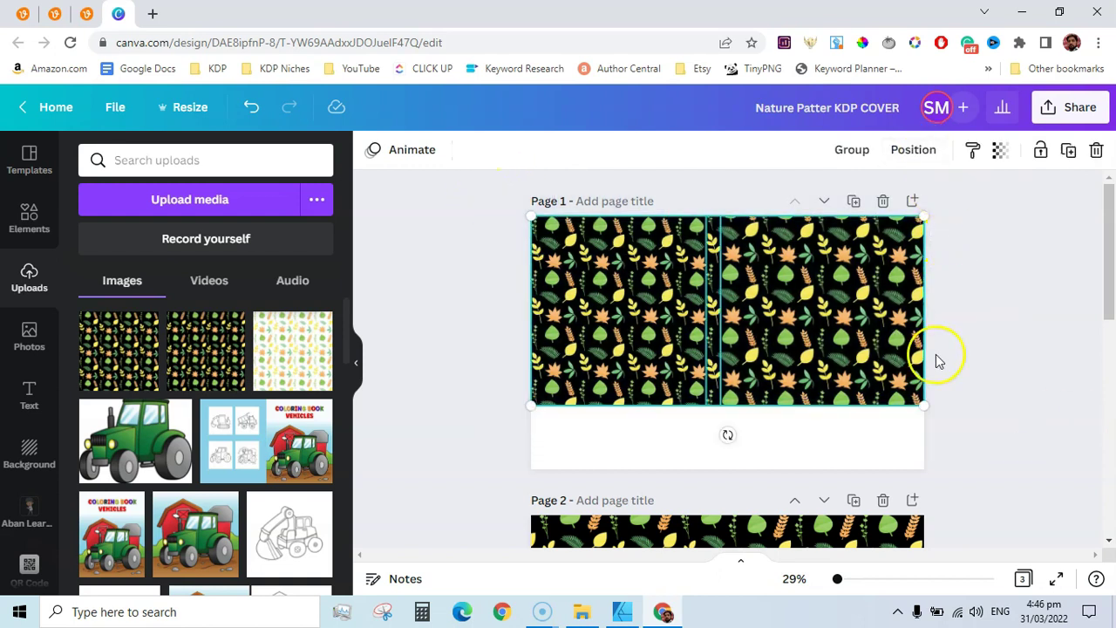
left_click_drag(923, 407, 1056, 474)
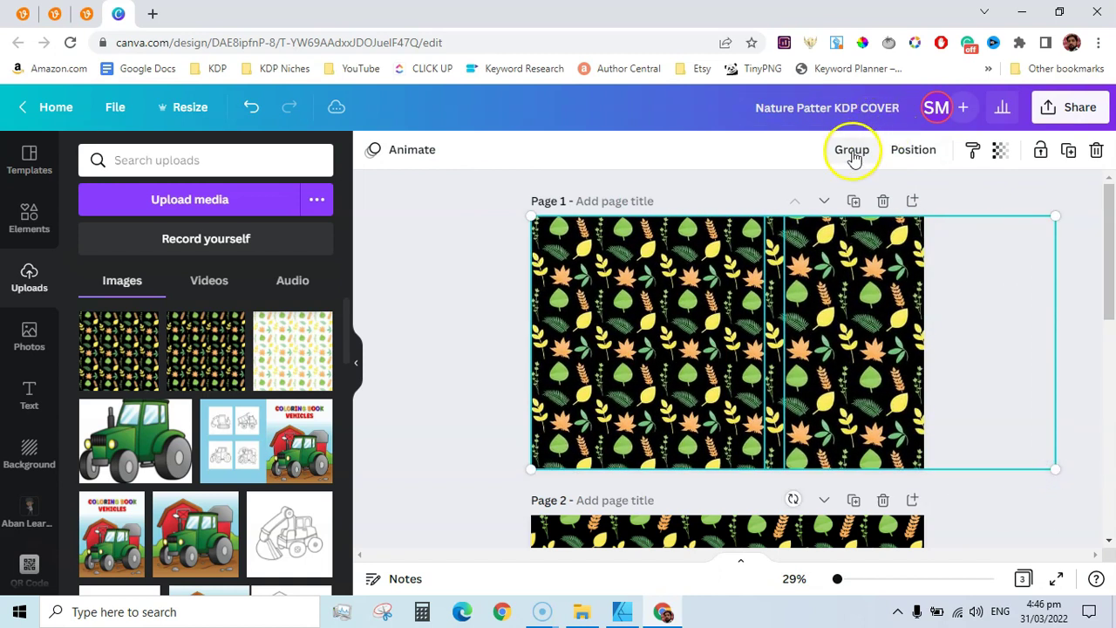
left_click(852, 149)
left_click(883, 152)
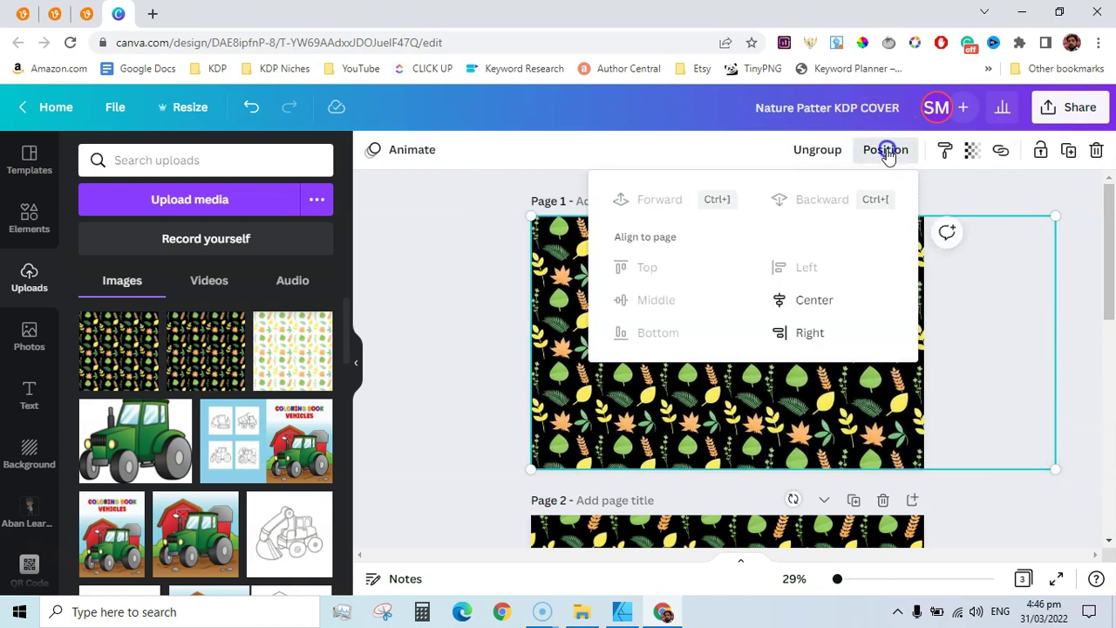
left_click(844, 299)
left_click(1004, 342)
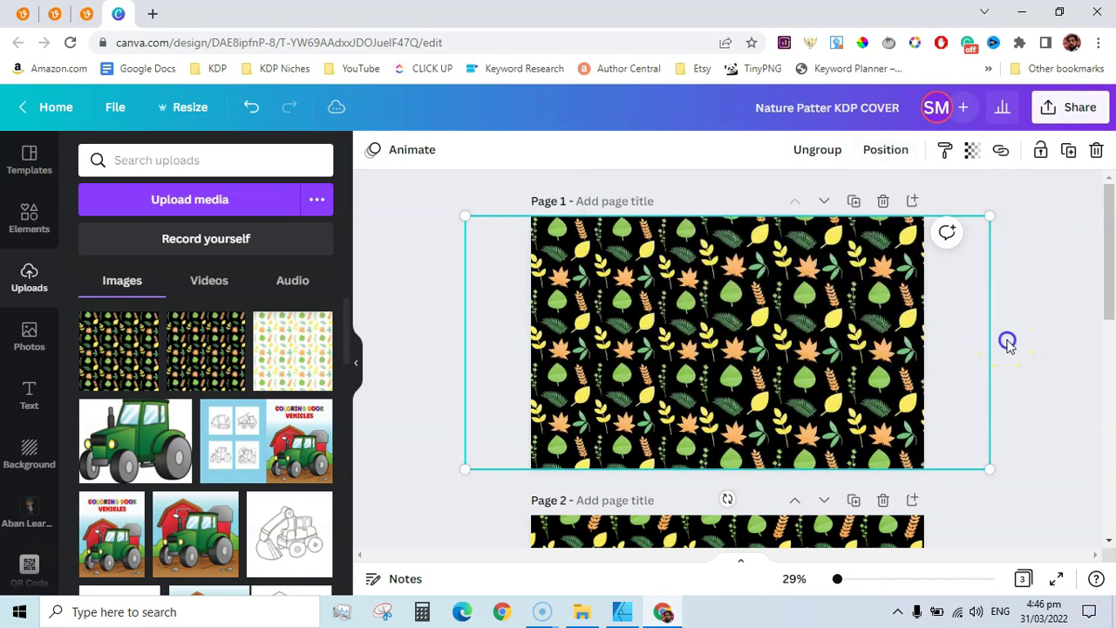
left_click(1007, 346)
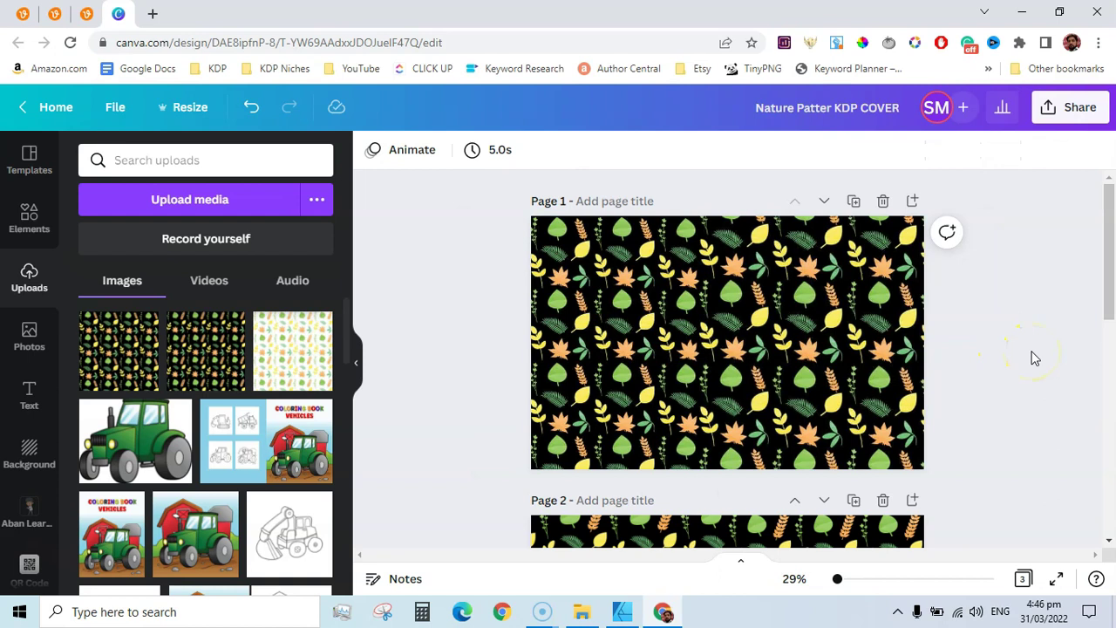
Search the elements for shapes and add a square with a separate border colour to the first page
left_click(31, 214)
left_click(190, 160)
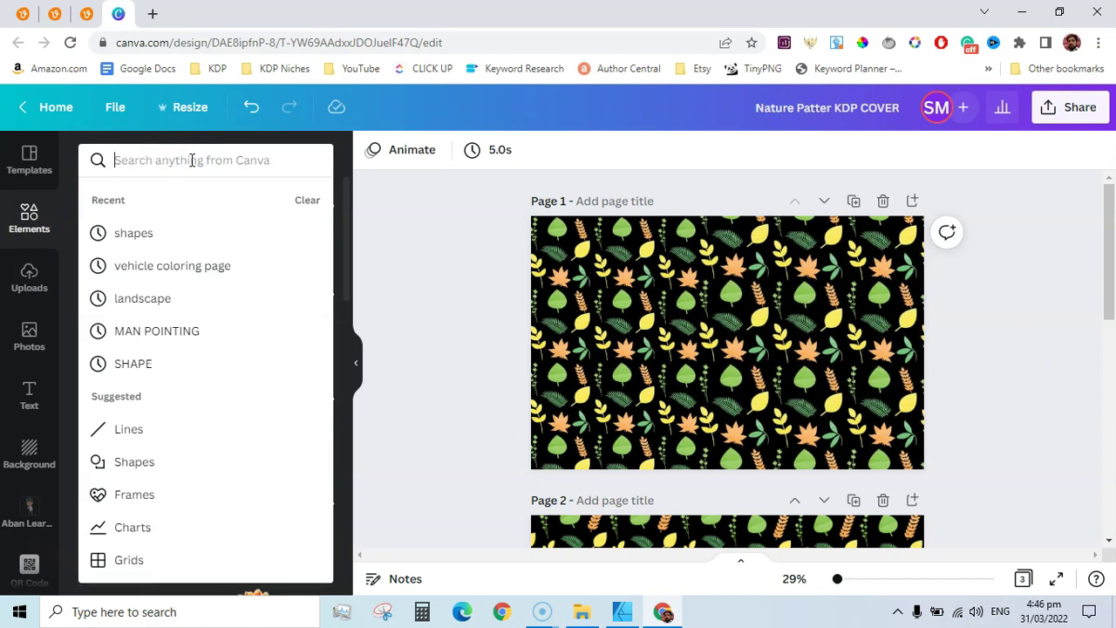
left_click(153, 233)
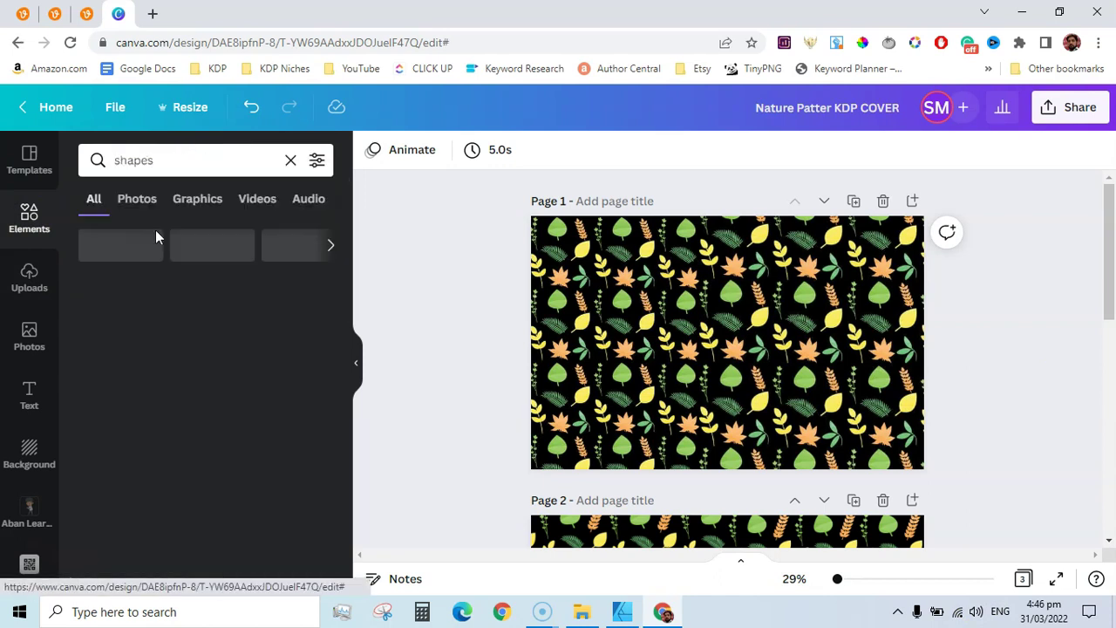
left_click_drag(341, 316, 347, 472)
left_click(224, 410)
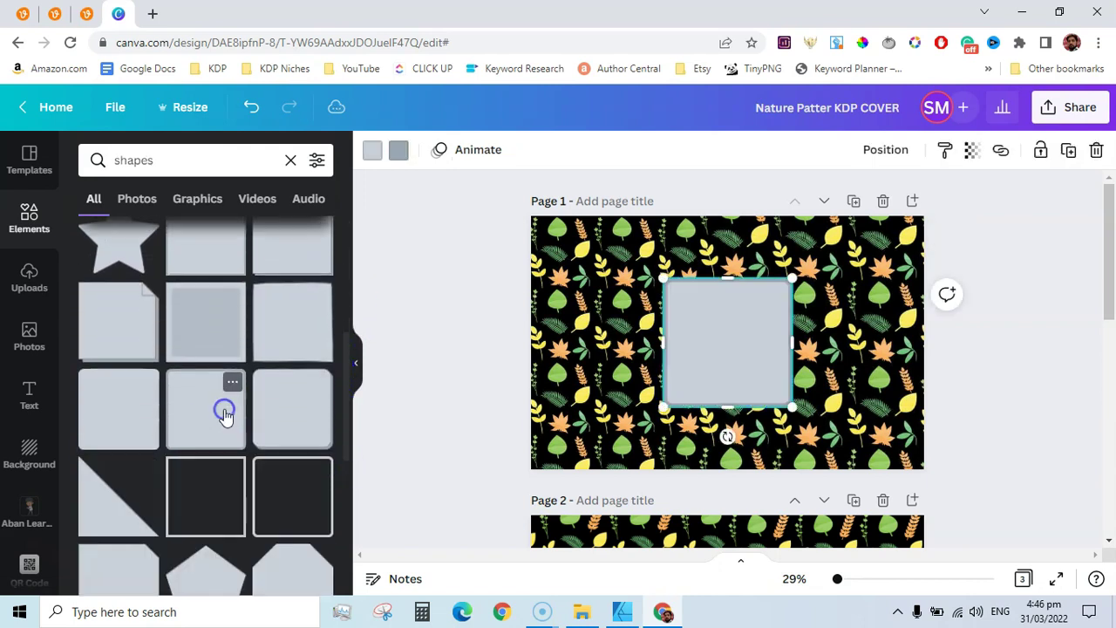
Resize the square into a small wide rectangle and place it in the upper part of the front cover
left_click_drag(791, 279, 810, 367)
left_click_drag(660, 349, 712, 367)
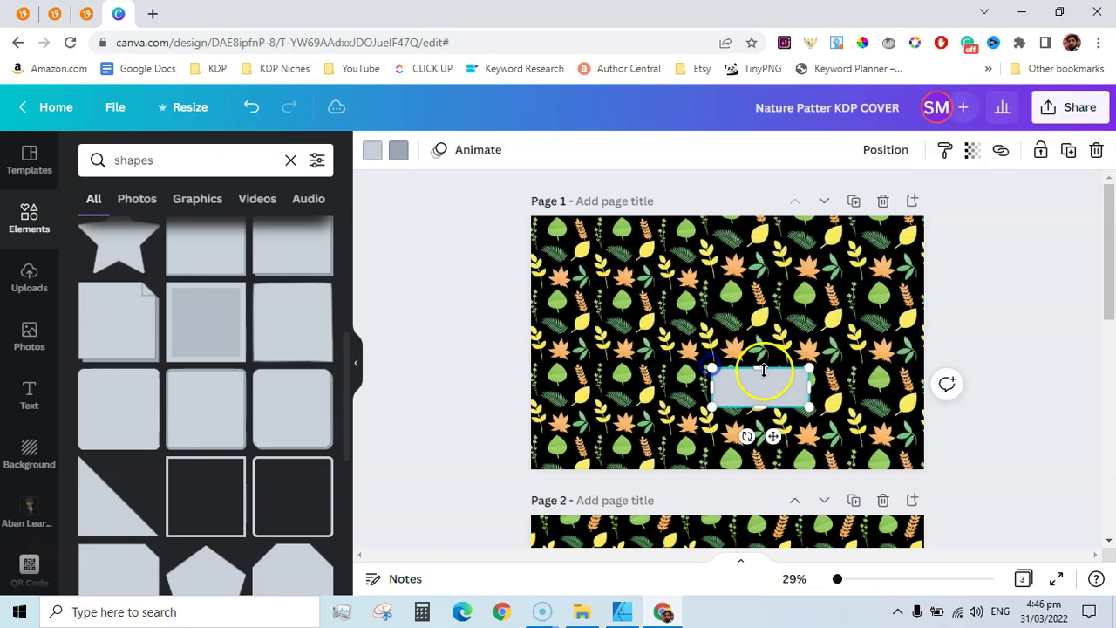
left_click_drag(764, 394, 851, 287)
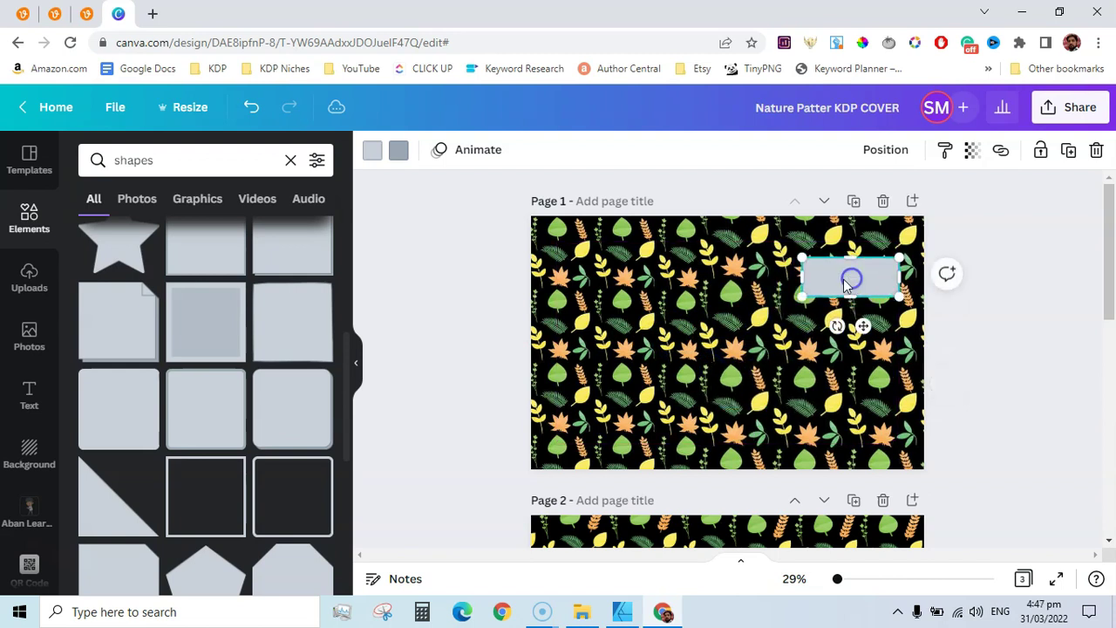
Colour the rectangle's border yellow and its fill black using the photo colours
left_click(400, 155)
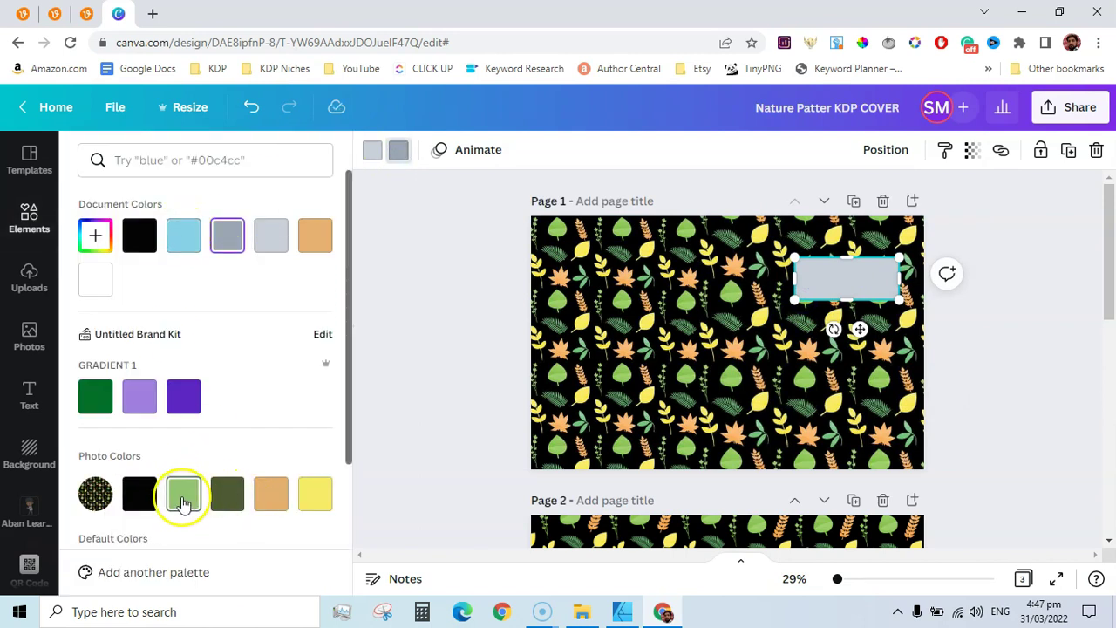
left_click(230, 494)
left_click(314, 494)
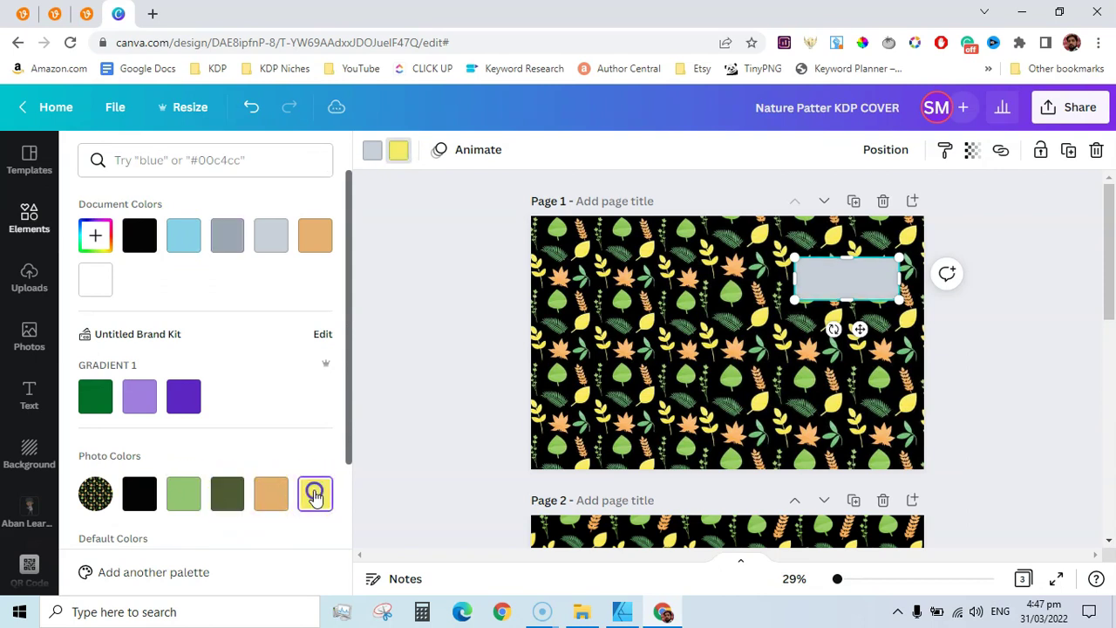
left_click(374, 150)
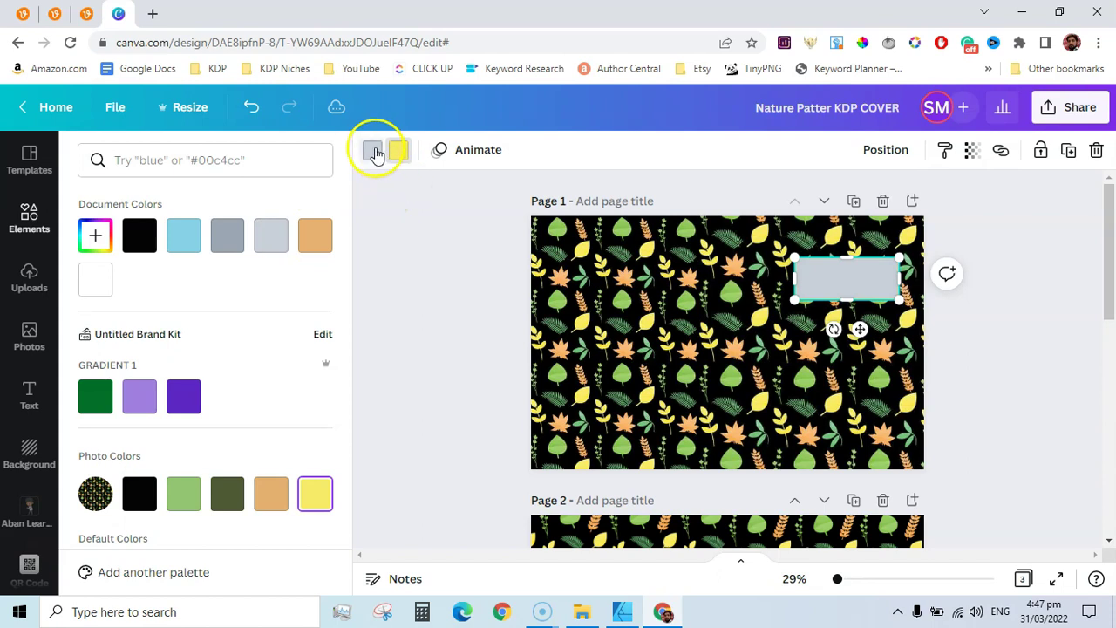
left_click(183, 494)
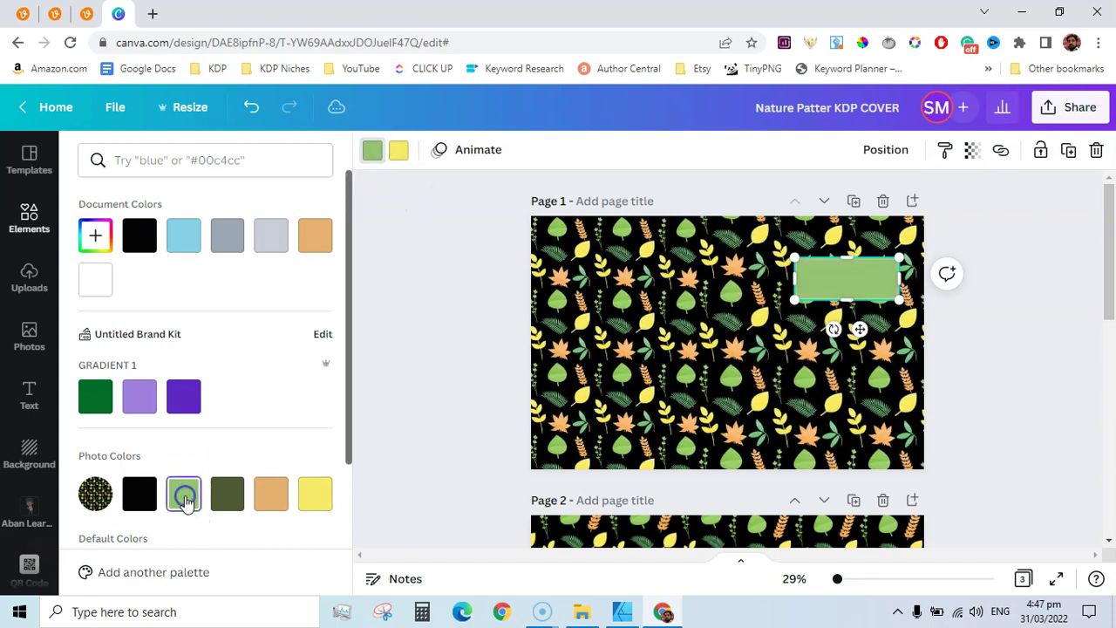
left_click(142, 495)
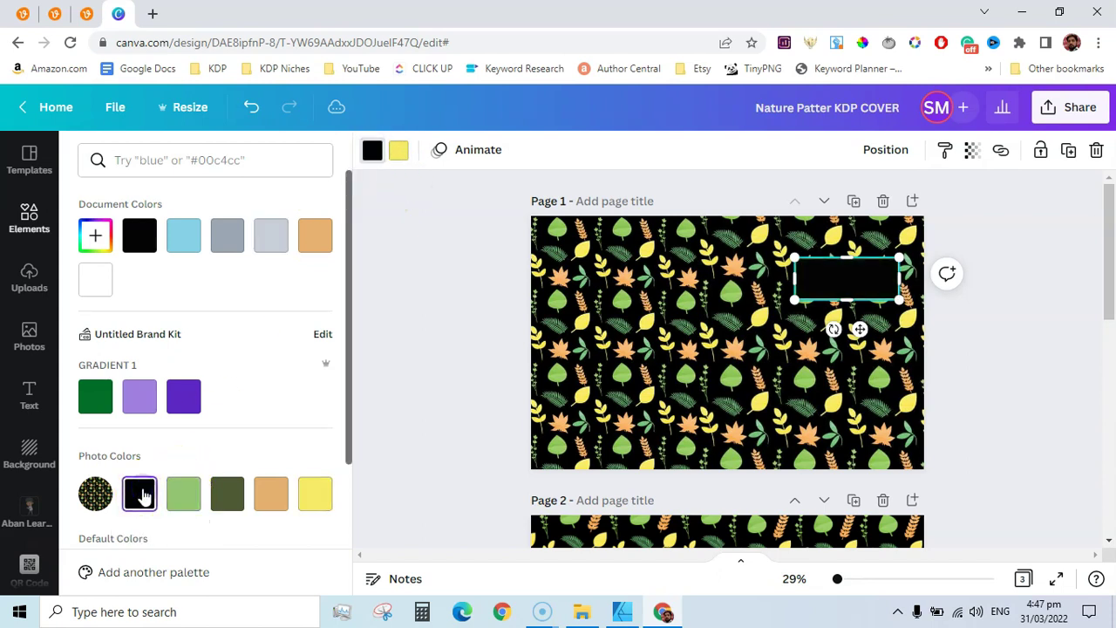
left_click(402, 372)
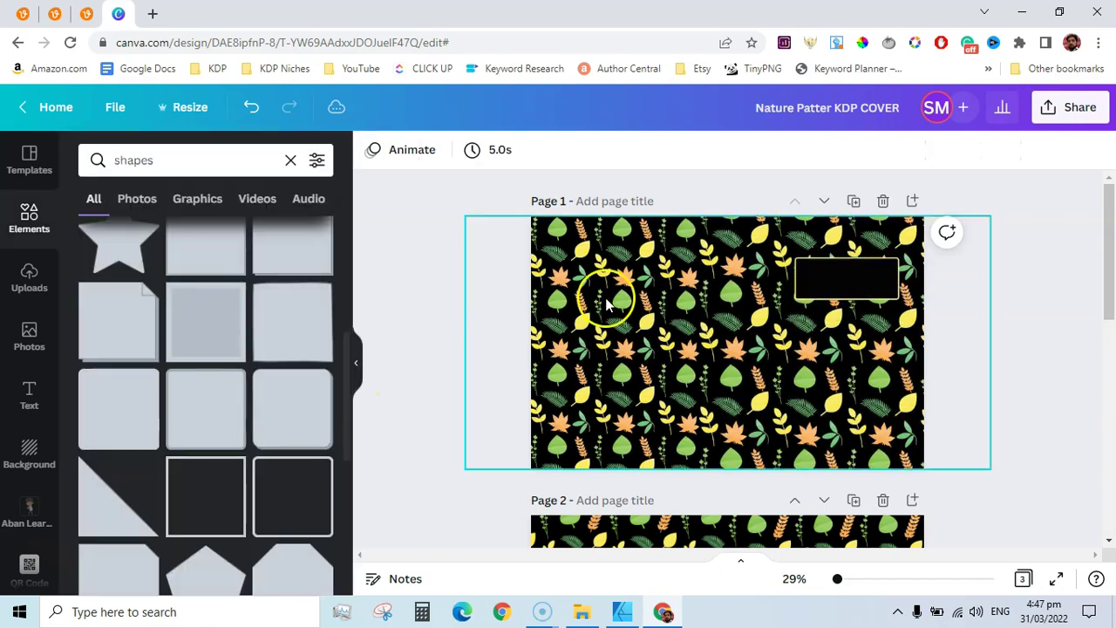
Add a heading to the first page, widen its text box and enter "COMPOSITION NOTEBOOK" as the title
left_click(863, 277)
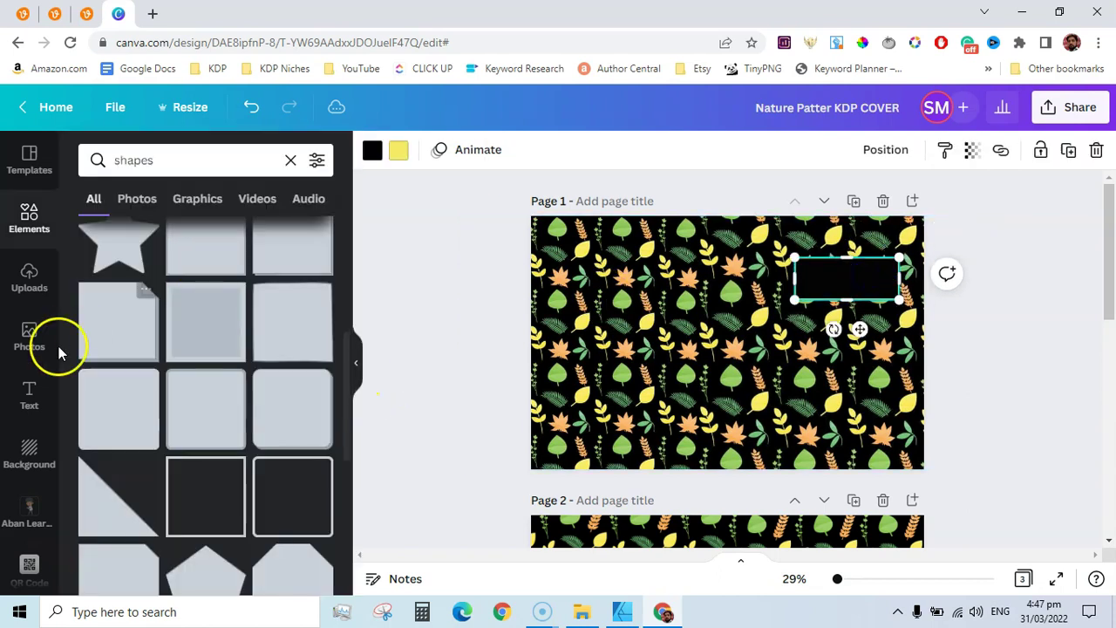
left_click(29, 396)
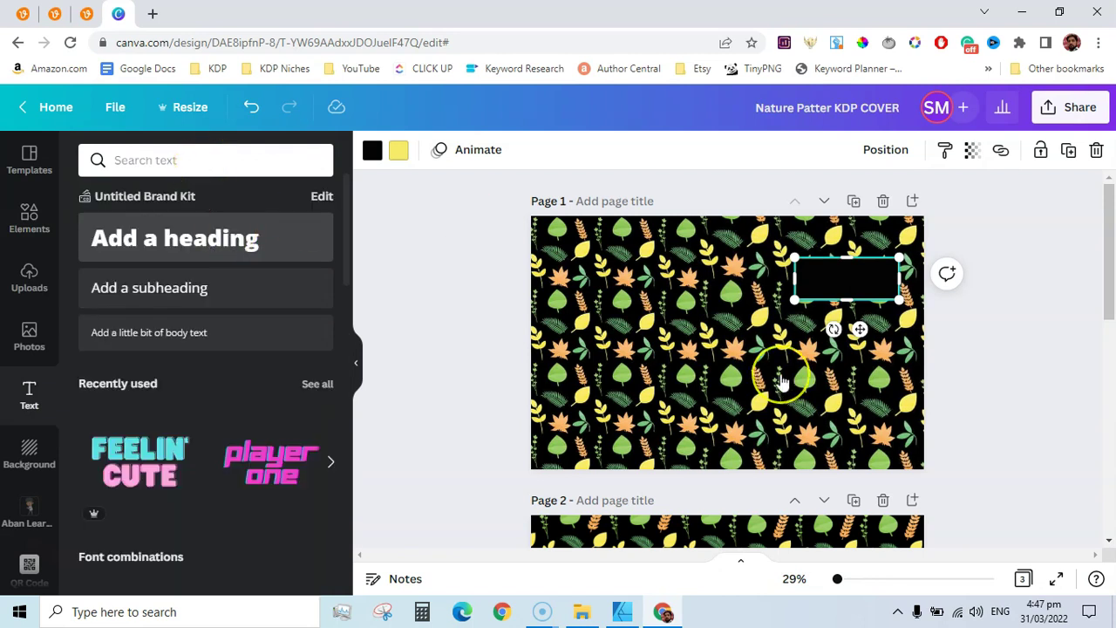
key("t")
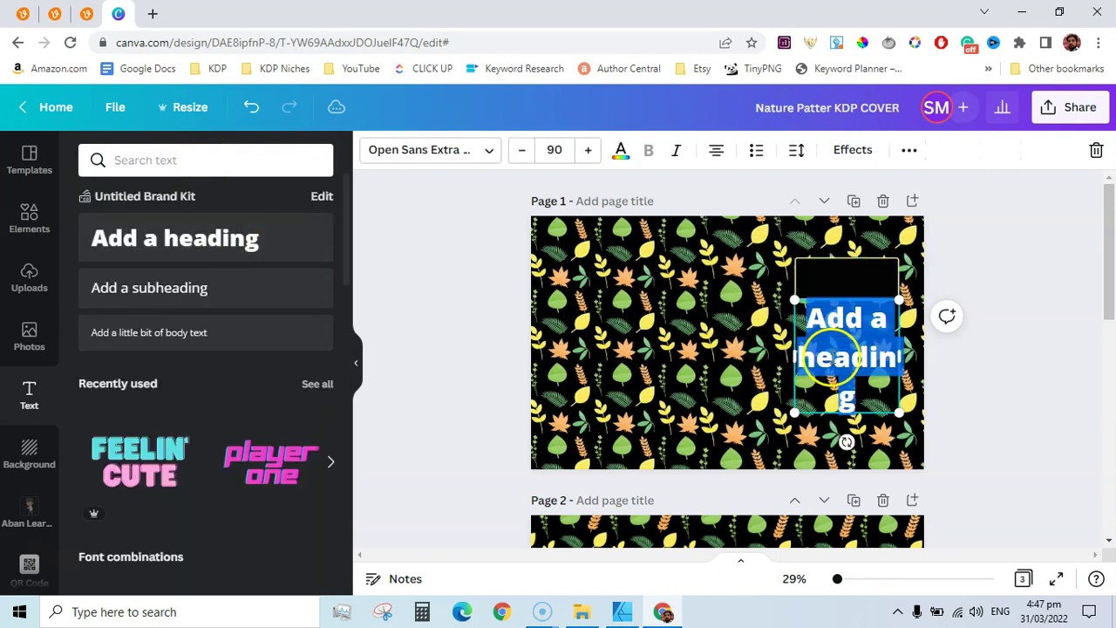
left_click_drag(793, 329, 660, 317)
type("COP")
key("BackSpace")
type("M")
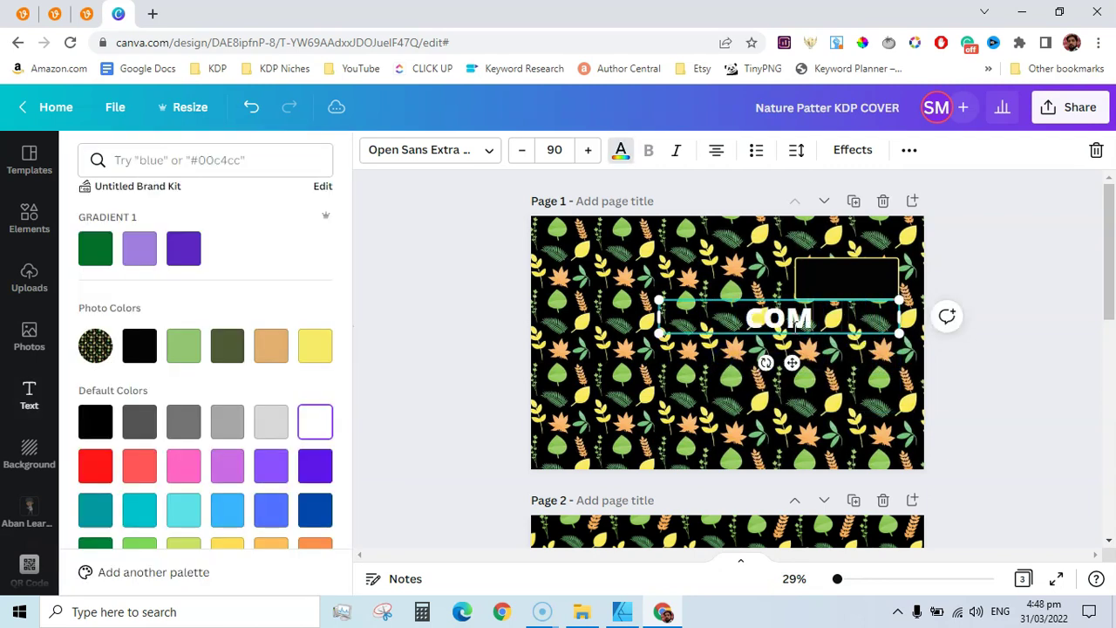
type("POSITI")
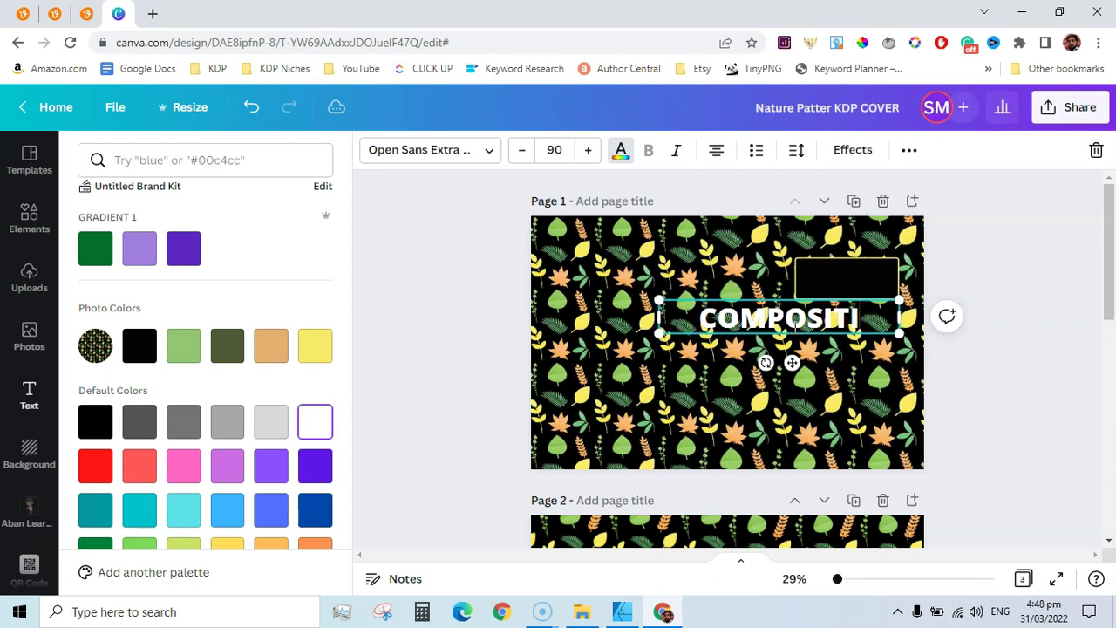
type("ON N")
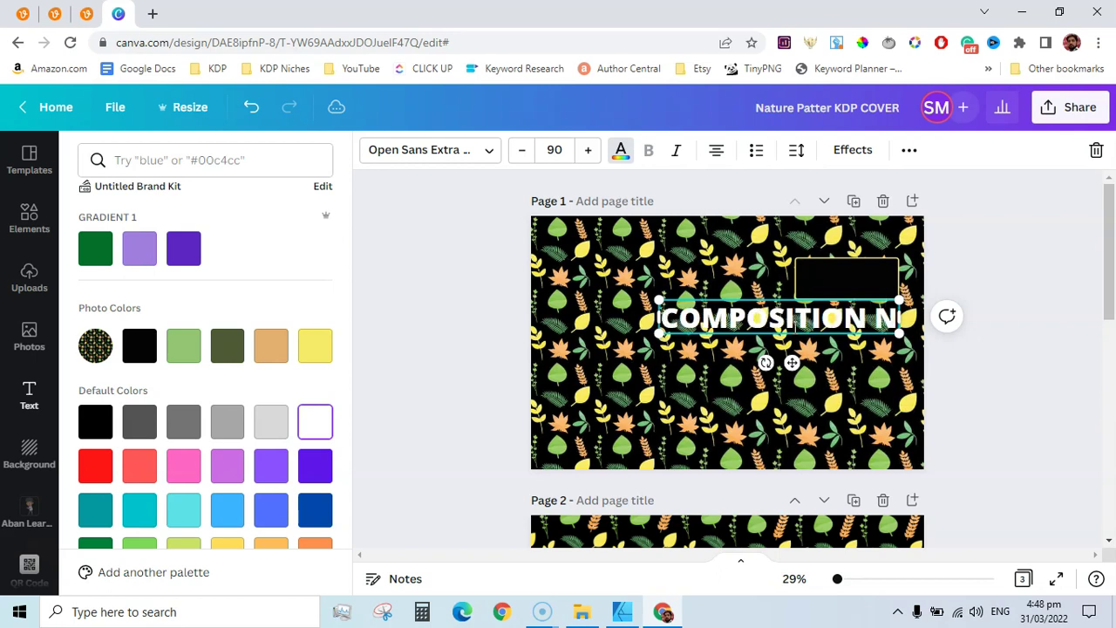
type("OTEBOOK")
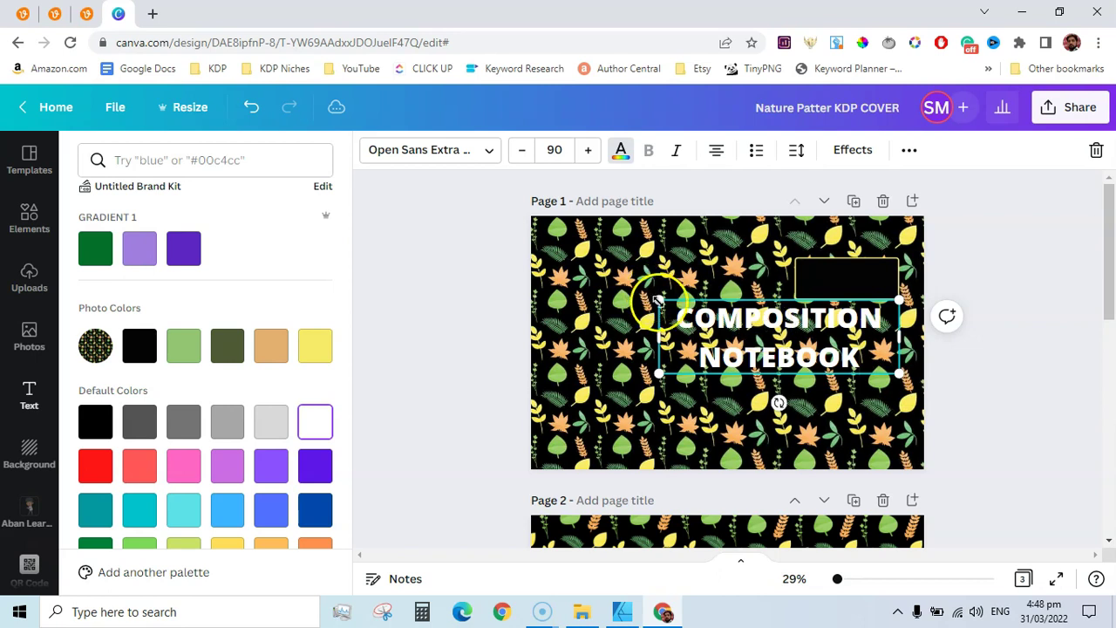
Scale the title down to a font size of about 36.7 and place it inside the yellow-bordered black rectangle
left_click_drag(658, 301, 860, 317)
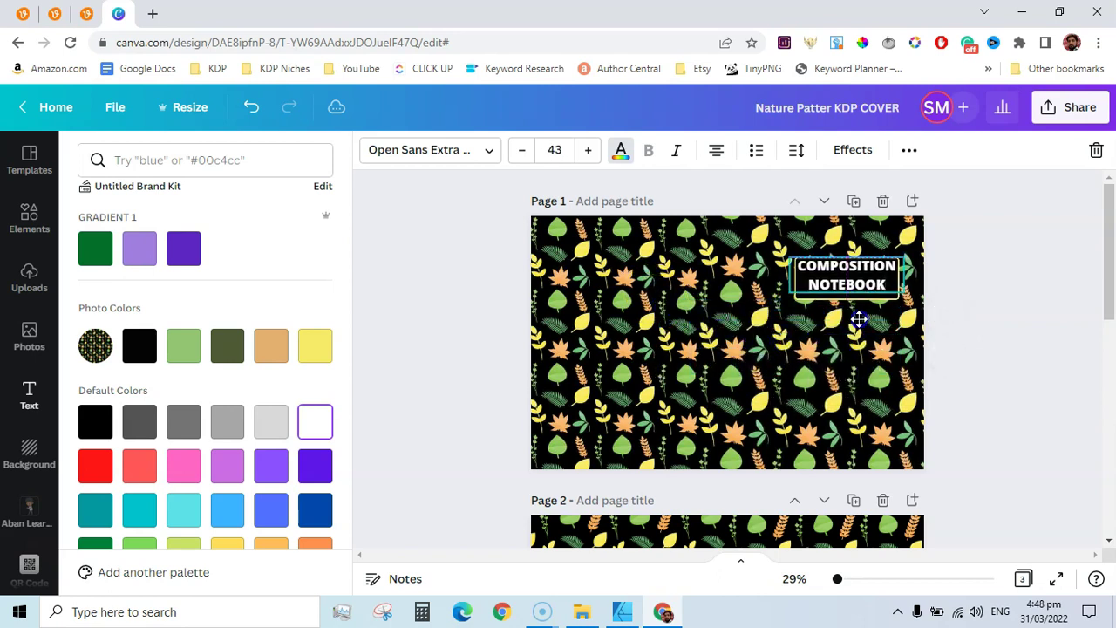
left_click_drag(794, 259, 828, 261)
left_click_drag(868, 322, 860, 323)
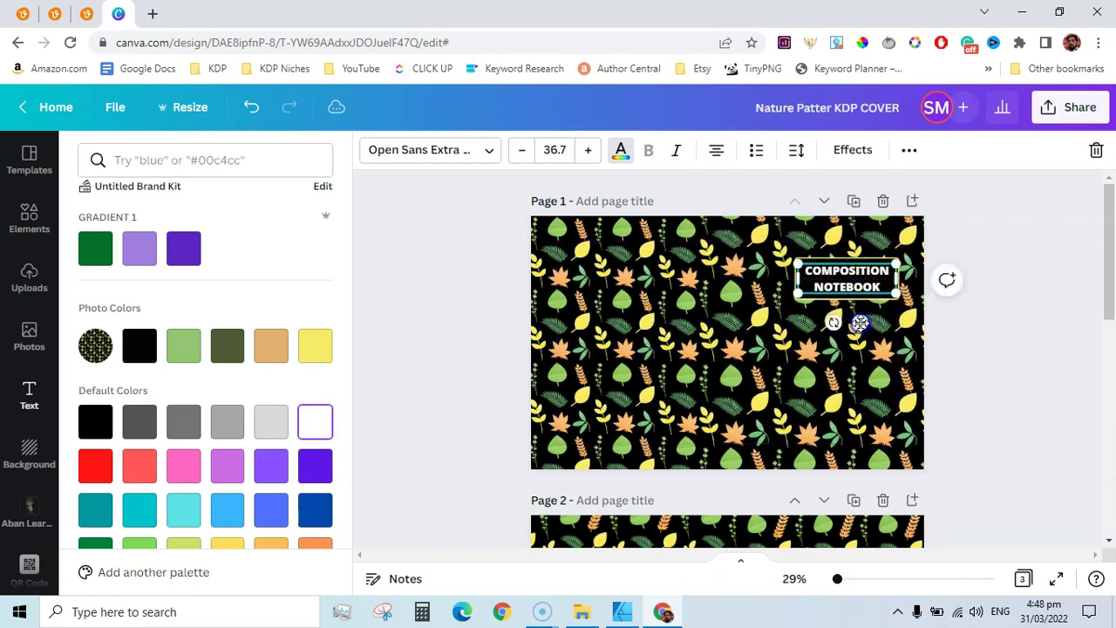
Change the title's font to Proxima Soft Bold
left_click(490, 150)
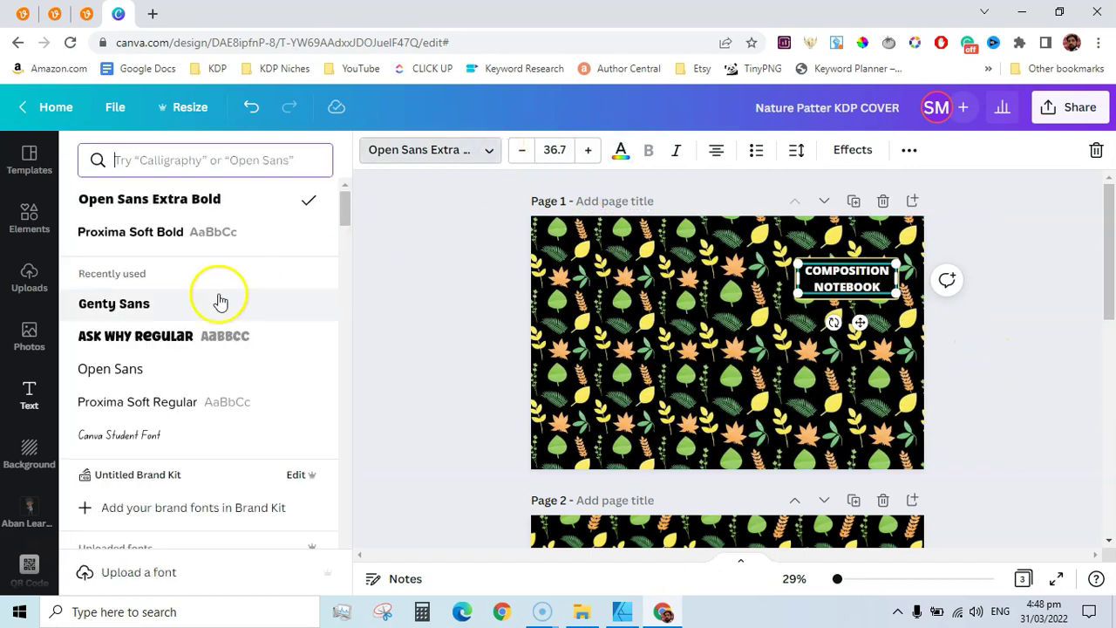
left_click(137, 406)
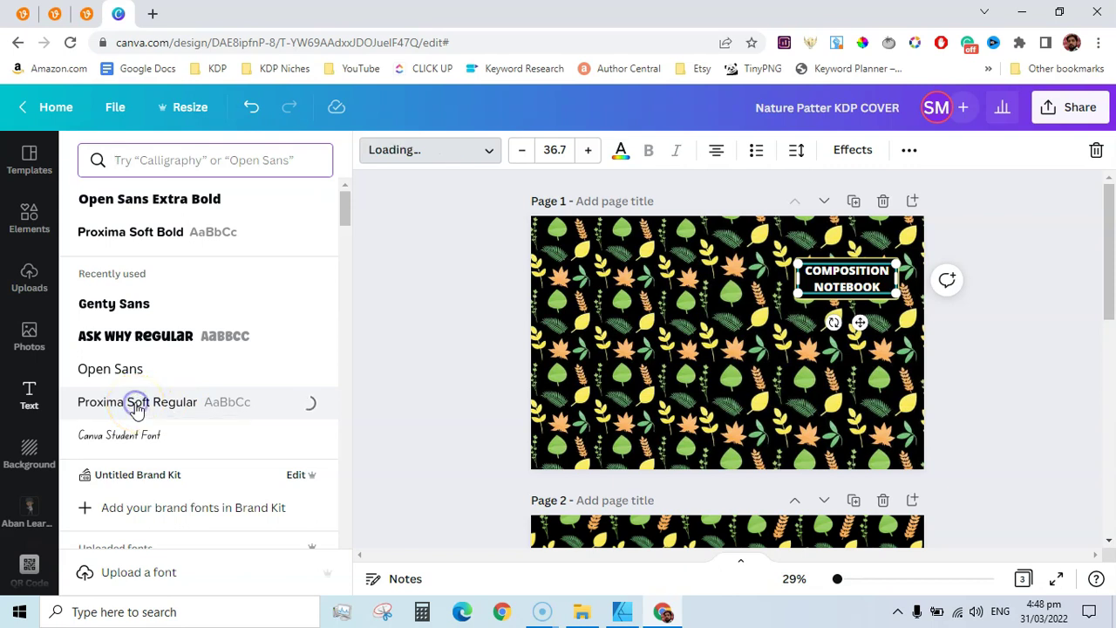
left_click(150, 236)
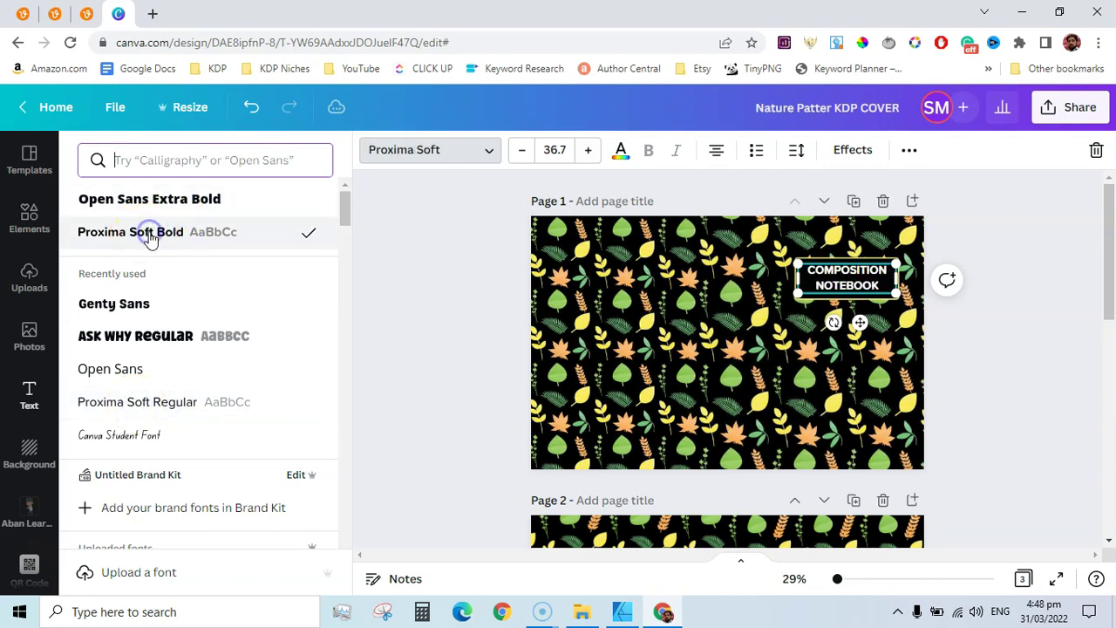
left_click(1038, 341)
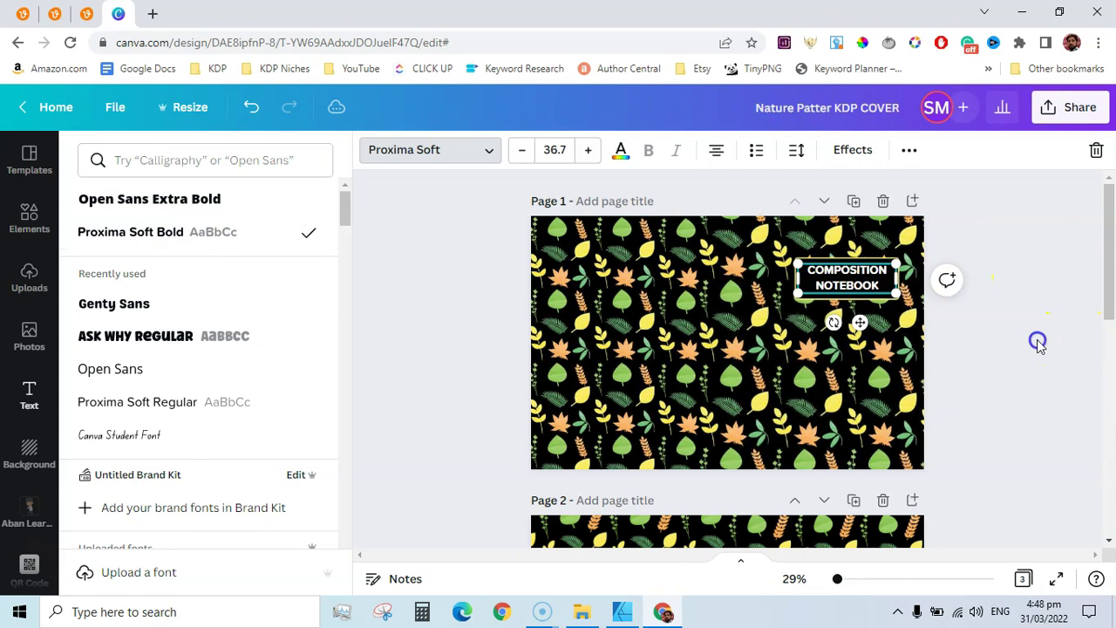
Tighten the title's line spacing and centre the text vertically within the black rectangle
left_click(846, 279)
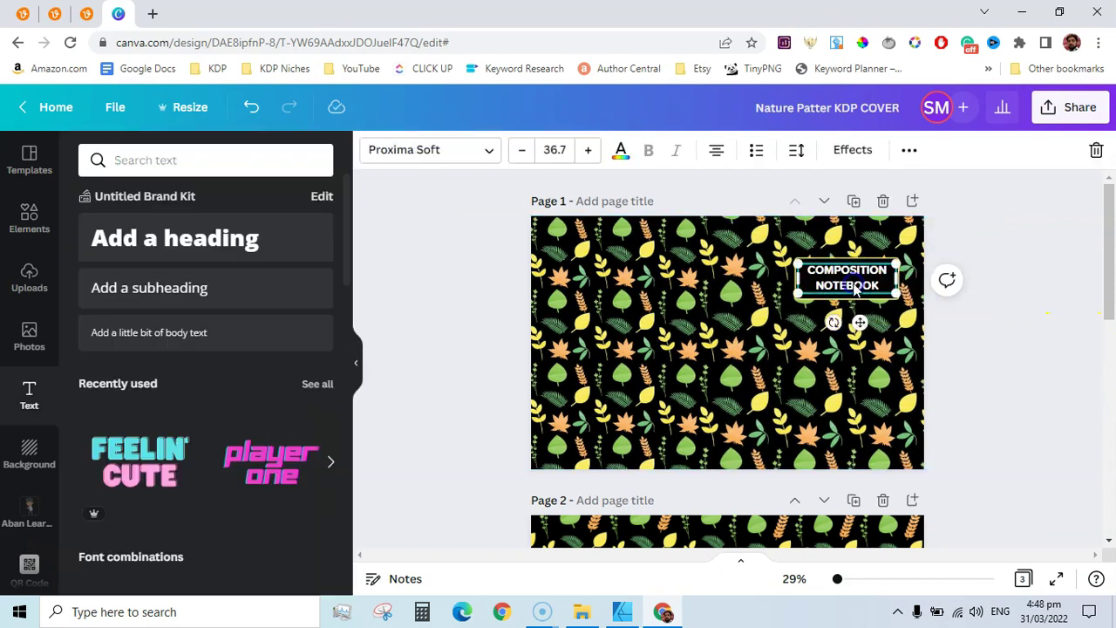
left_click(796, 153)
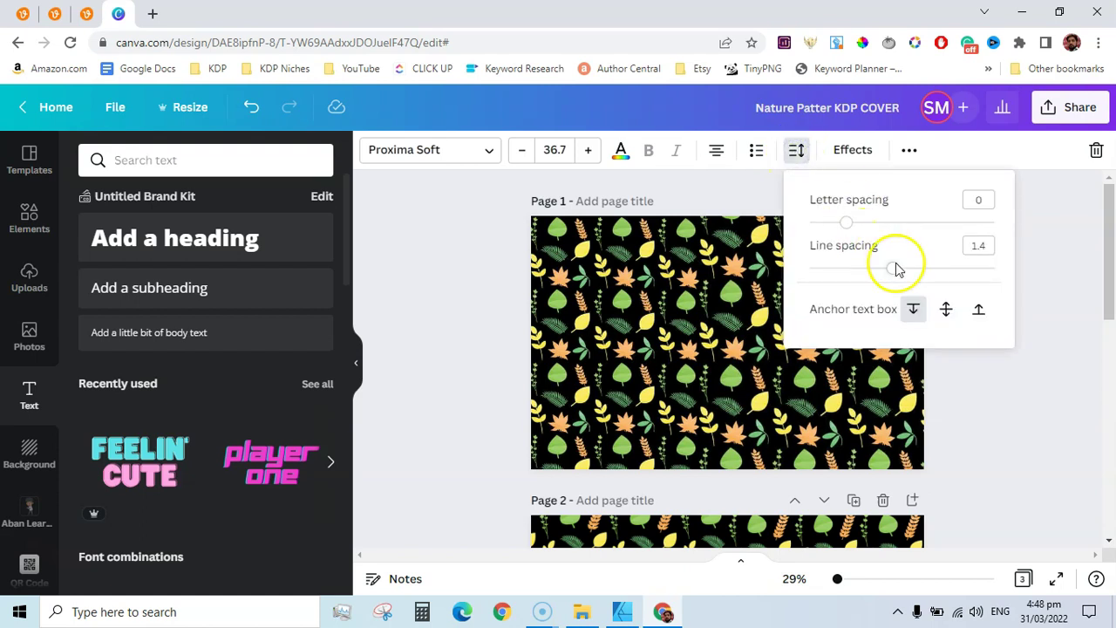
left_click_drag(898, 277, 861, 276)
left_click(1079, 456)
left_click(1079, 456)
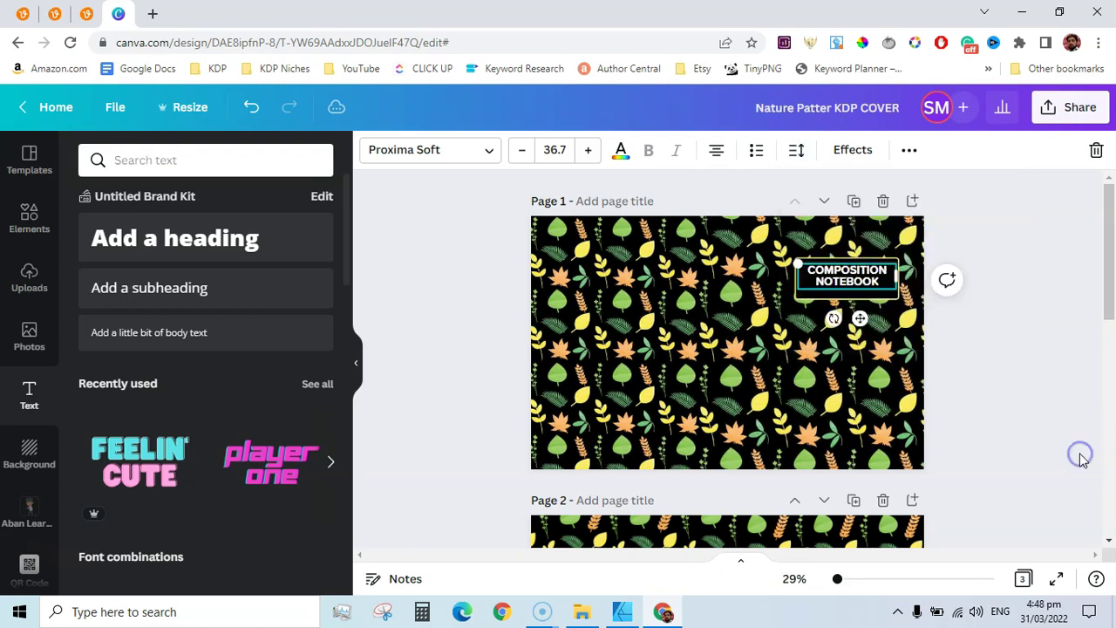
left_click(858, 282)
left_click(995, 382)
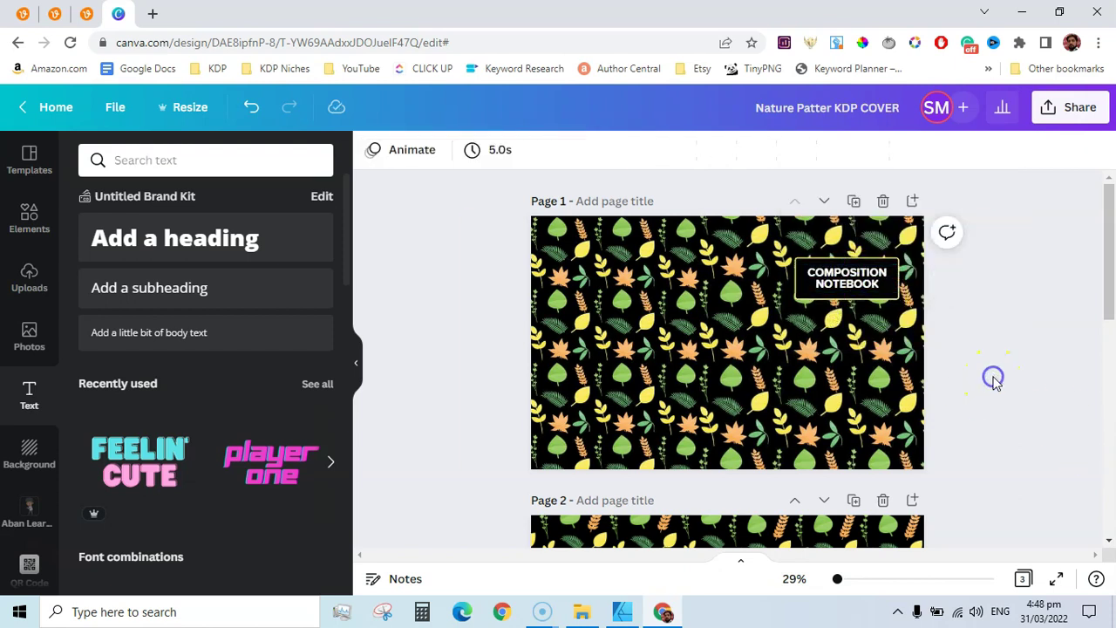
Preview the cover design in full screen and return to the editor
left_click(1056, 579)
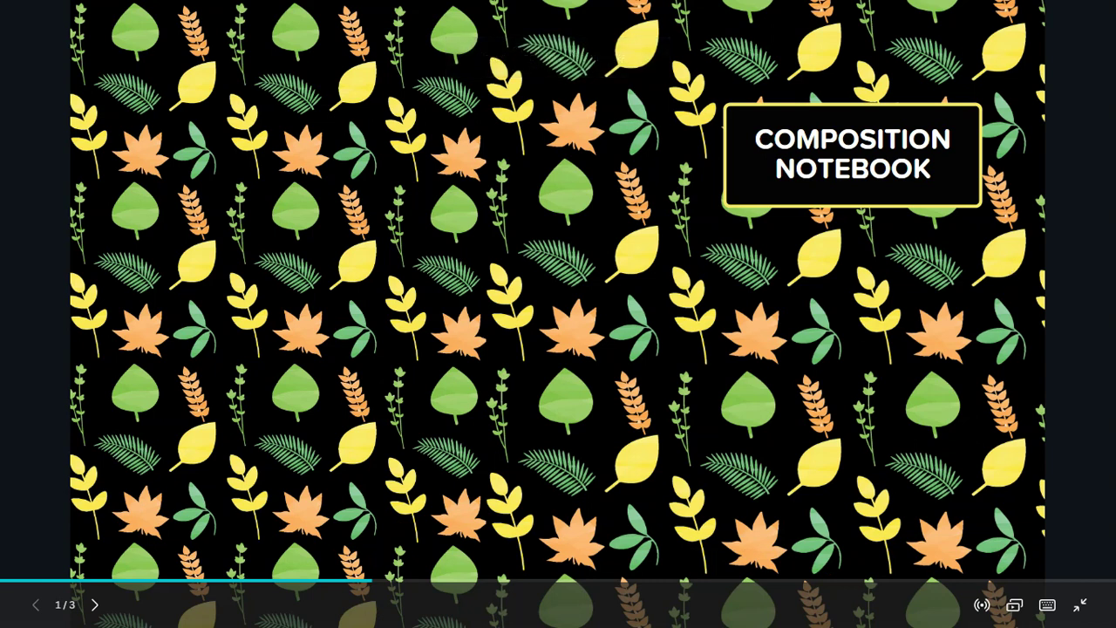
key("Escape")
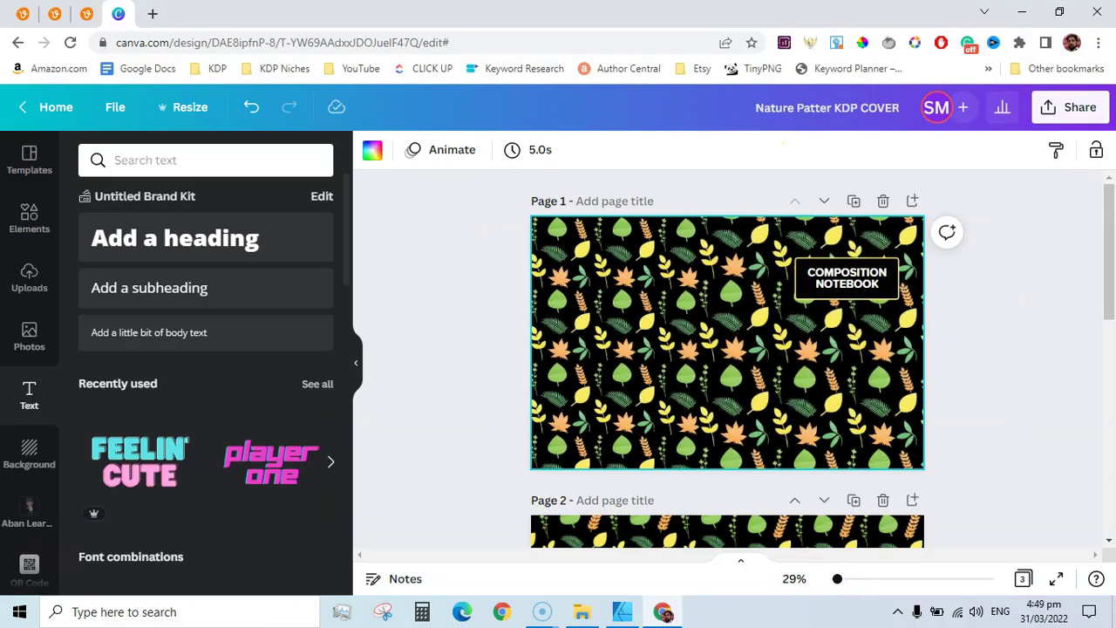
Switch to Vecteezy's nature vector search results and view them from the beginning
left_click(25, 13)
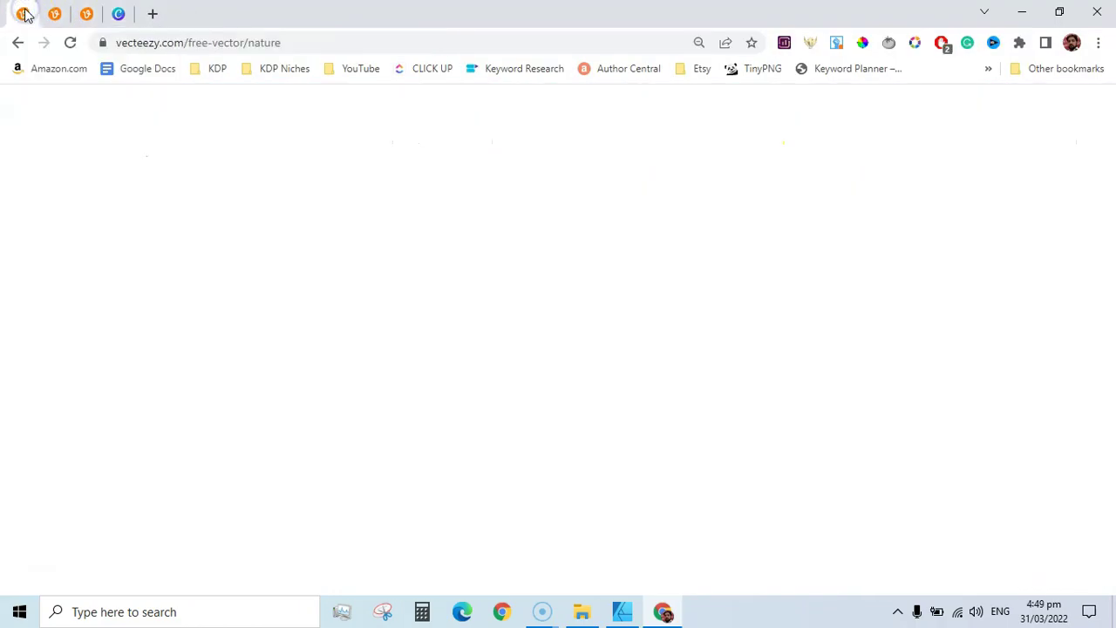
left_click_drag(1109, 182, 1111, 127)
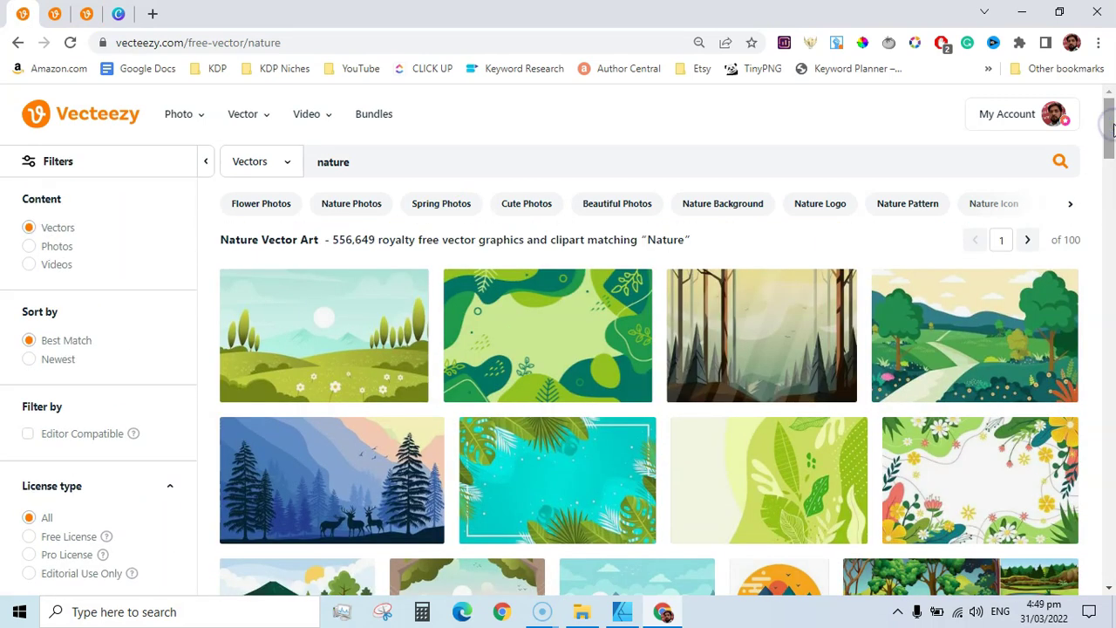